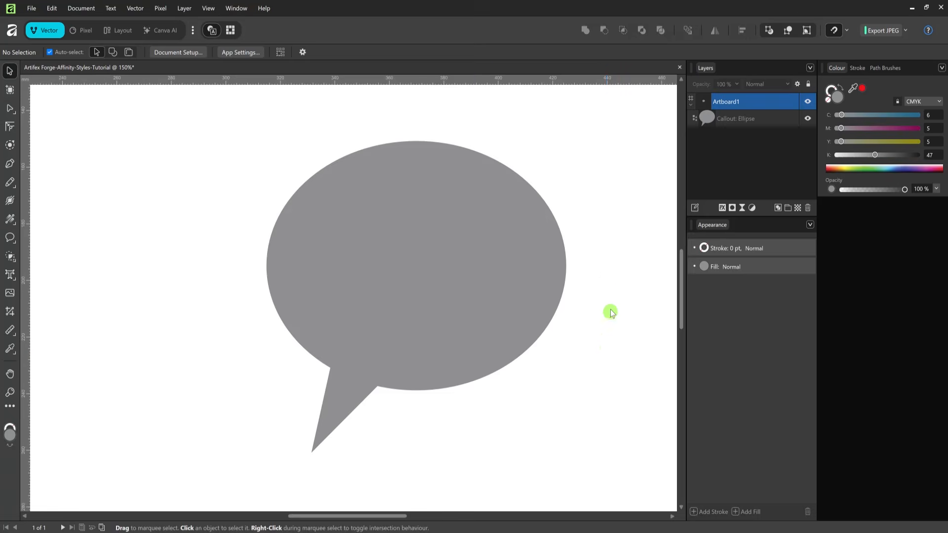
- Show the Styles panel and dock it in the same group as Layers
left_click(236, 8)
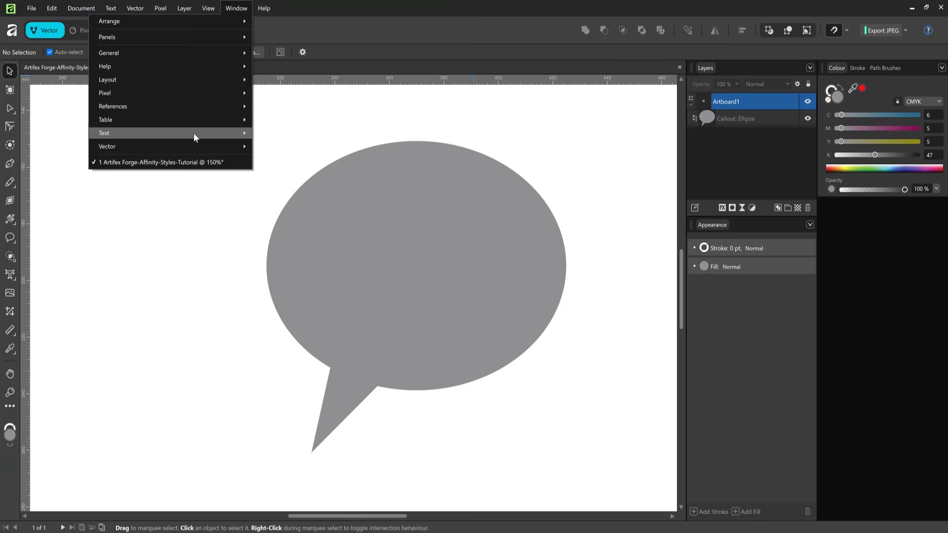
mouse_move(193, 148)
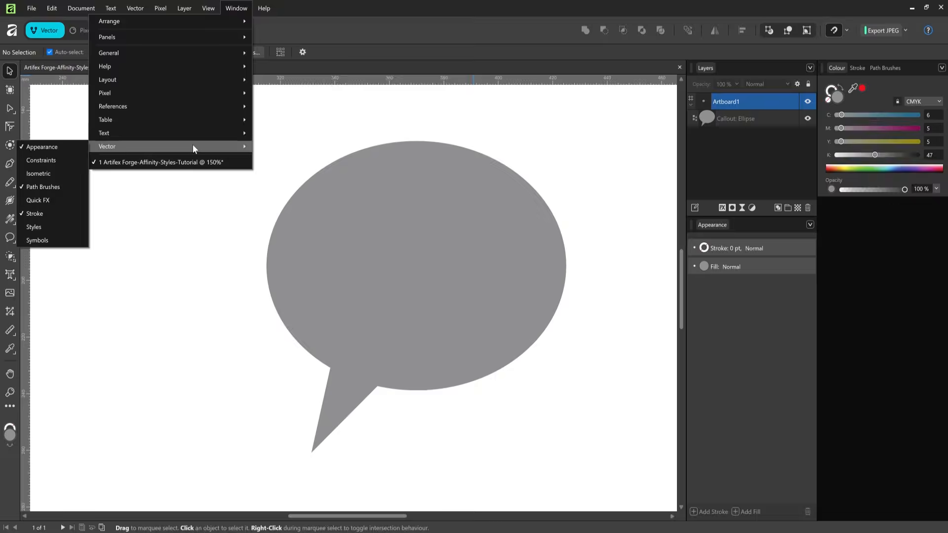
left_click(53, 227)
left_click_drag(463, 169, 732, 70)
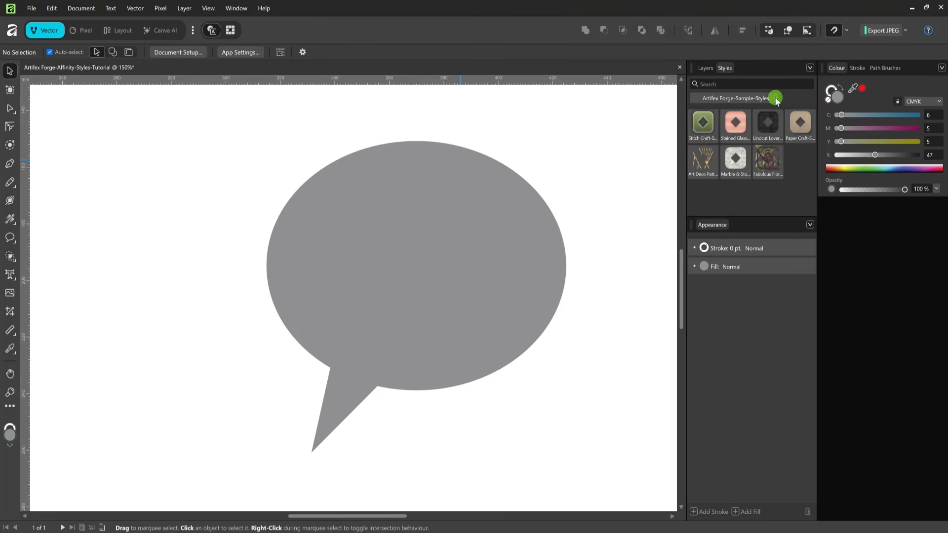
- Try the Unicorn, Lunar, Scribbler and Squirm styles from the Default category on the speech bubble
left_click(777, 99)
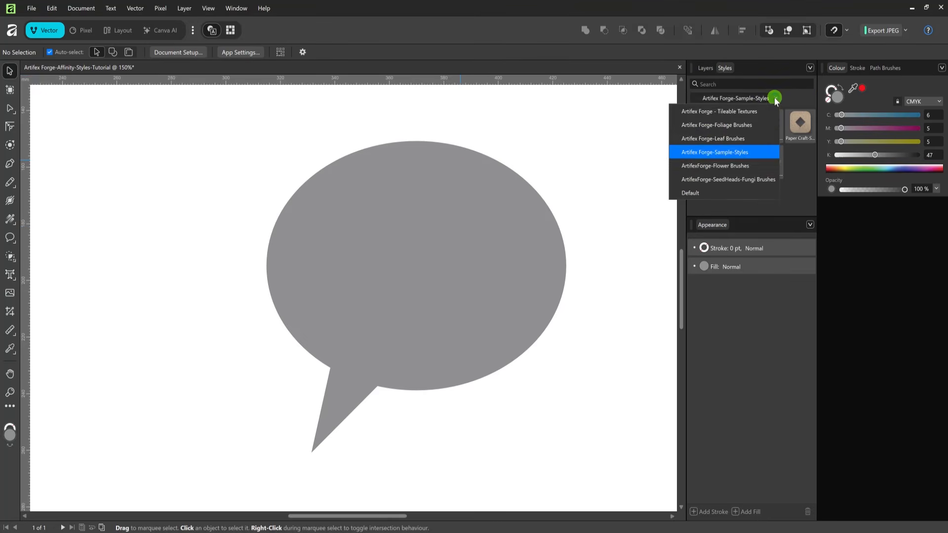
left_click(710, 193)
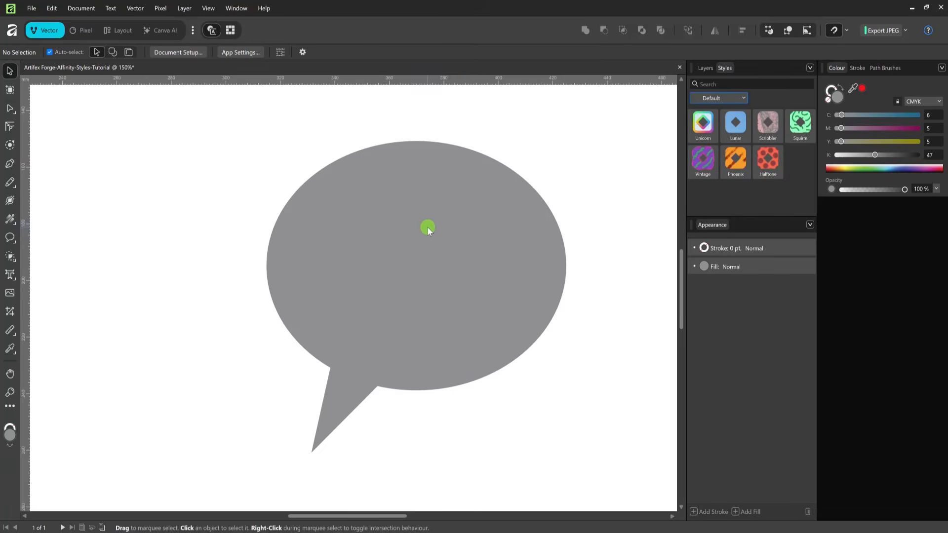
left_click(428, 229)
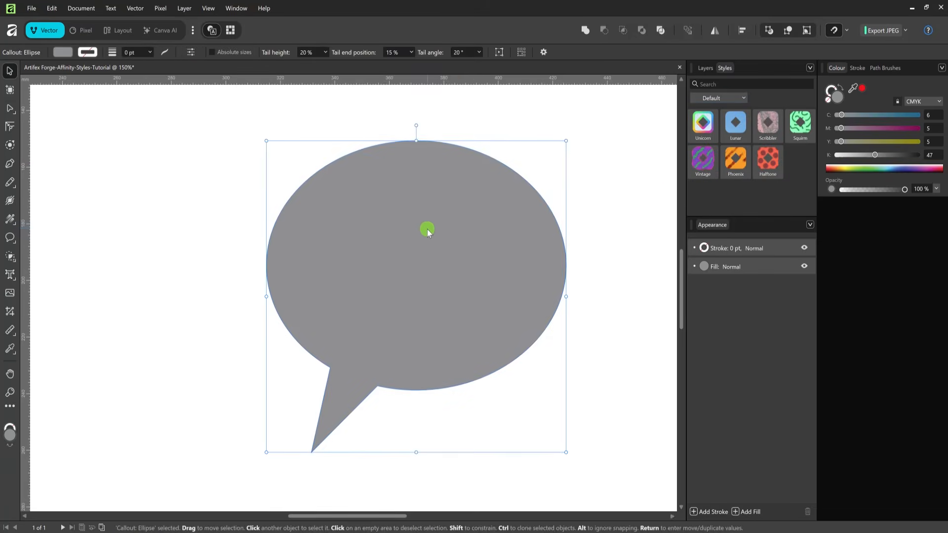
left_click(706, 128)
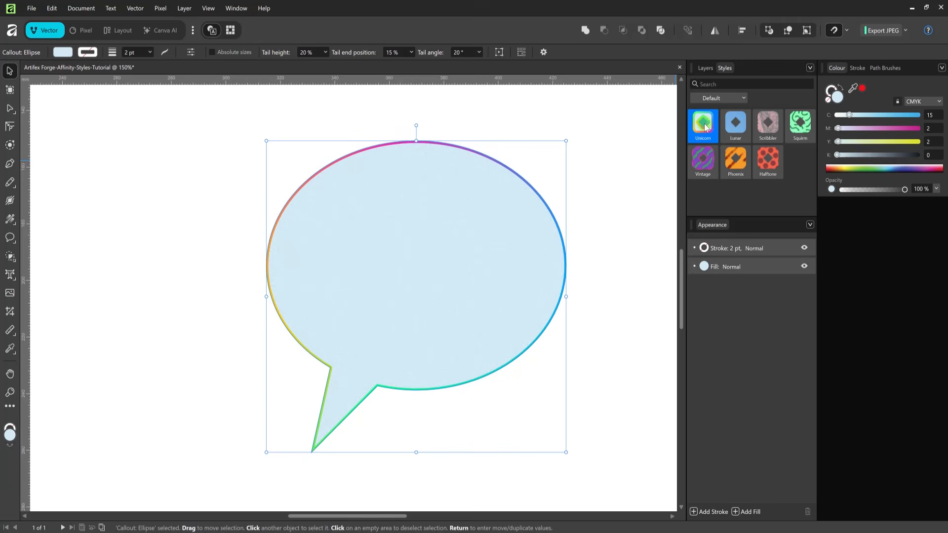
left_click(739, 130)
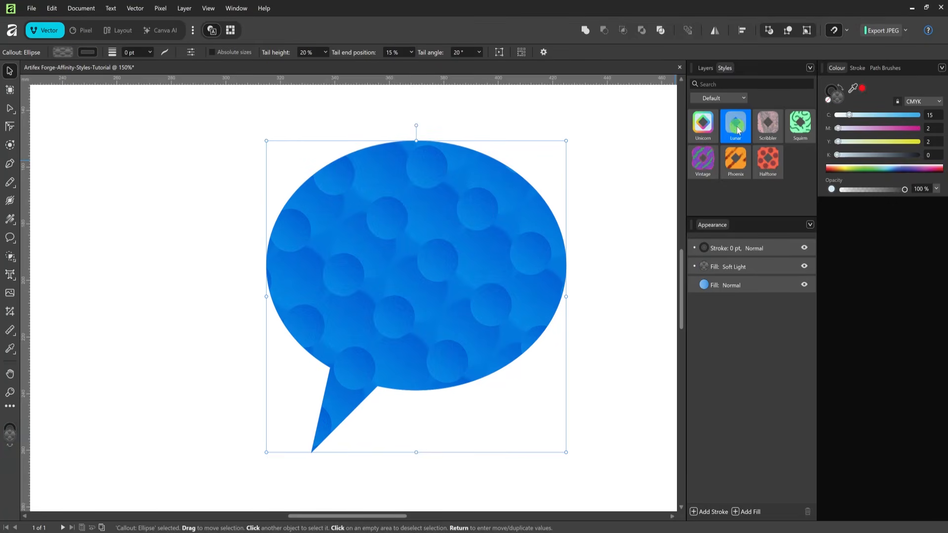
left_click(769, 131)
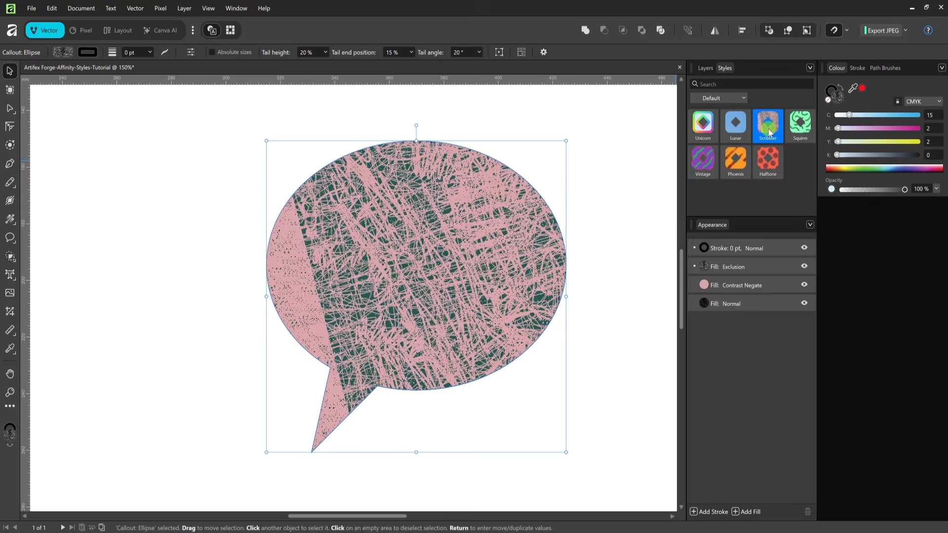
left_click(801, 130)
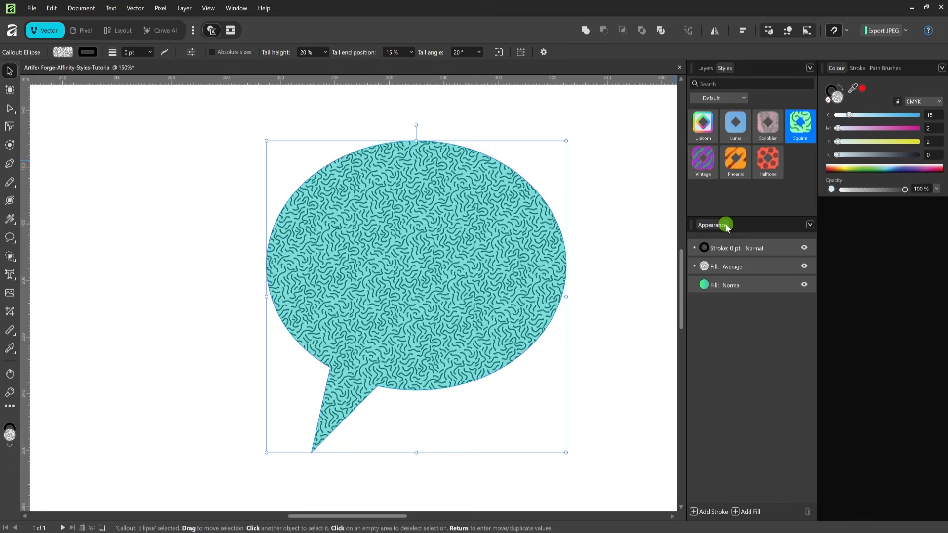
- Inspect the Squirm style's stroke and fills, hiding and restoring the Average and Normal fills one after the other
left_click(724, 251)
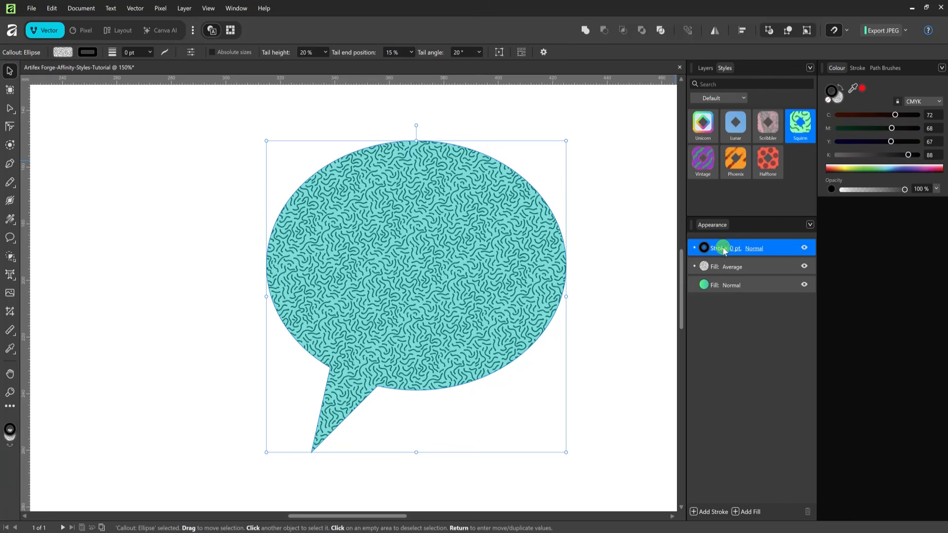
left_click(770, 267)
left_click(805, 266)
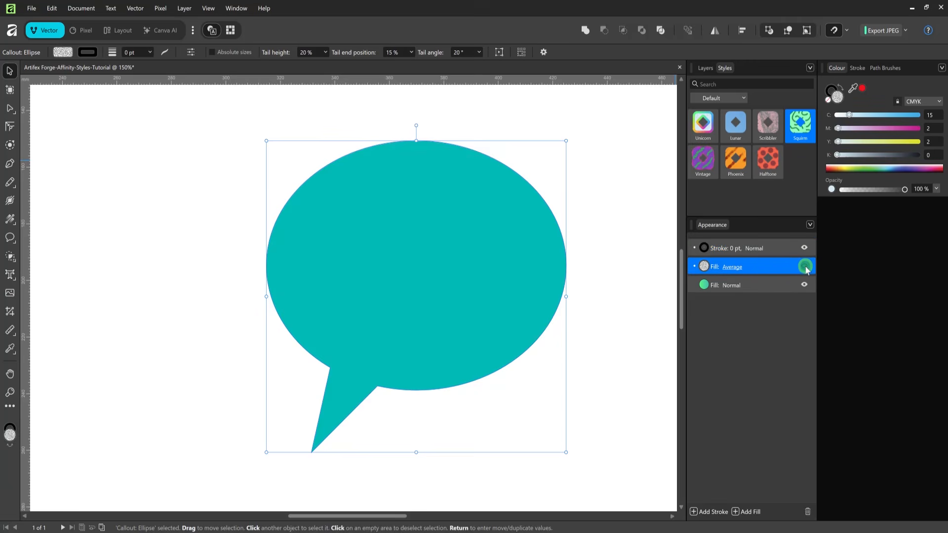
left_click(805, 266)
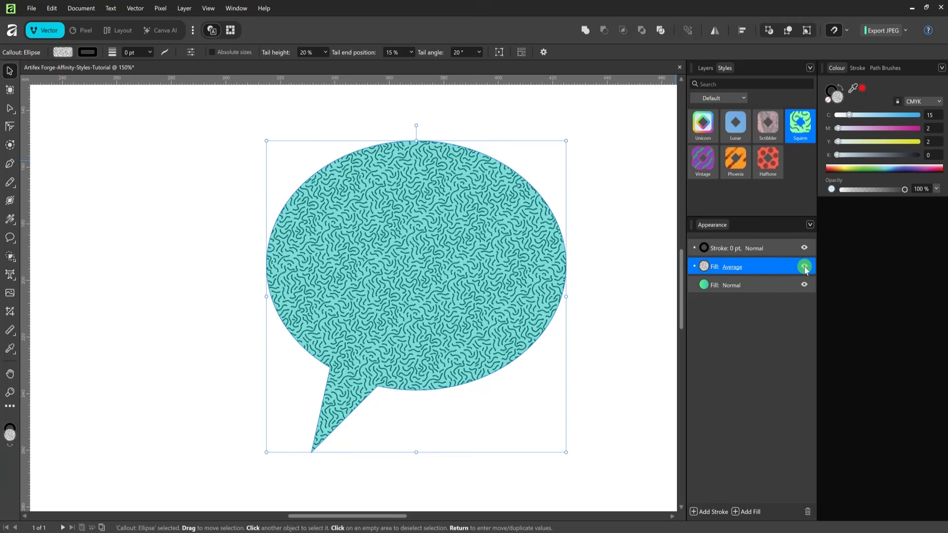
left_click(736, 267)
left_click(735, 269)
left_click(758, 286)
left_click(805, 285)
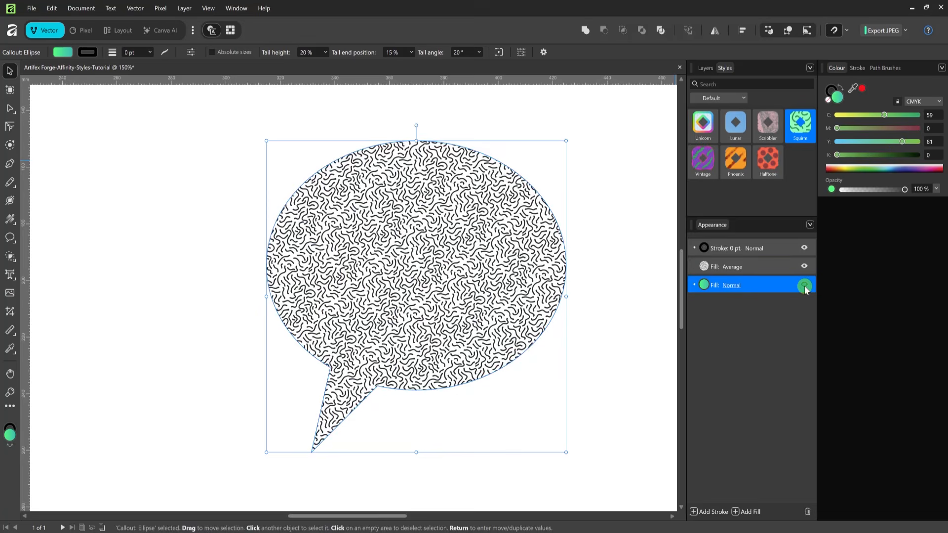
left_click(804, 285)
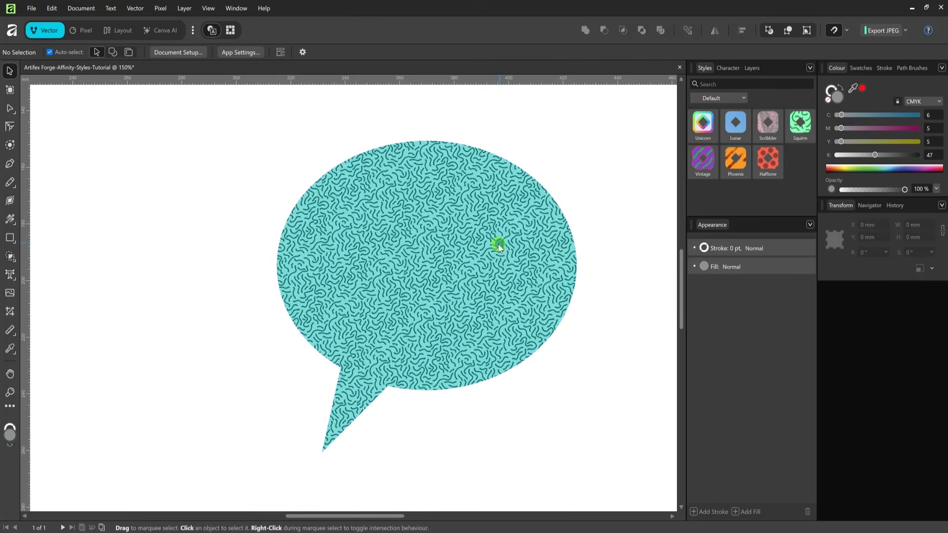
- Apply the Paper Craft style from the Artifex Forge-Sample-Styles category to the speech bubble
left_click(499, 245)
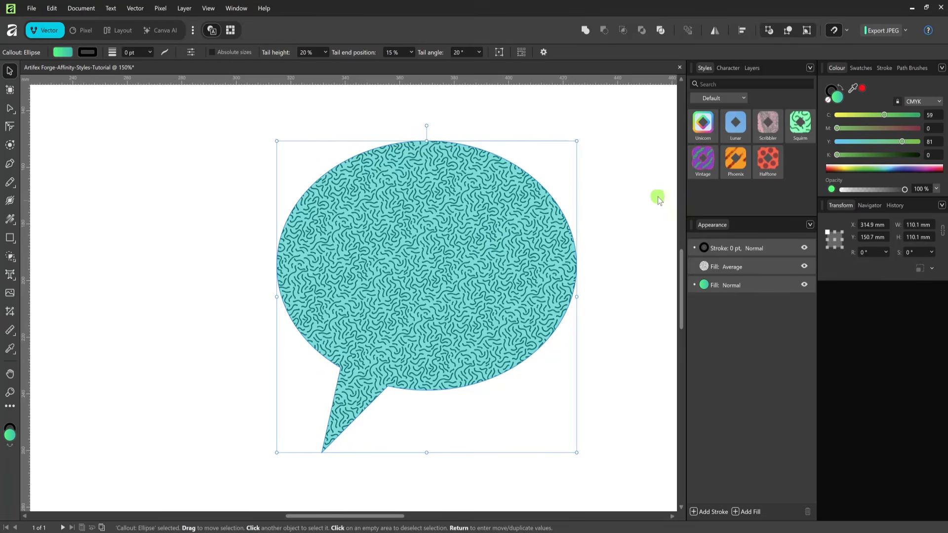
left_click(742, 99)
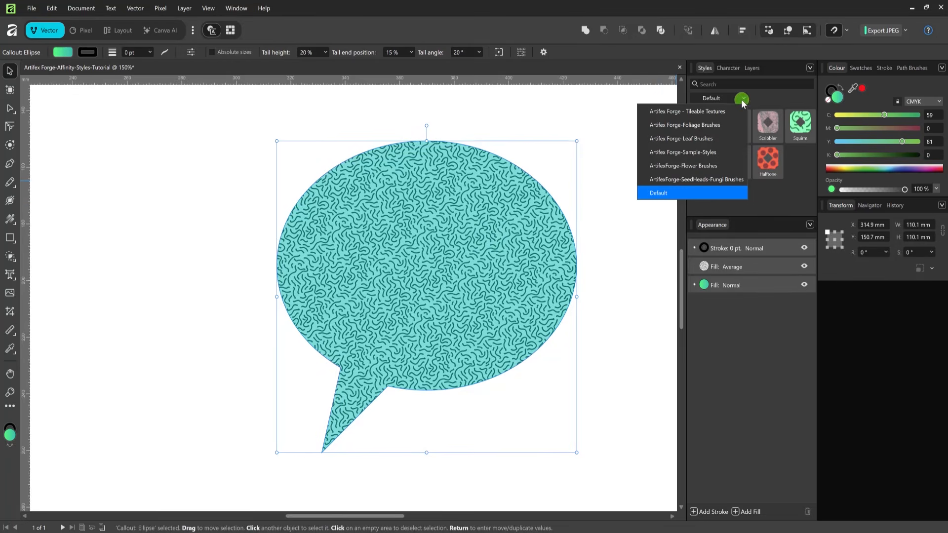
left_click(700, 153)
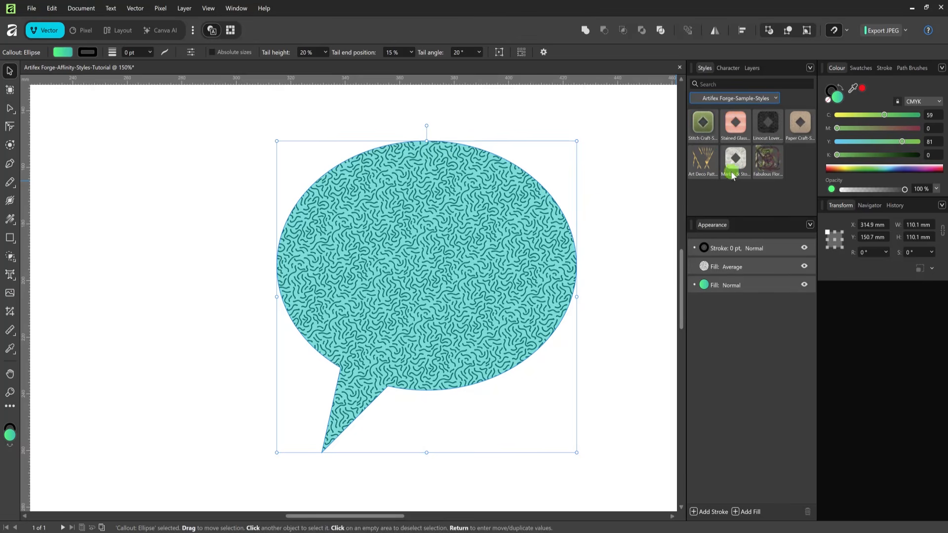
left_click_drag(732, 175, 722, 191)
mouse_move(723, 188)
left_mouse_down()
mouse_move(787, 163)
mouse_move(790, 136)
mouse_move(801, 129)
left_mouse_up()
left_click(801, 130)
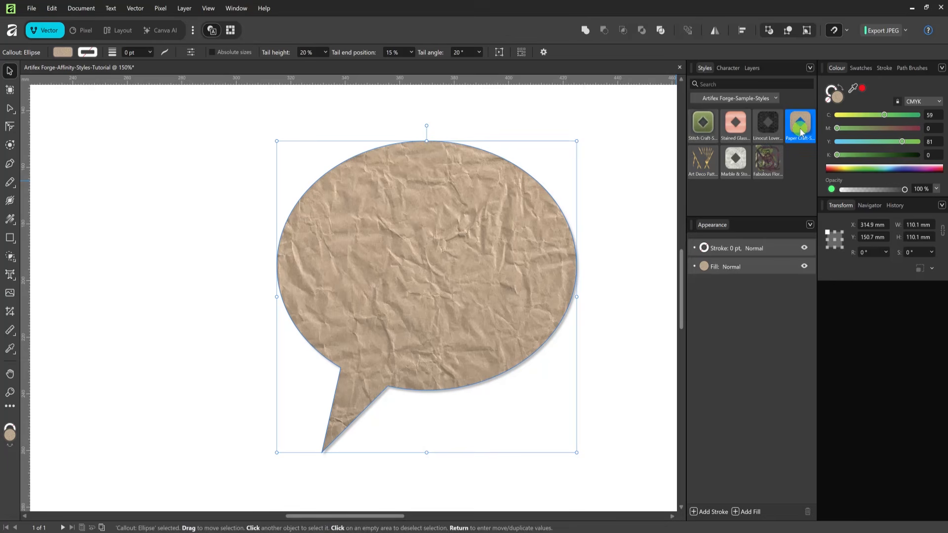
- Open the layer effects of the Callout: Ellipse layer inside Artboard1 and move the dialog clear of the bubble
scroll(594, 222, "up", 2)
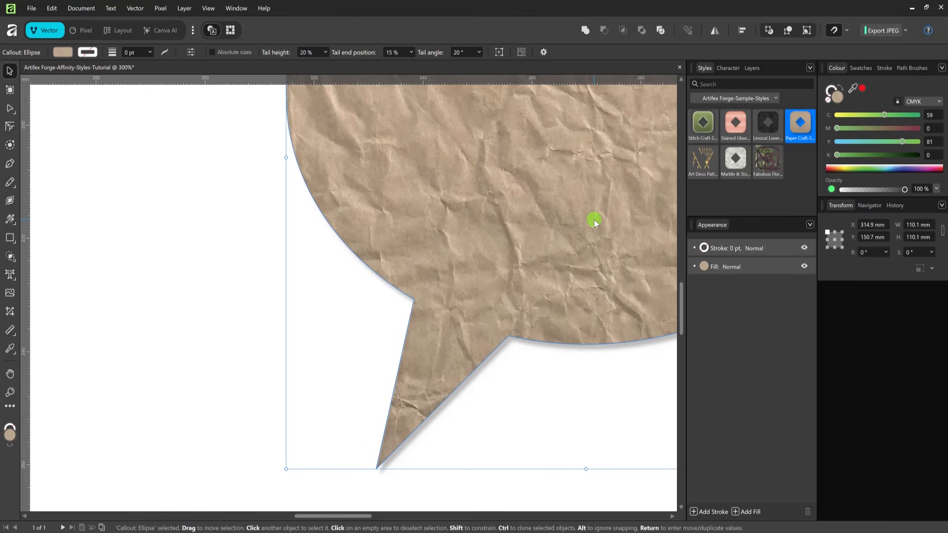
left_click(752, 68)
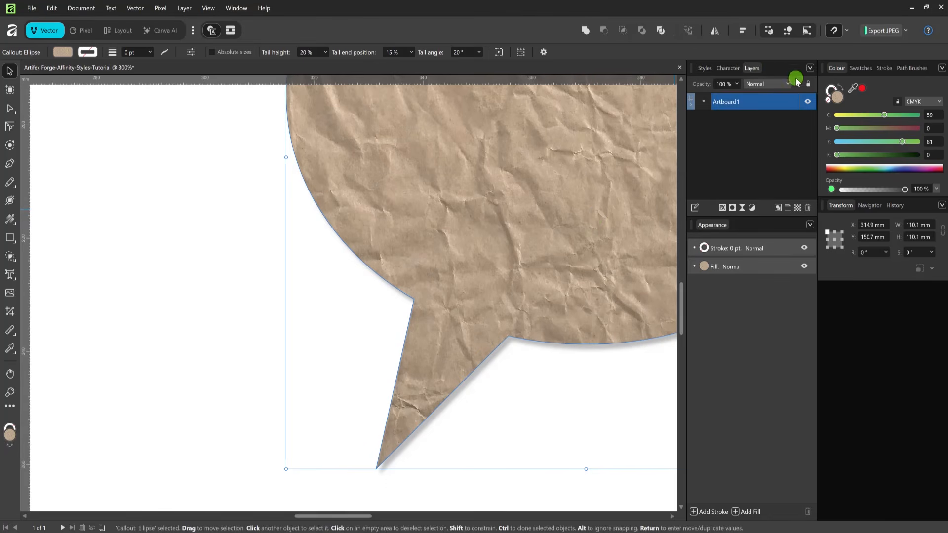
left_click(691, 101)
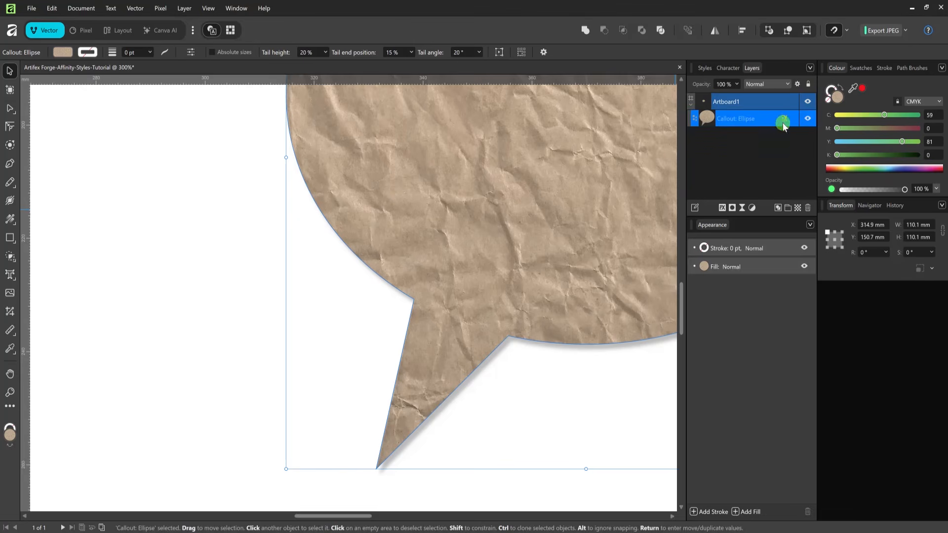
left_click(784, 120)
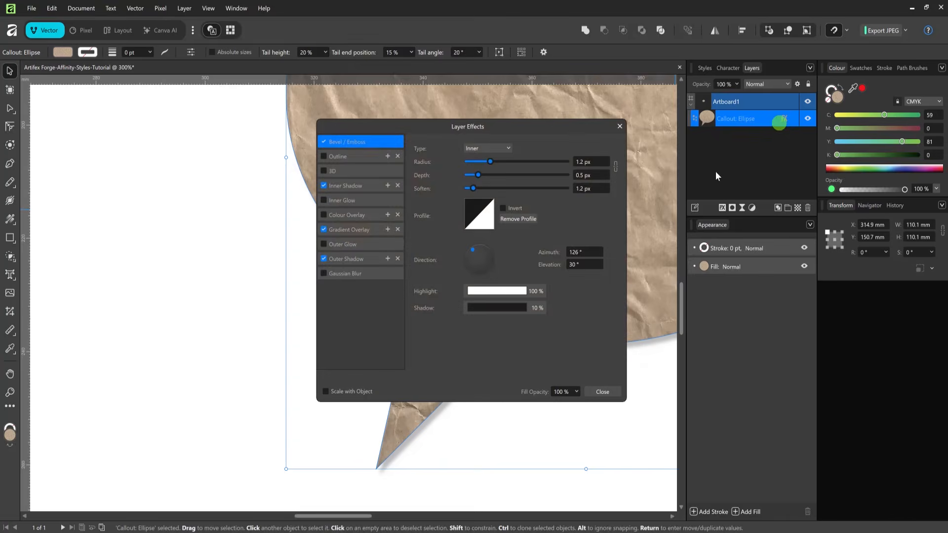
left_click_drag(565, 127, 283, 227)
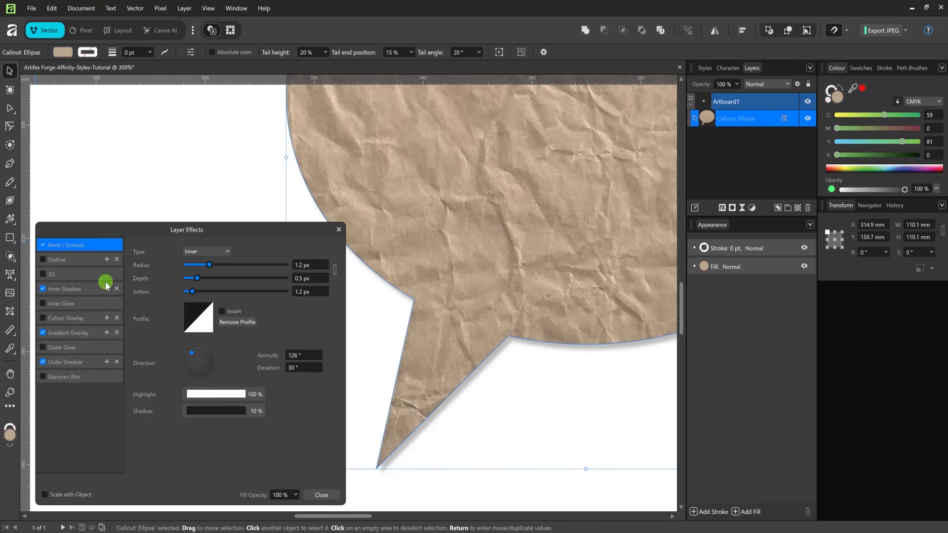
- Switch Bevel / Emboss, Inner Shadow, Gradient Overlay and Outer Shadow off and back on individually, and review the bevel settings
left_click(43, 245)
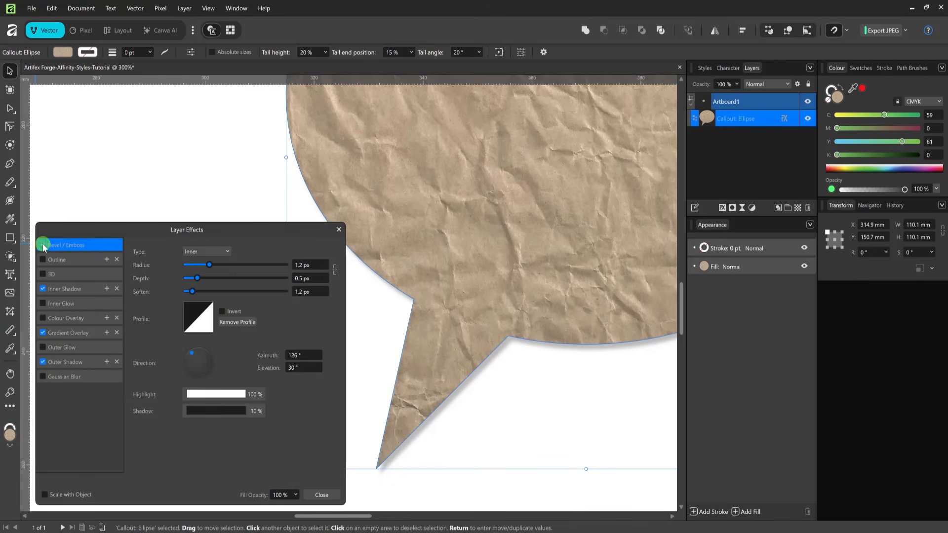
left_click(43, 289)
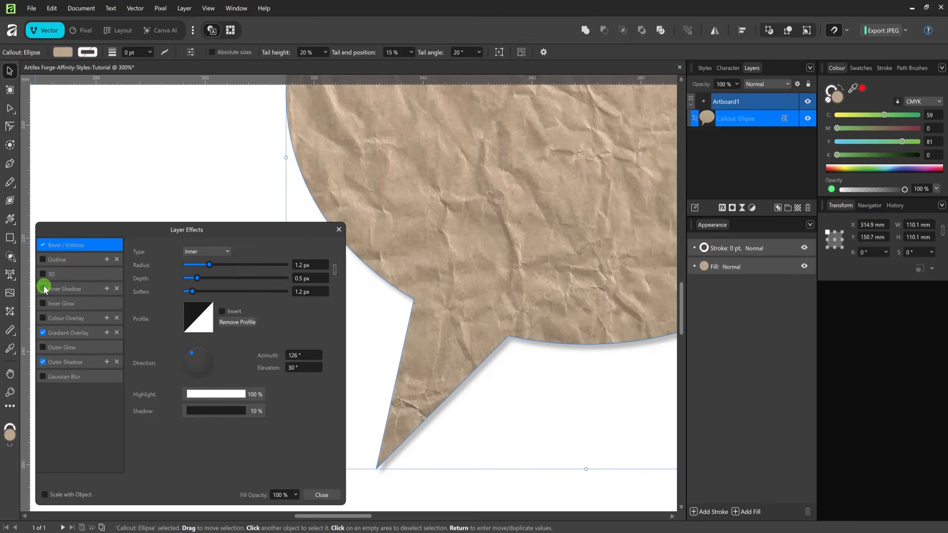
left_click(43, 333)
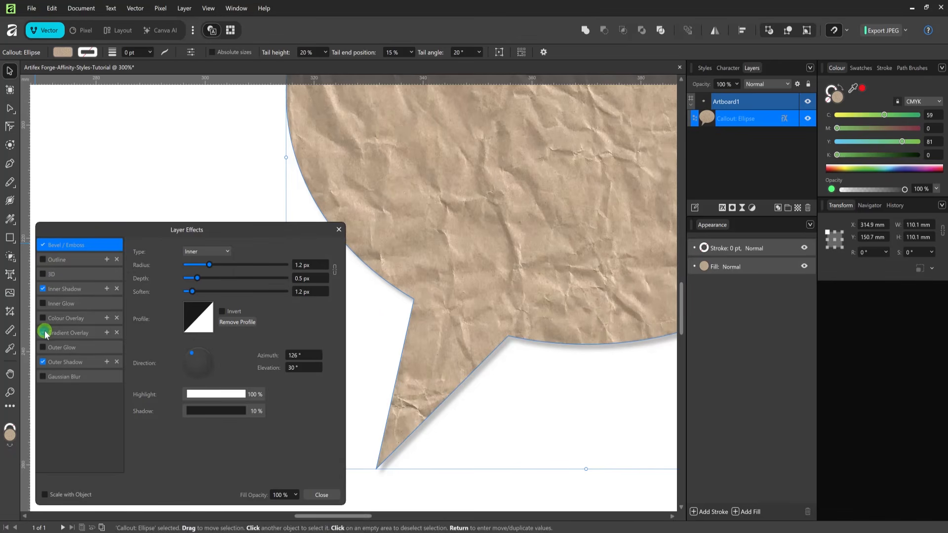
left_click(43, 362)
left_click(43, 362)
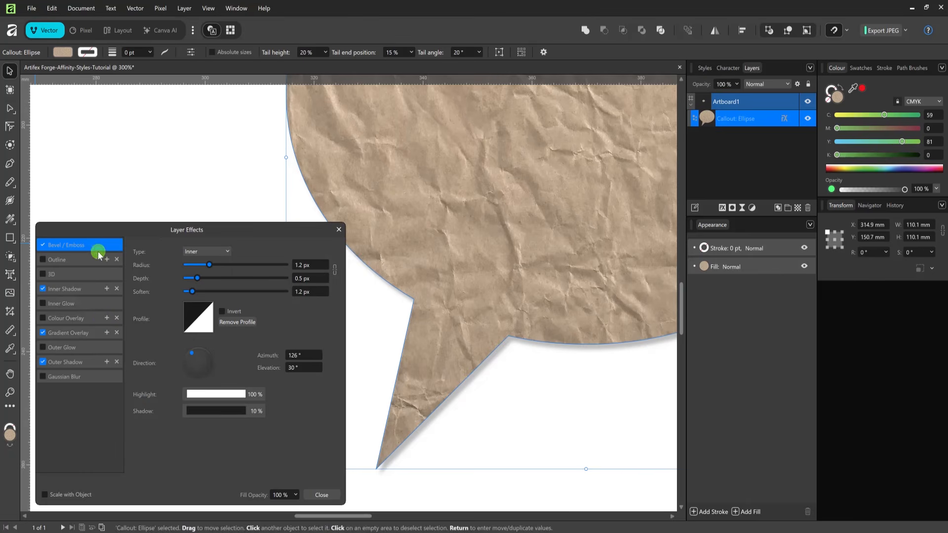
left_click(82, 292)
left_click(89, 246)
mouse_move(211, 269)
left_mouse_down()
mouse_move(231, 271)
mouse_move(219, 274)
left_mouse_up()
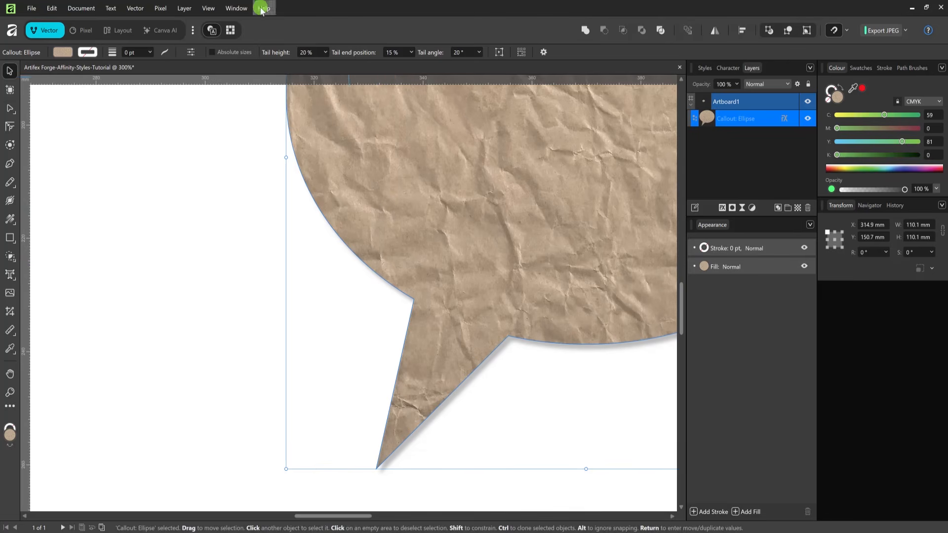
- Show the Quick FX panel and dock it in the same group as Styles and Layers
left_click(235, 8)
mouse_move(202, 144)
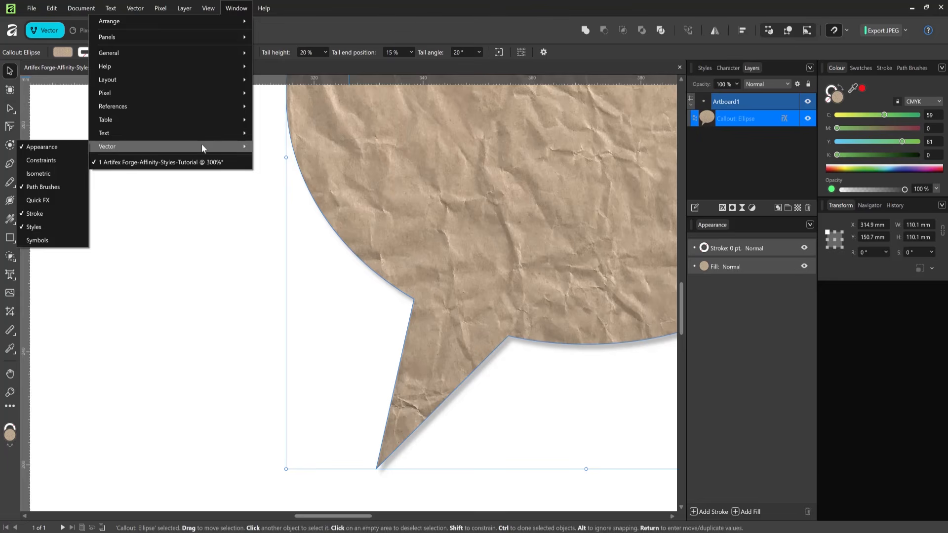
left_click(60, 201)
left_click_drag(562, 143, 780, 89)
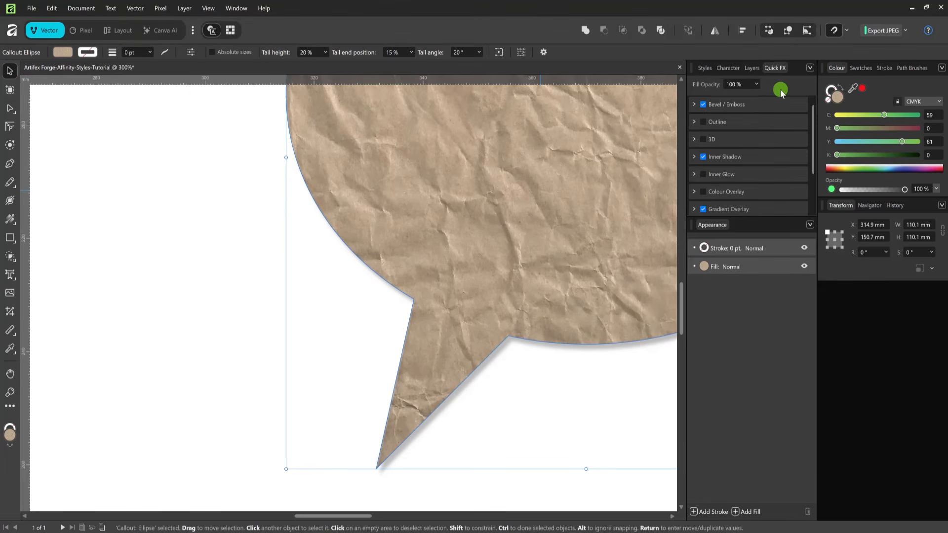
- Review the Bevel / Emboss settings in Quick FX and the remaining effects down to Gaussian Blur
left_click(763, 121)
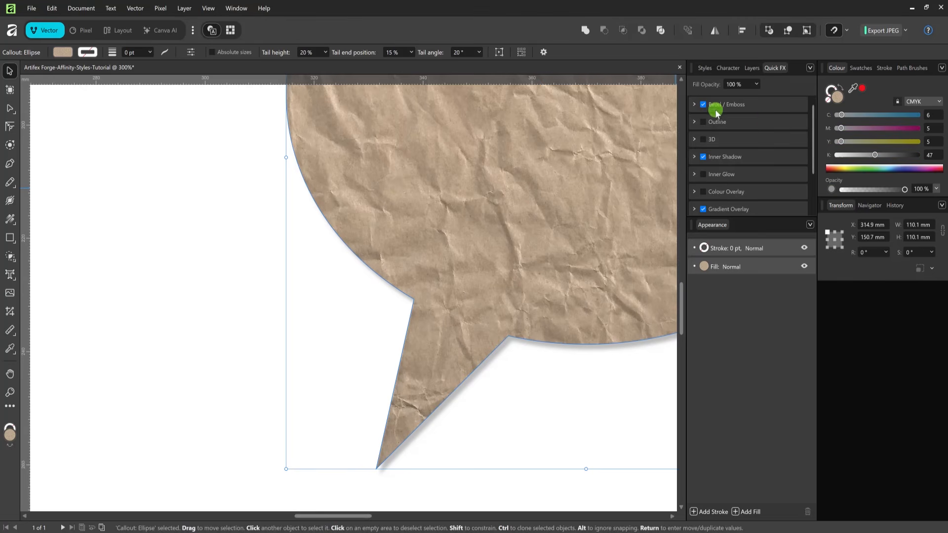
left_click(695, 104)
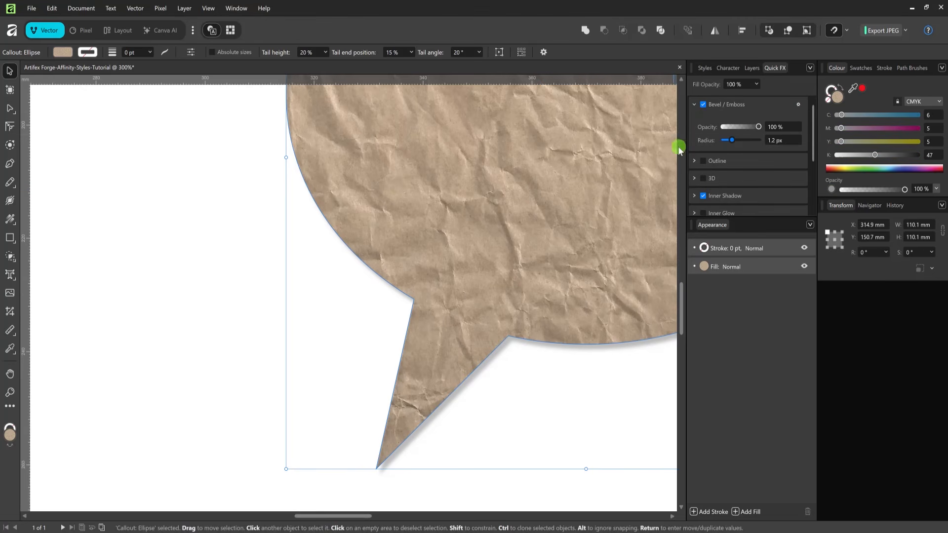
left_click(696, 106)
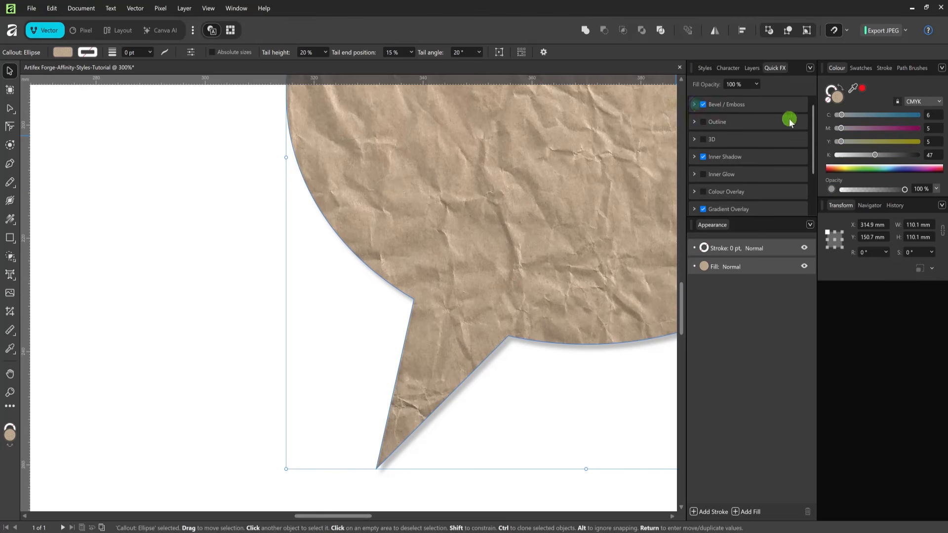
left_click_drag(811, 127, 812, 171)
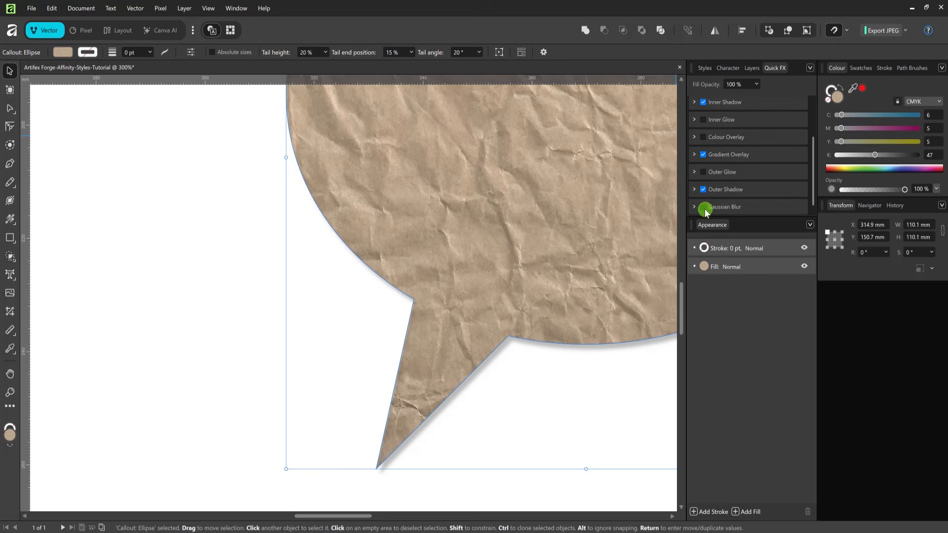
- Try a Gaussian Blur with a radius of about 8.2 px on the bubble and switch it off again
left_click(703, 207)
left_click(811, 204)
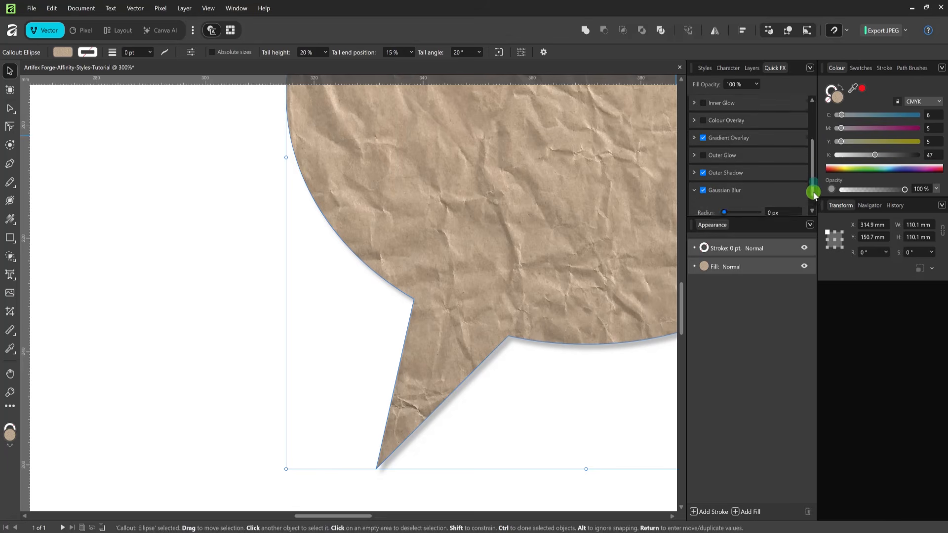
left_click_drag(723, 194, 742, 204)
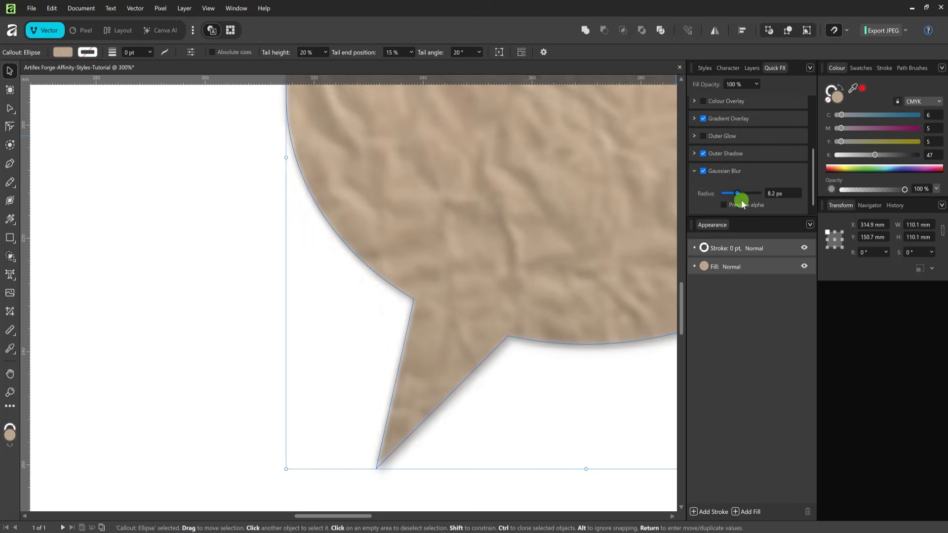
left_click(704, 170)
- In the detailed layer effects, try a duplicate Inner Shadow at 91 % opacity and 95.1 px radius, and delete it again
left_click_drag(816, 154, 810, 123)
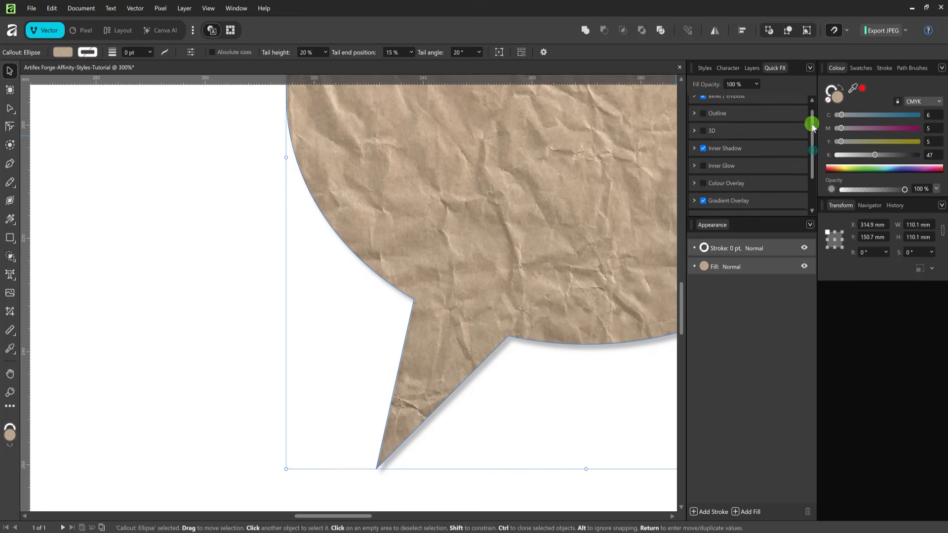
left_click(704, 104)
left_click(799, 105)
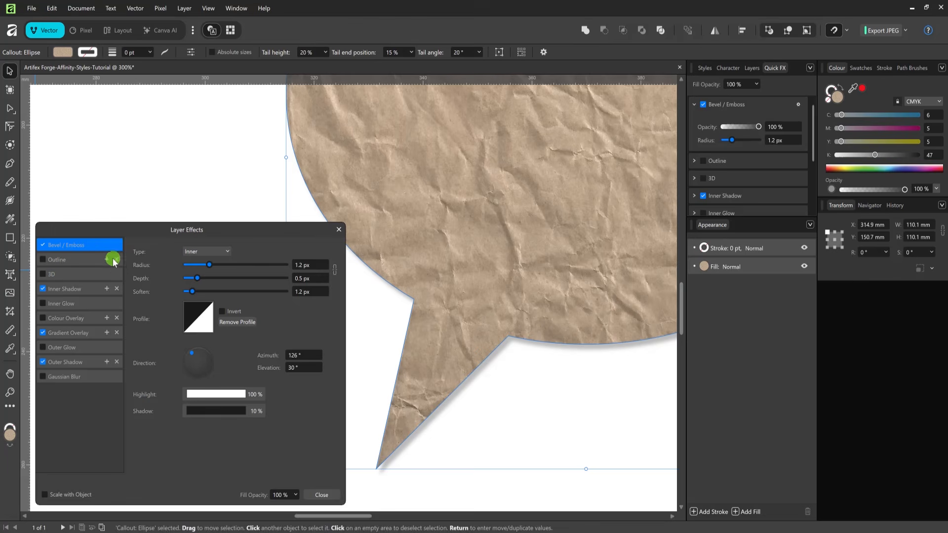
left_click(107, 289)
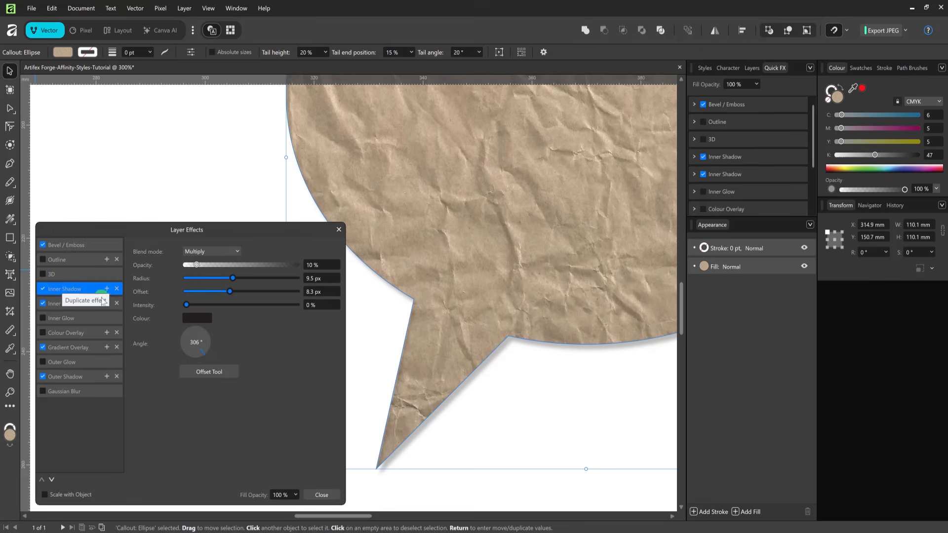
left_click_drag(228, 278, 292, 278)
left_click(287, 265)
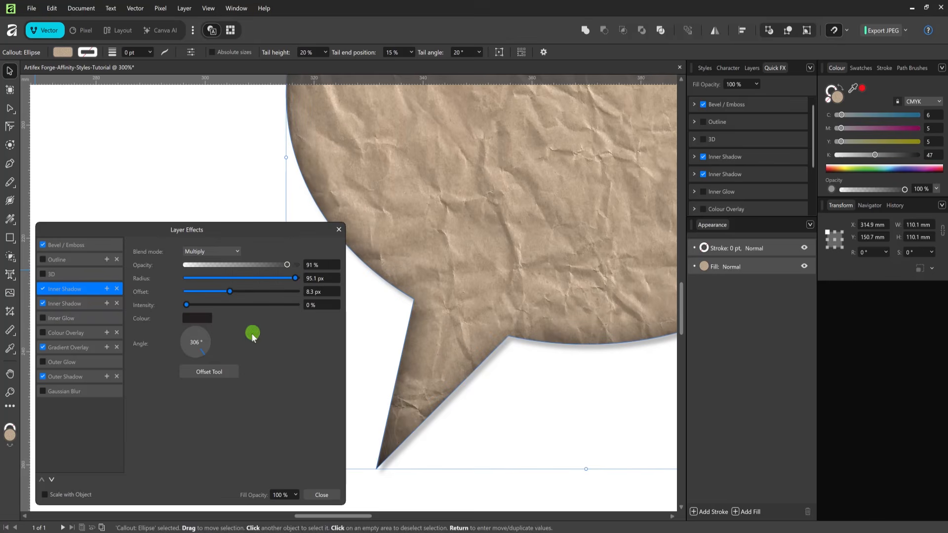
left_click(118, 290)
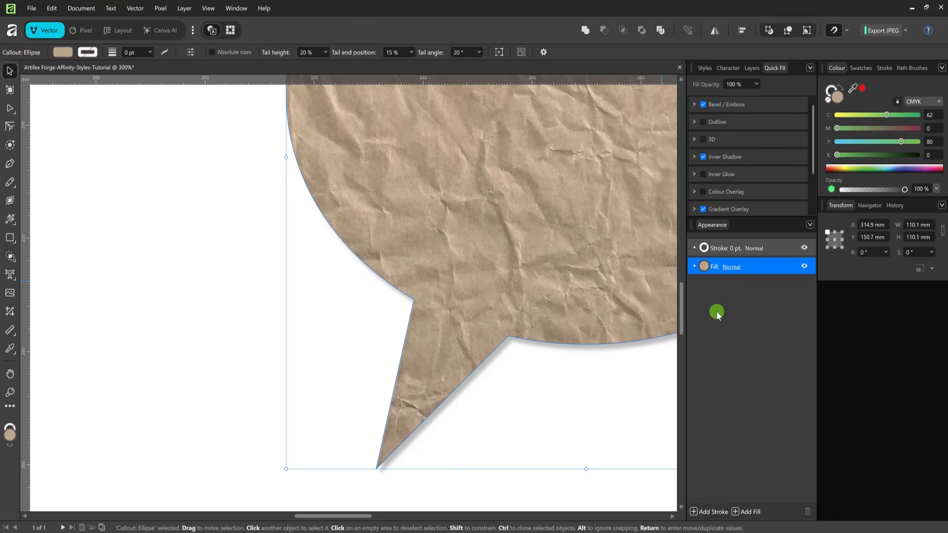
- Replace the bubble's paper texture fill with a green swatch and set its cyan value to 69
left_click(705, 267)
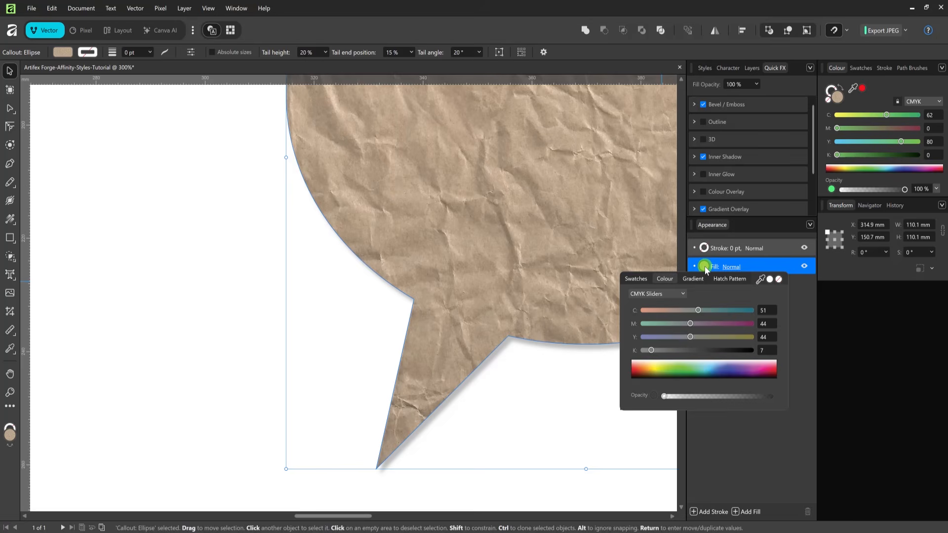
left_click(636, 279)
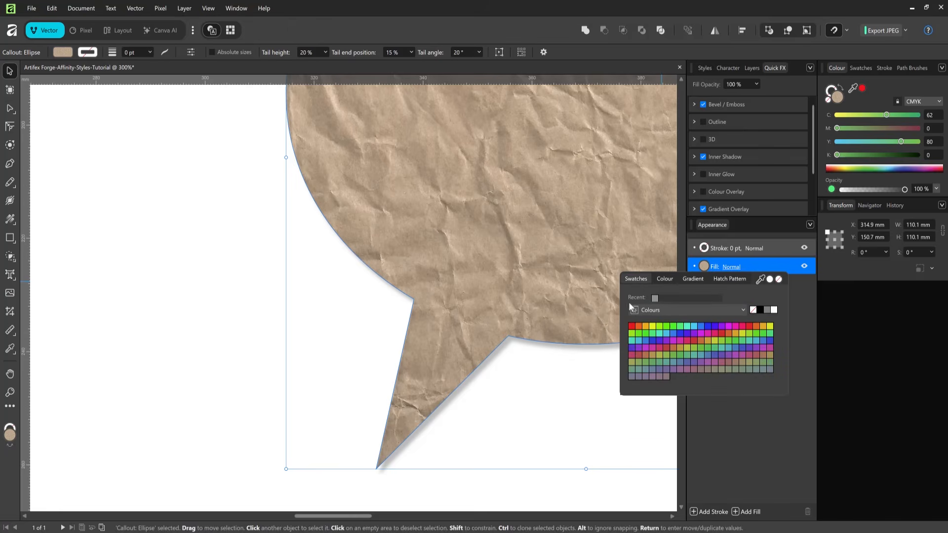
left_click(681, 328)
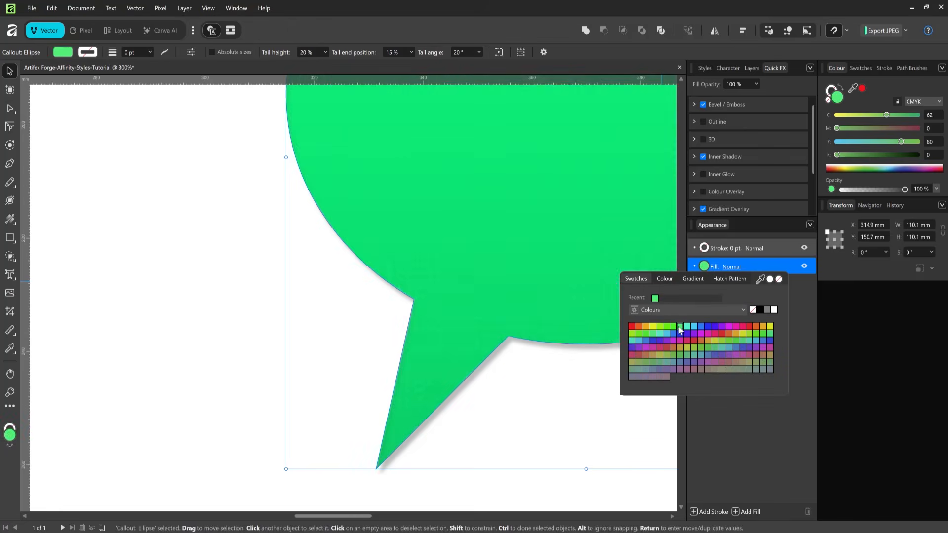
left_click(666, 279)
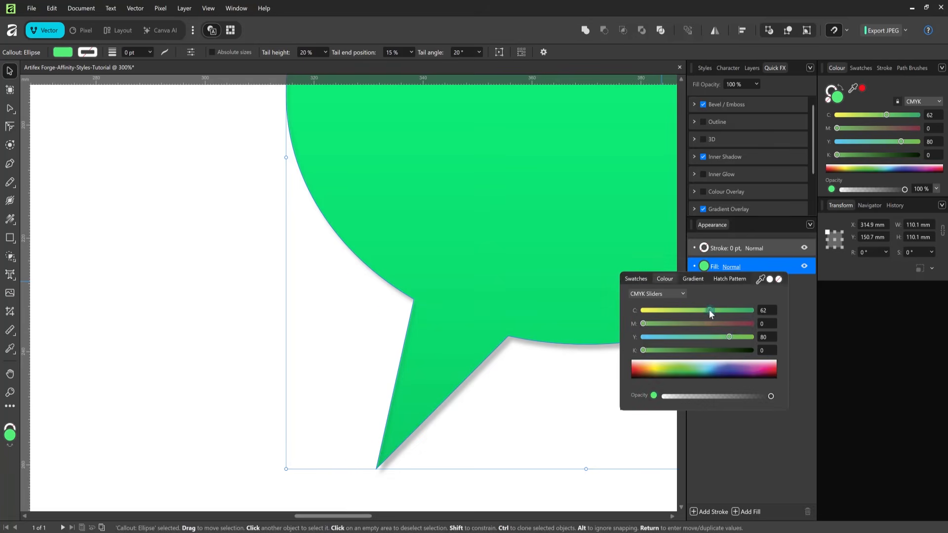
mouse_move(710, 311)
left_mouse_down()
mouse_move(694, 312)
mouse_move(718, 311)
left_mouse_up()
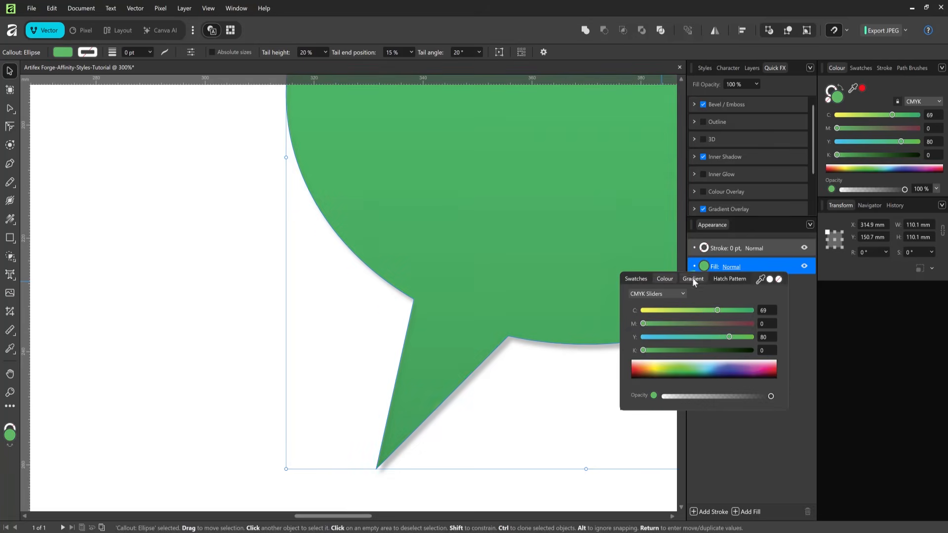
- Change the bubble's fill to a gradient from white to green, adjust it, and view the hatch pattern options
left_click(693, 279)
left_click(712, 303)
left_click_drag(712, 303, 726, 304)
left_click(729, 279)
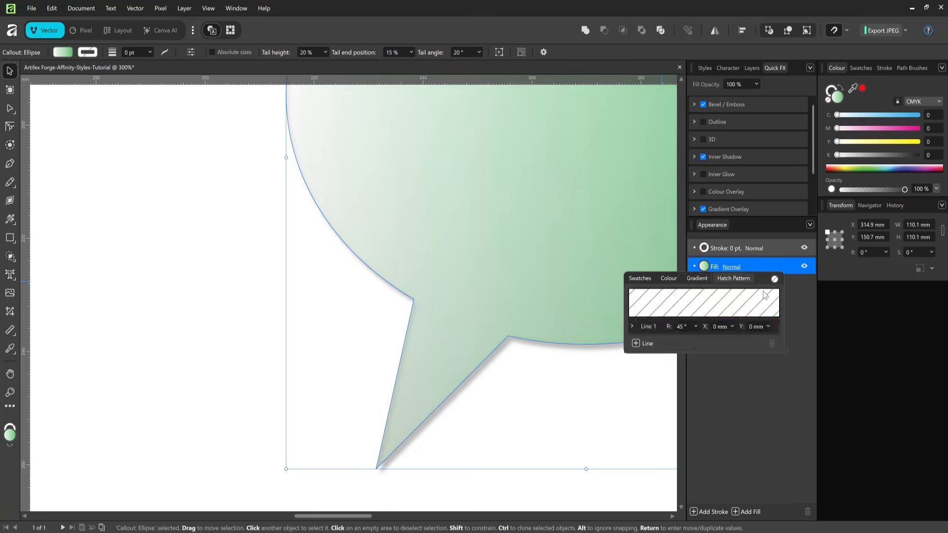
- Review the colour choices and the width, cap, join and alignment settings of the bubble's stroke
left_click(706, 248)
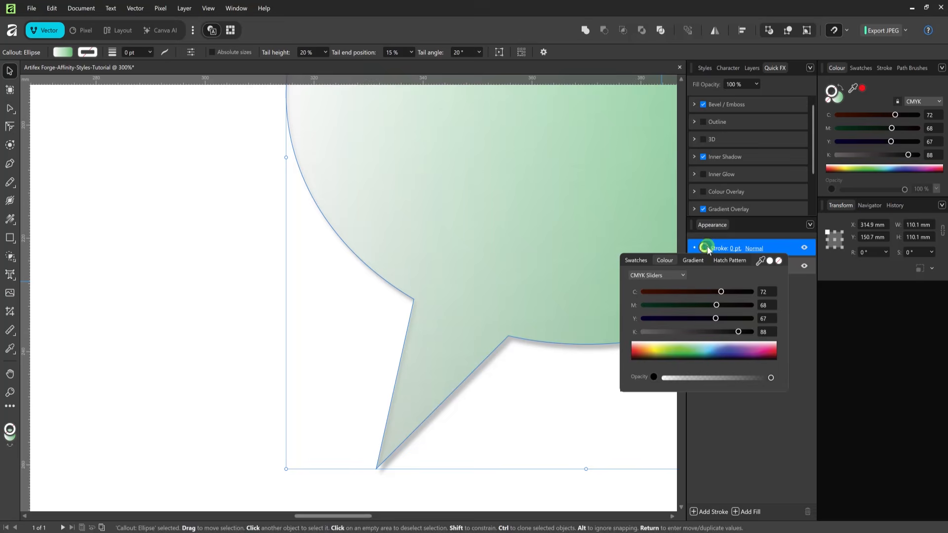
left_click(736, 248)
mouse_move(702, 277)
left_mouse_down()
mouse_move(728, 276)
mouse_move(699, 277)
left_mouse_up()
left_click(783, 247)
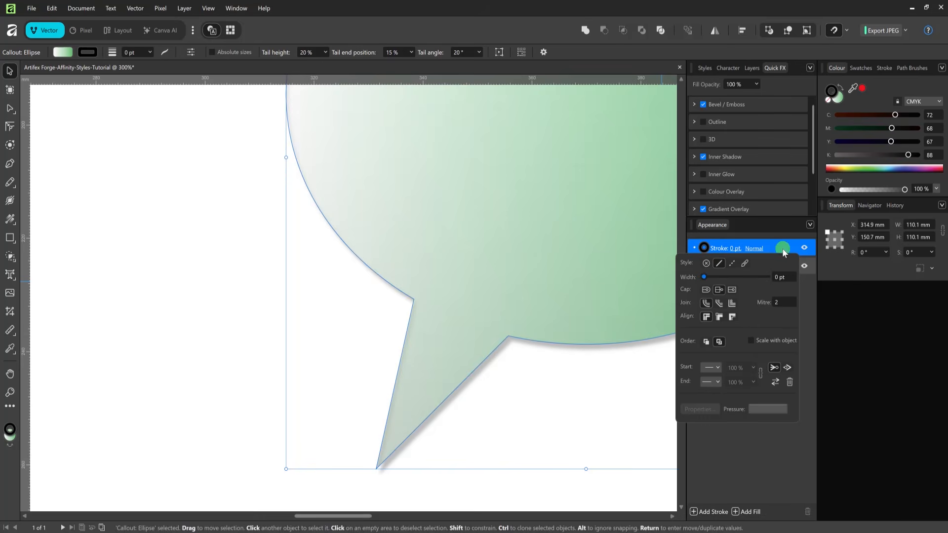
- Look through the blend modes available for the bubble's stroke and fill
left_click(761, 249)
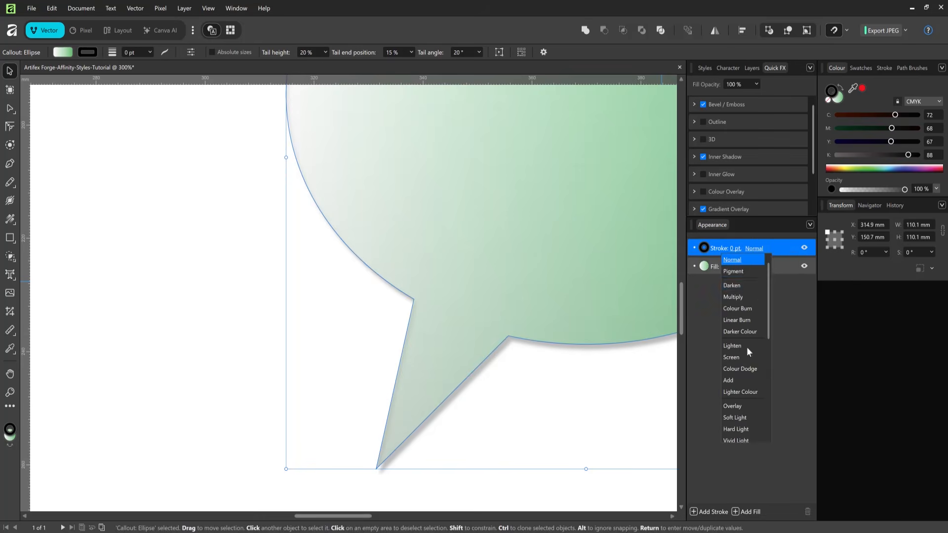
scroll(756, 395, "down", 3)
left_click(780, 261)
left_click(734, 267)
left_click(736, 267)
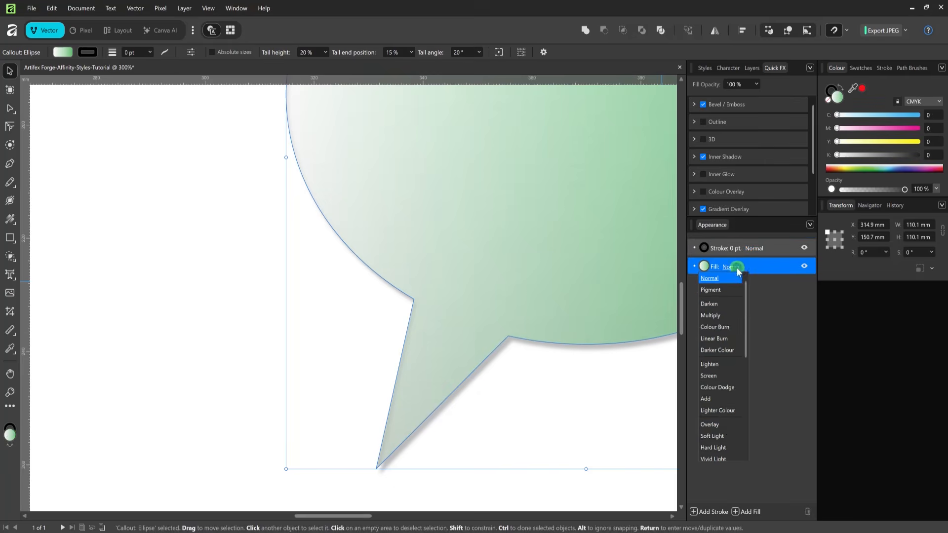
mouse_move(747, 293)
left_mouse_down()
mouse_move(746, 370)
mouse_move(756, 294)
left_mouse_up()
left_click(772, 291)
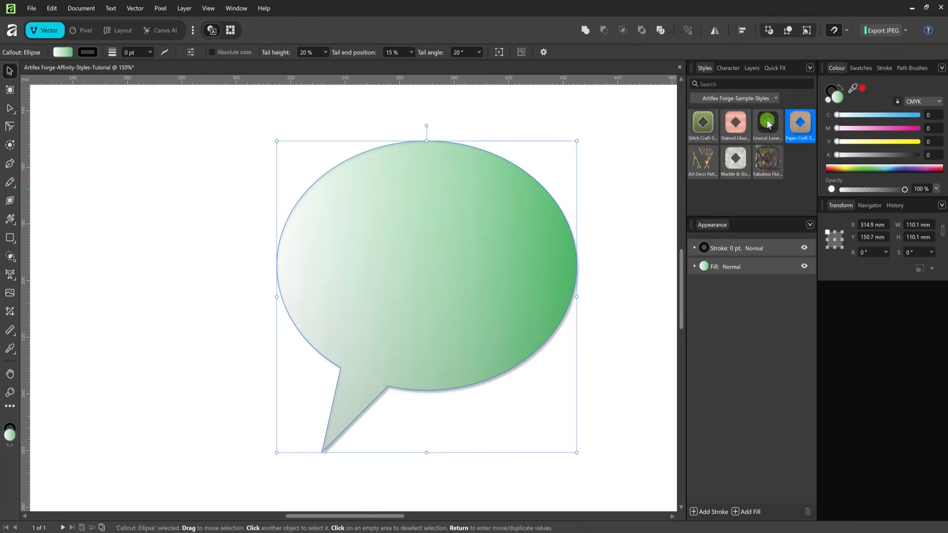
- Apply the black Linocut style to the bubble and try rescaling its bitmap pattern with the fill handles
left_click(775, 125)
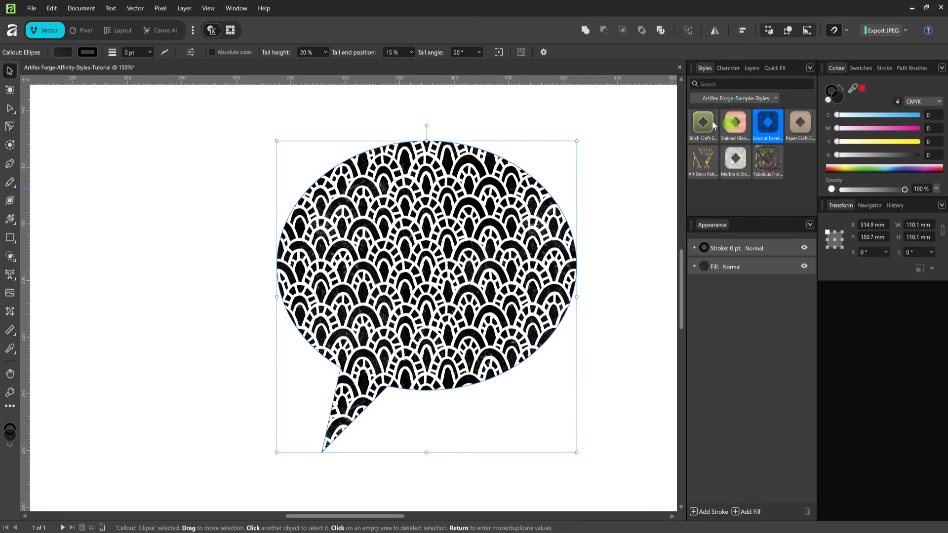
left_click(9, 220)
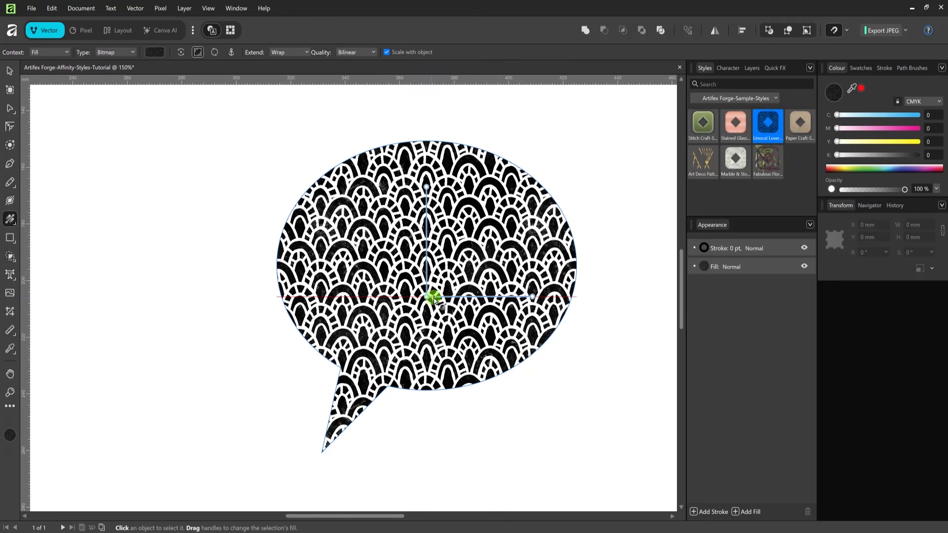
left_click_drag(425, 186, 419, 252)
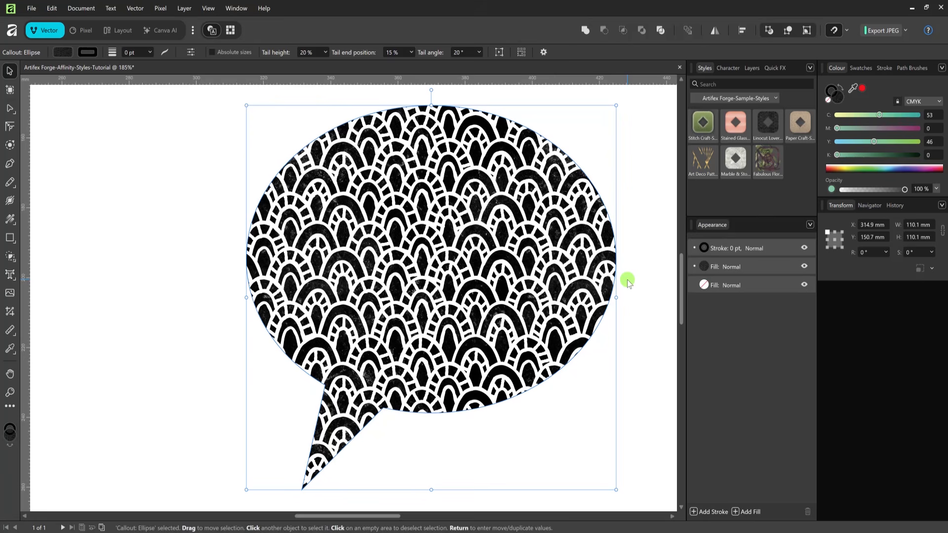
- Add another fill coloured CMYK 0, 7, 22, 0 to the bubble and move it beneath the black pattern fill
left_click(756, 512)
left_click(708, 268)
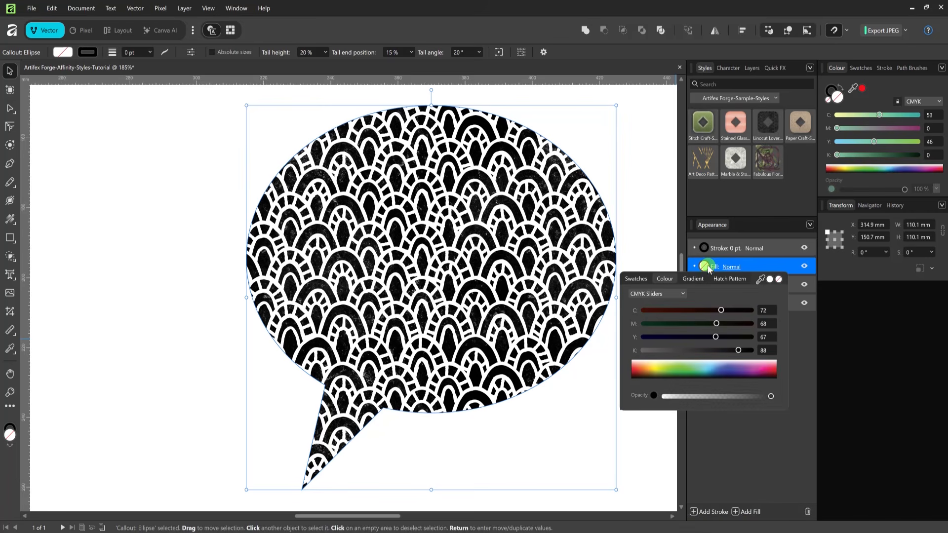
left_click(765, 310)
type("0")
key("Tab")
type("7")
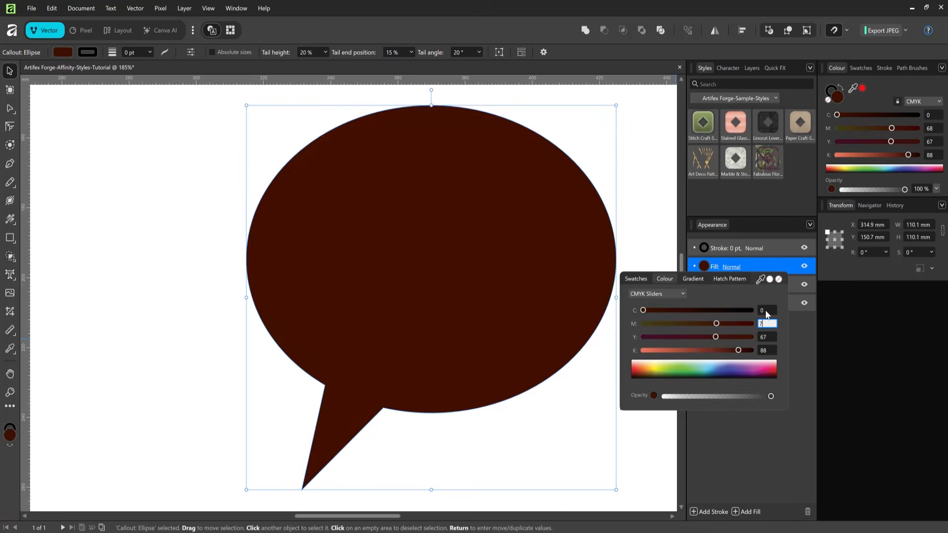
key("Tab")
type("22")
key("Tab")
type("0")
key("Return")
left_click(768, 268)
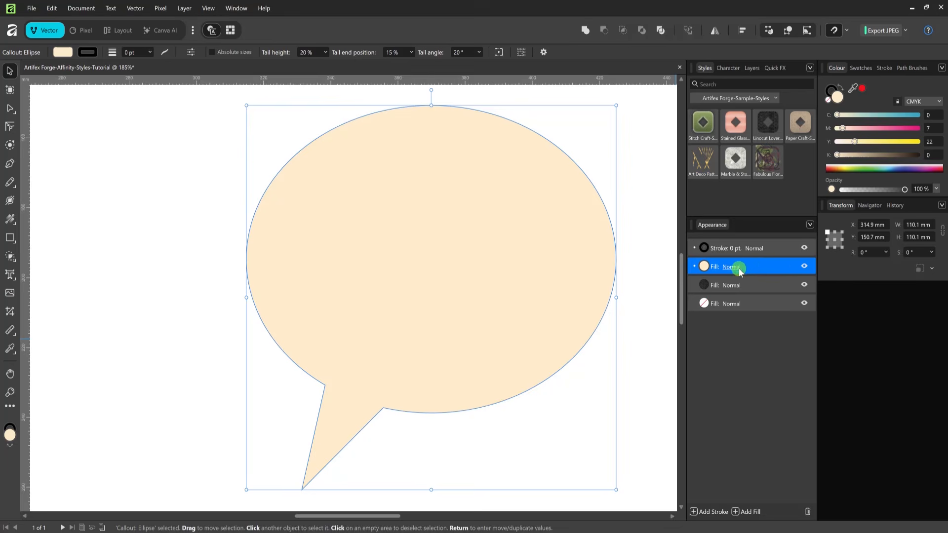
left_click_drag(750, 262, 745, 291)
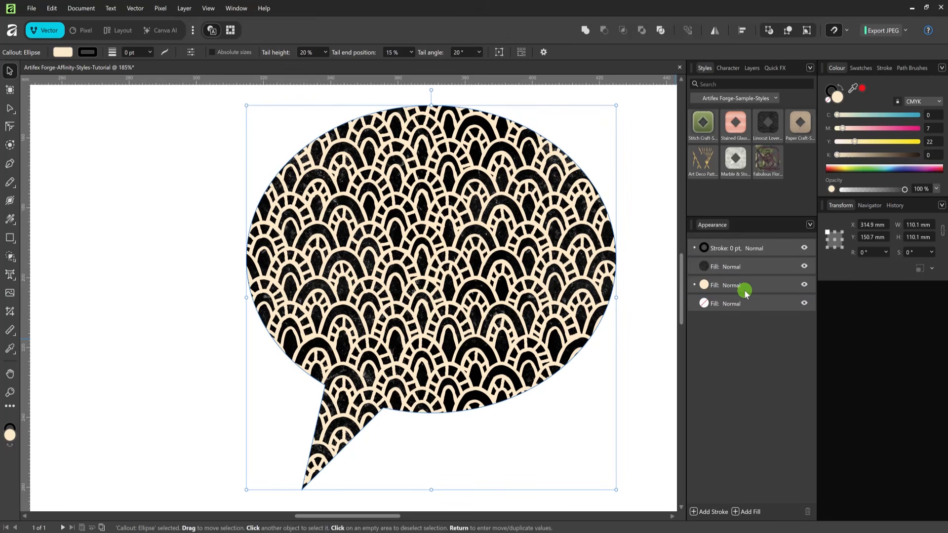
- Duplicate the cream fill and delete the copy again
left_click(758, 285)
right_click(760, 287)
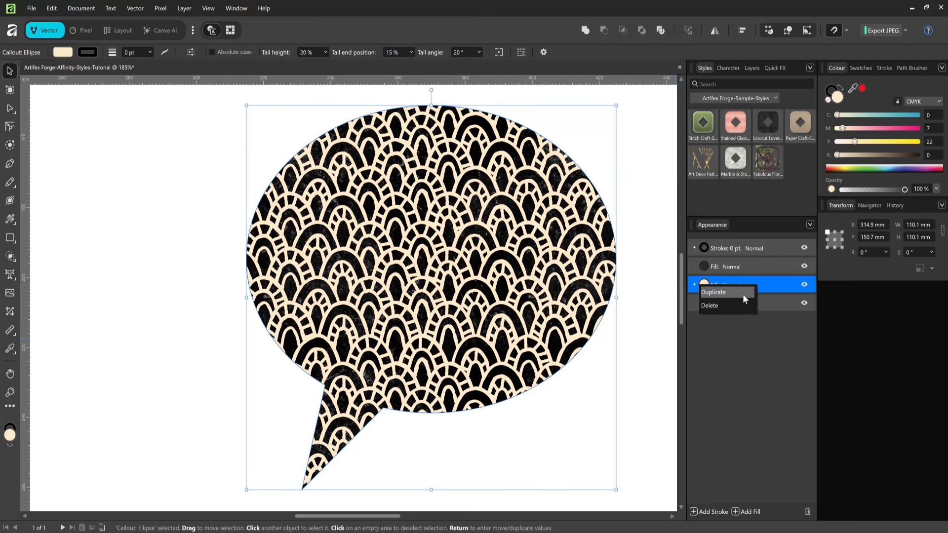
left_click(737, 293)
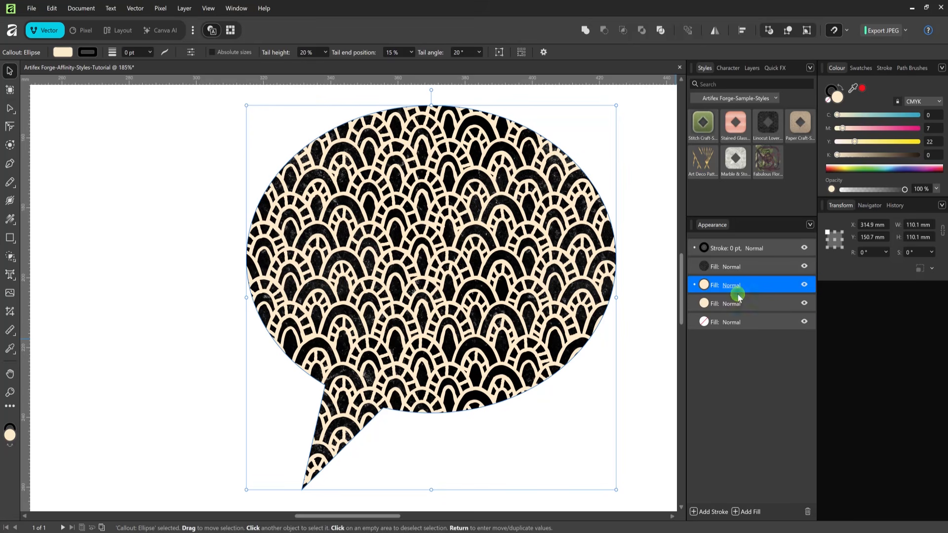
right_click(772, 289)
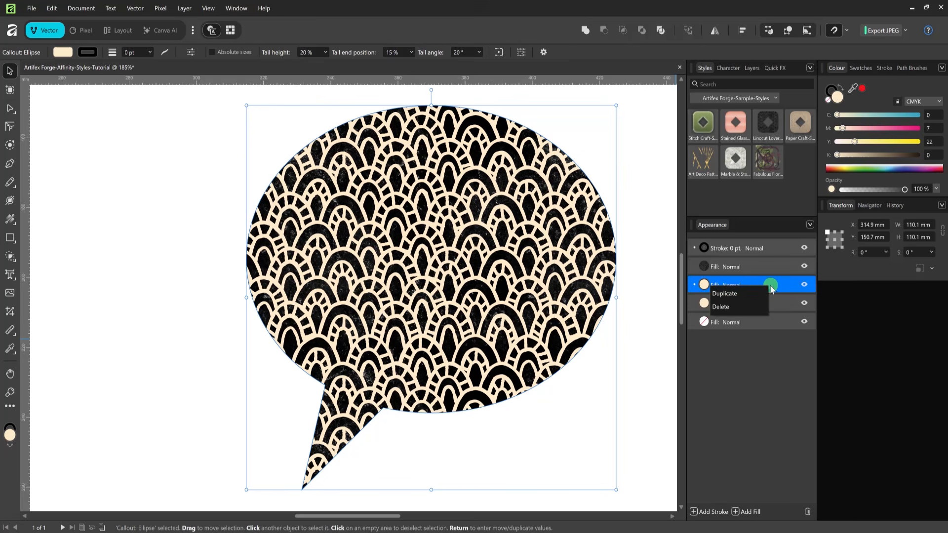
left_click(740, 306)
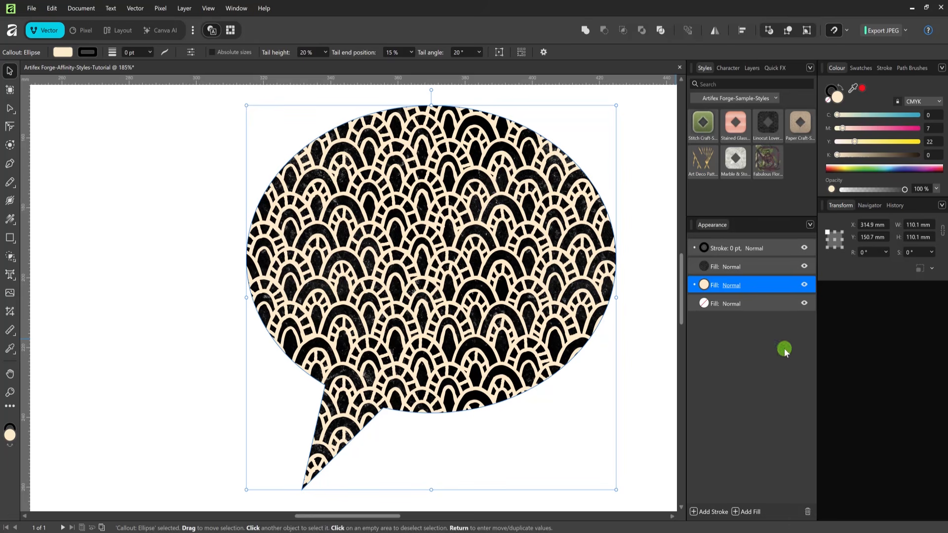
left_click(808, 512)
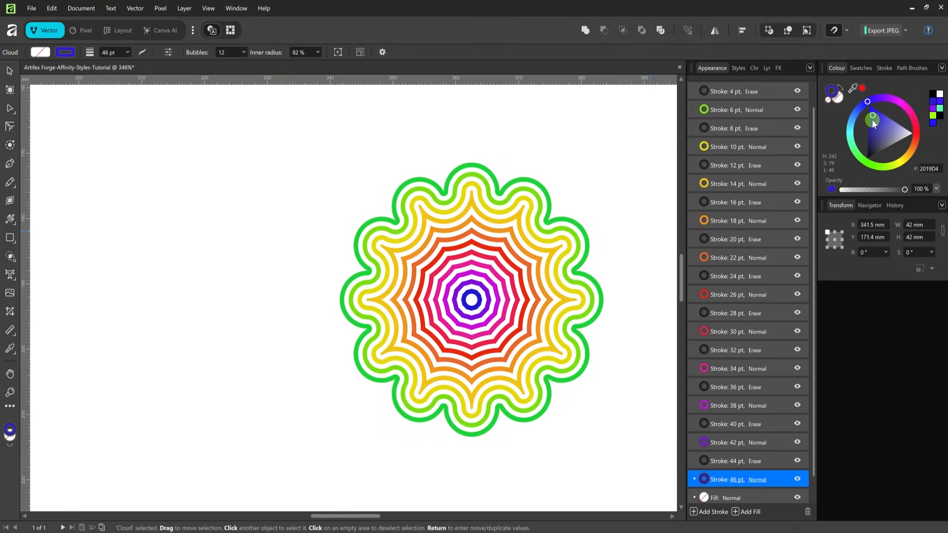
- Colour the rainbow cloud's 46 pt stroke blue (#2019D4) and activate the shape tool
left_click(873, 120)
left_click(10, 237)
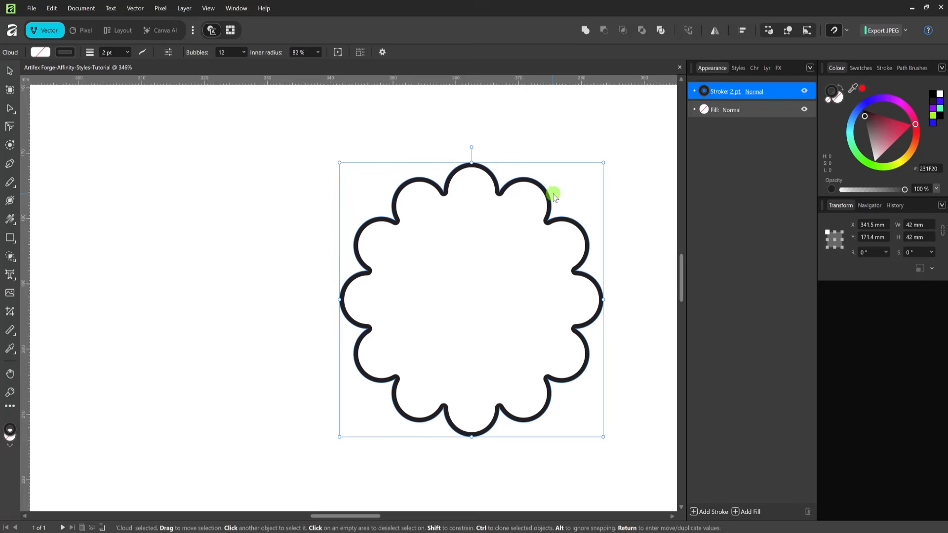
- Duplicate the plain cloud's 2 pt stroke and set the lower copy's width to 4 pt
right_click(777, 88)
left_click(763, 96)
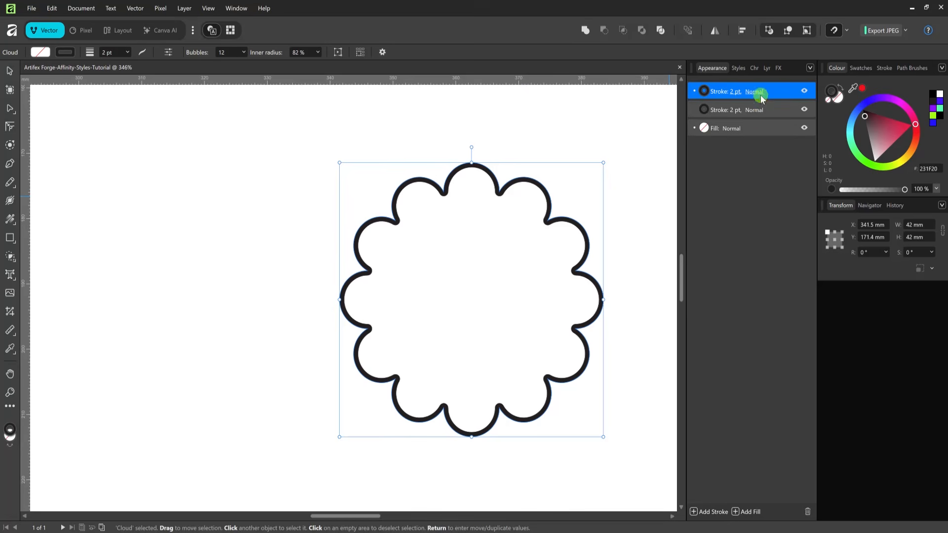
left_click(737, 111)
left_click(736, 110)
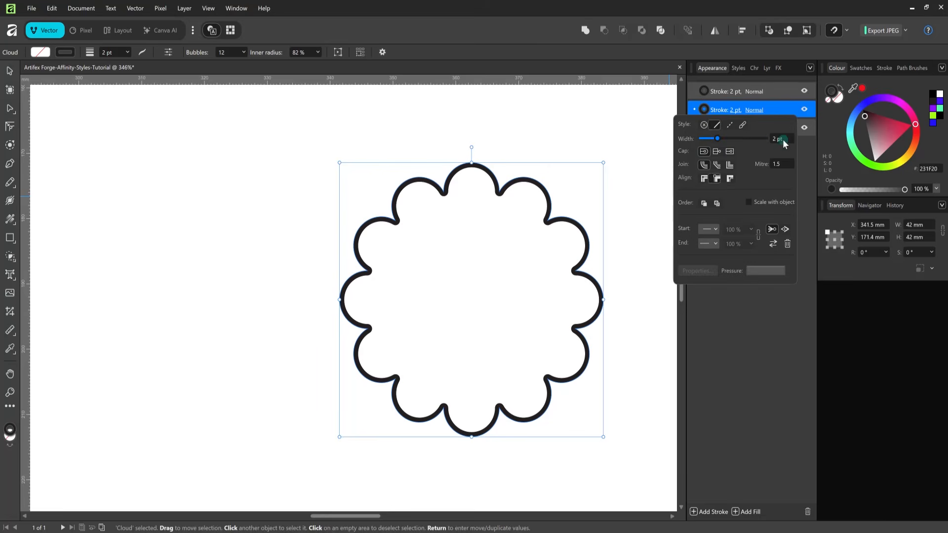
left_click(785, 140)
type("4")
key("Return")
left_click(779, 110)
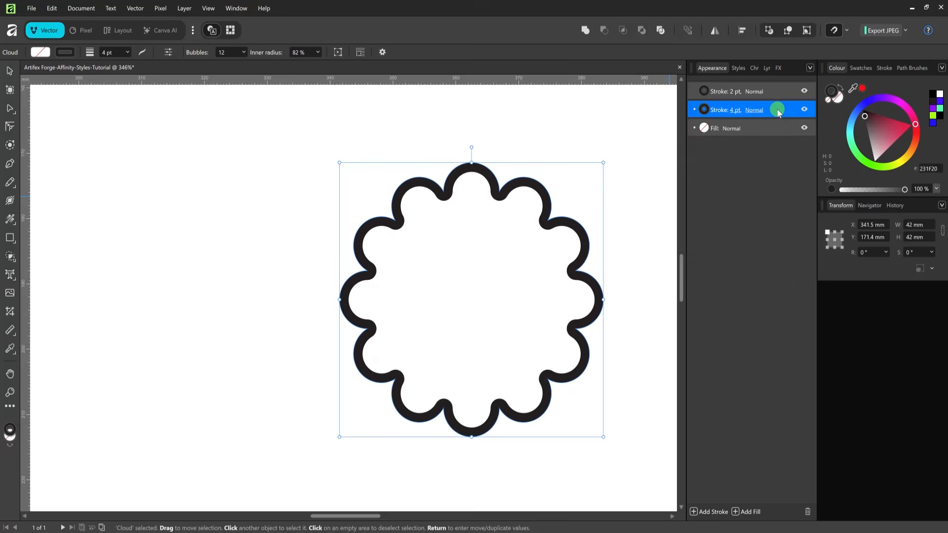
- Duplicate the 4 pt stroke and set the lower copy's width to 6 pt
right_click(776, 110)
left_click(766, 117)
left_click(738, 128)
left_click(782, 157)
type("6")
key("Return")
left_click(779, 128)
- Duplicate the 6 pt stroke and set the lower copy's width to 8 pt
right_click(776, 128)
left_click(765, 136)
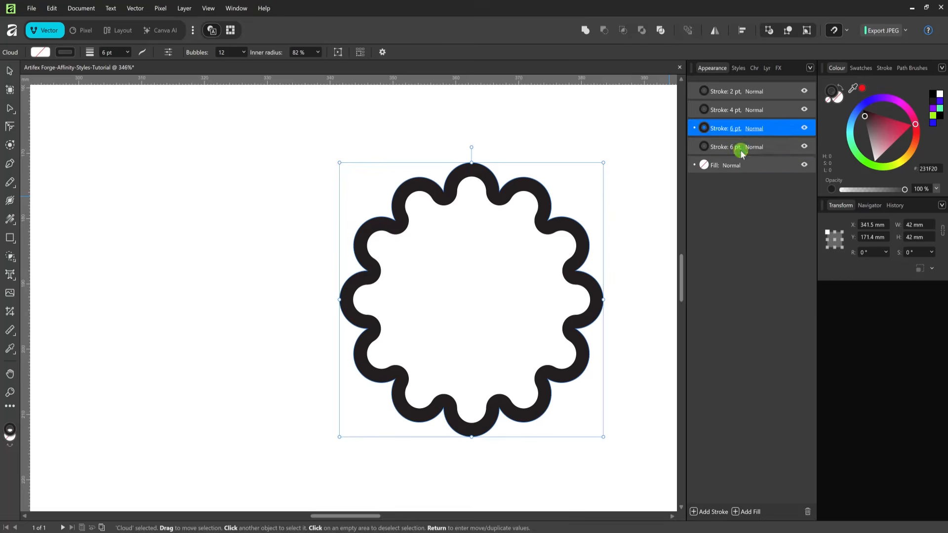
left_click(738, 147)
left_click(785, 175)
type("8")
- Duplicate the 8 pt stroke and set the lower copy's width to 10 pt
right_click(774, 147)
left_click(760, 154)
left_click(737, 166)
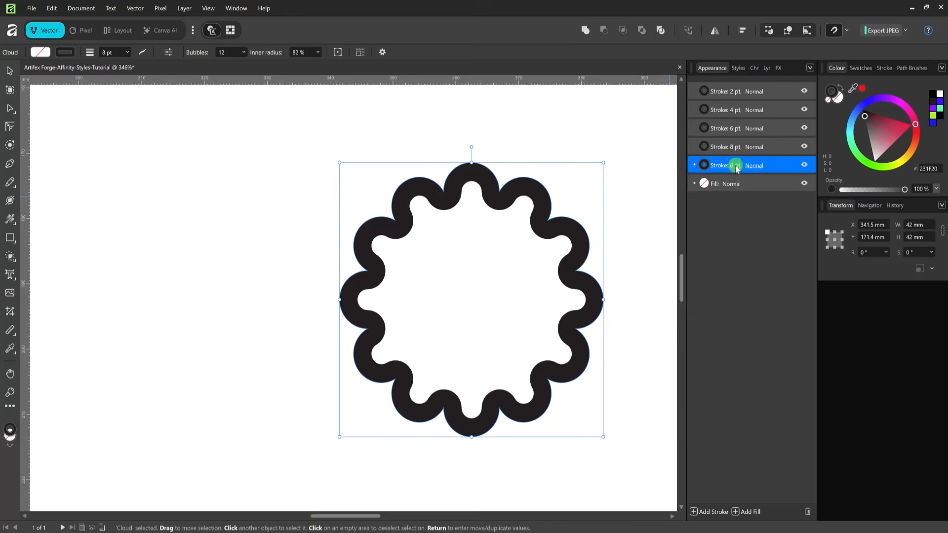
left_click(785, 194)
type("10")
- Duplicate the 10 pt stroke and set the lower copy's width to 12 pt
right_click(775, 164)
left_click(761, 173)
left_click(737, 184)
left_click(785, 212)
type("12")
- Duplicate the 12 pt stroke and set the lower copy's width to 14 pt
right_click(774, 184)
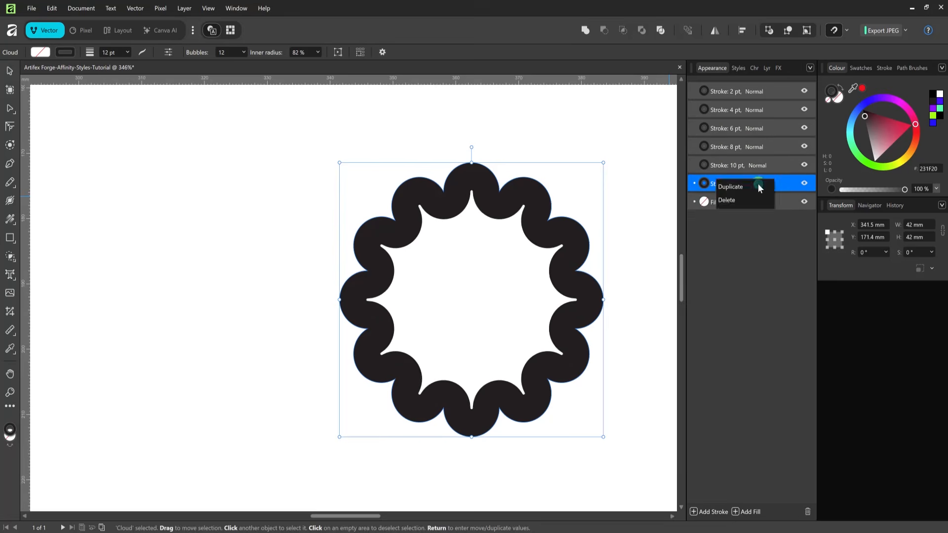
left_click(761, 189)
left_click(737, 202)
left_click(785, 231)
type("14")
- Keep duplicating the lowest stroke, widening each copy by 2 pt, until the stack reaches 38 pt
right_click(776, 276)
left_click(761, 284)
left_click(737, 294)
left_click(785, 323)
type("24")
right_click(775, 294)
left_click(761, 302)
left_click(738, 313)
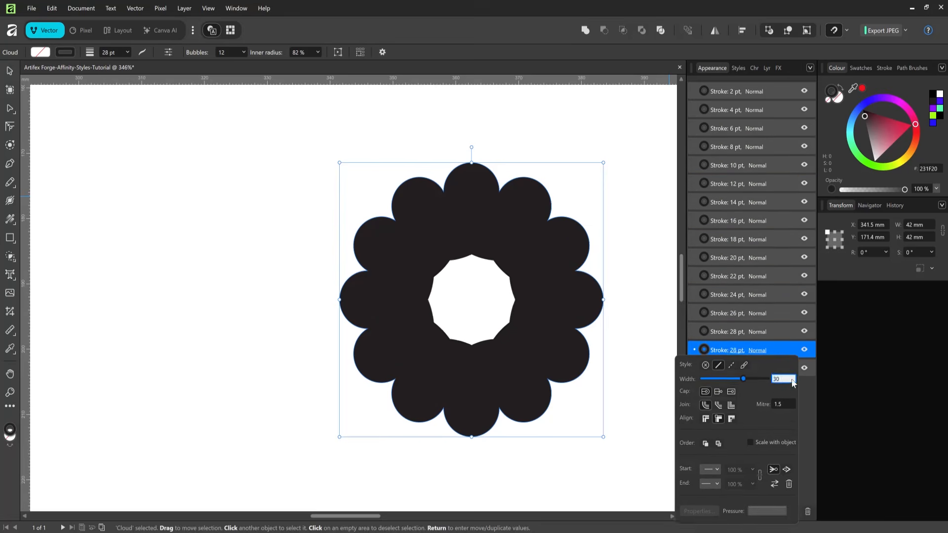
left_click(784, 272)
type("38")
- Add further stroke copies of 40, 42, 44 and 46 pt at the end of the stack
right_click(775, 424)
left_click(761, 432)
right_click(775, 442)
left_click(761, 451)
left_click(737, 443)
left_click(784, 291)
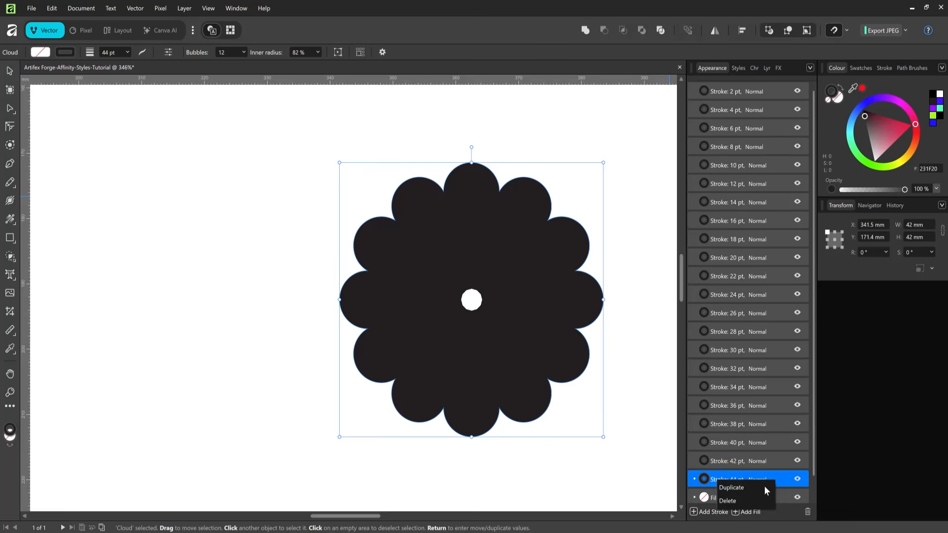
key("Return")
- Set the 4 pt stroke's blend mode to Erase
scroll(754, 101, "up", 1)
left_click(755, 109)
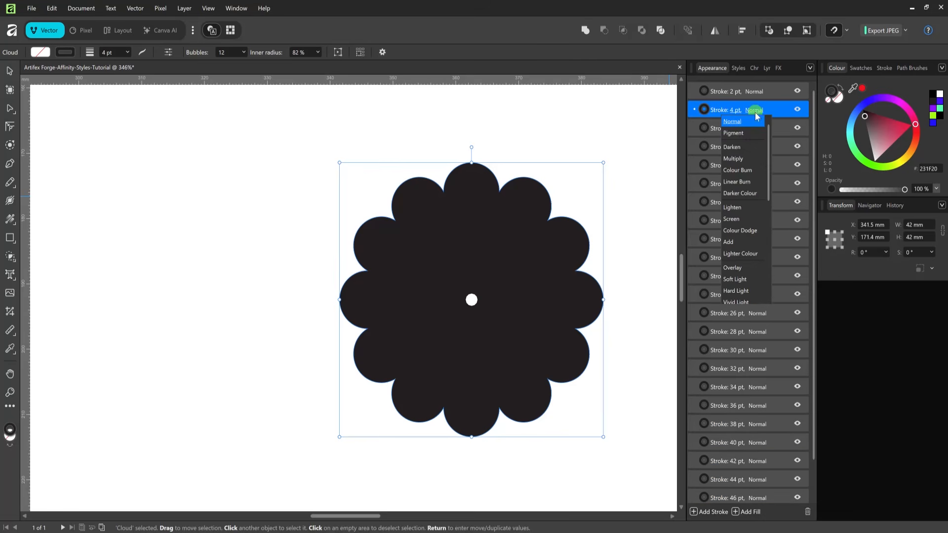
left_click_drag(773, 195, 766, 303)
left_click(754, 295)
- Set the blend mode of the 8 pt and 12 pt strokes to Erase
left_click(751, 146)
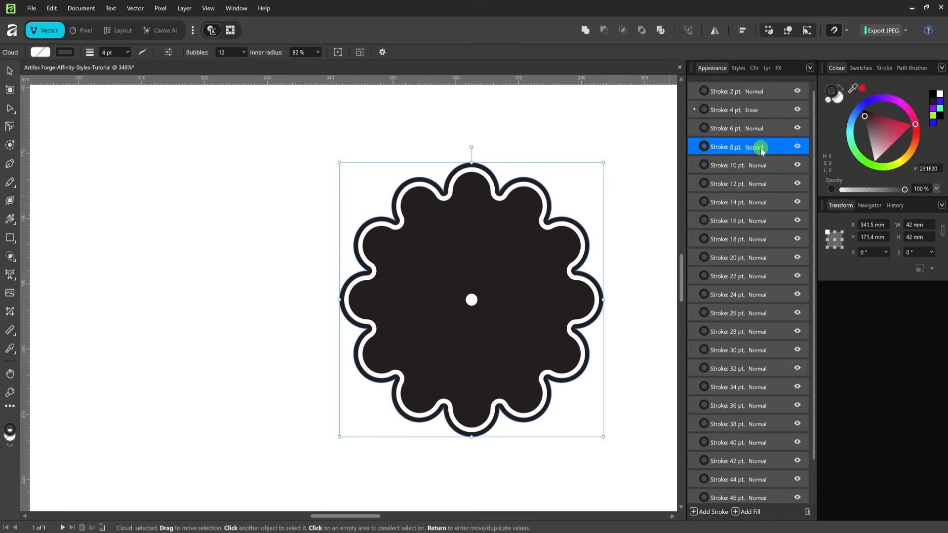
left_click(740, 319)
left_click(753, 183)
left_click_drag(772, 212, 755, 373)
left_click(745, 370)
- Set the blend mode of the 16 pt and 20 pt strokes to Erase
left_click(758, 221)
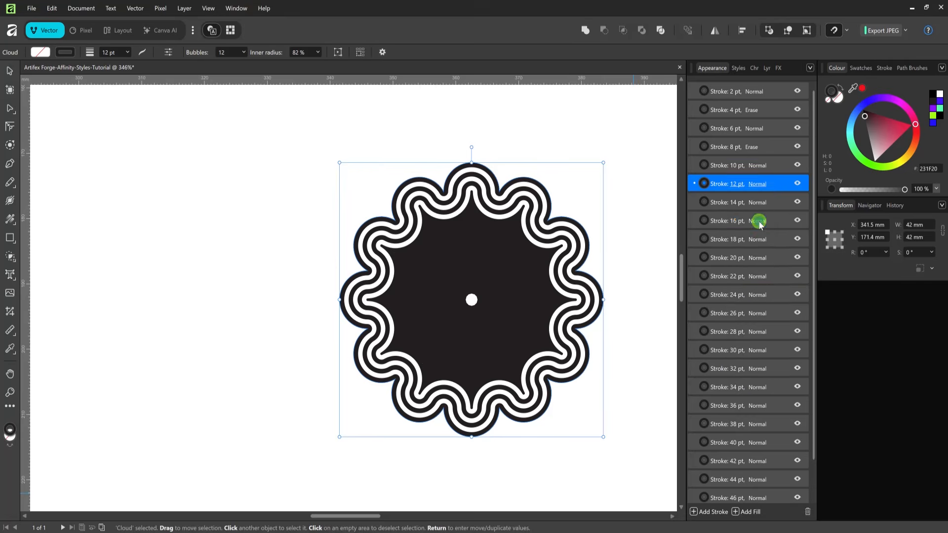
left_click_drag(772, 247, 760, 375)
left_click(747, 406)
left_click(757, 258)
left_click_drag(772, 283, 763, 440)
left_click(746, 443)
- Set the 24 pt stroke's blend mode to Erase
left_click(759, 295)
left_click_drag(772, 316, 762, 487)
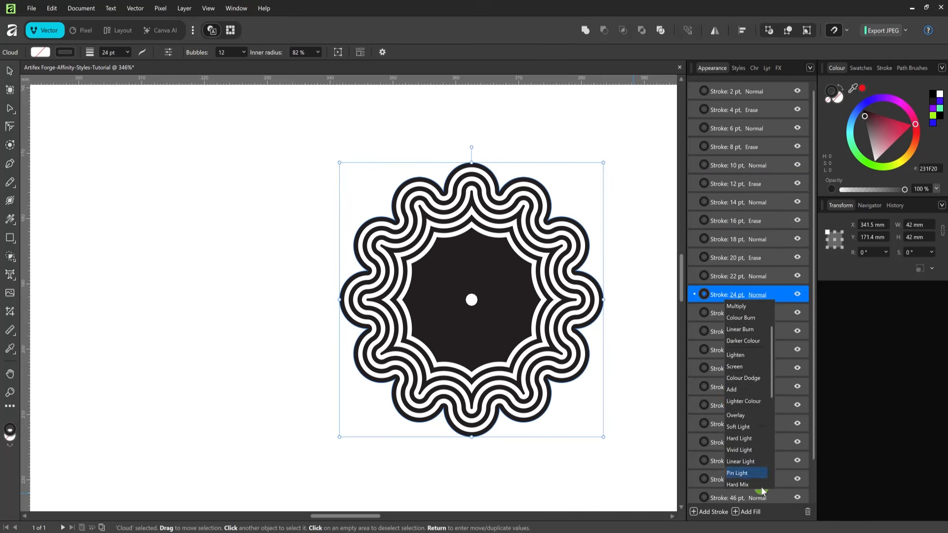
left_click(753, 482)
left_click(759, 295)
left_click_drag(772, 316, 762, 476)
left_click(749, 480)
- Set the blend mode of the 28 pt and 32 pt strokes to Erase
left_click(760, 332)
left_click(748, 496)
left_click(759, 369)
left_click_drag(771, 195, 774, 360)
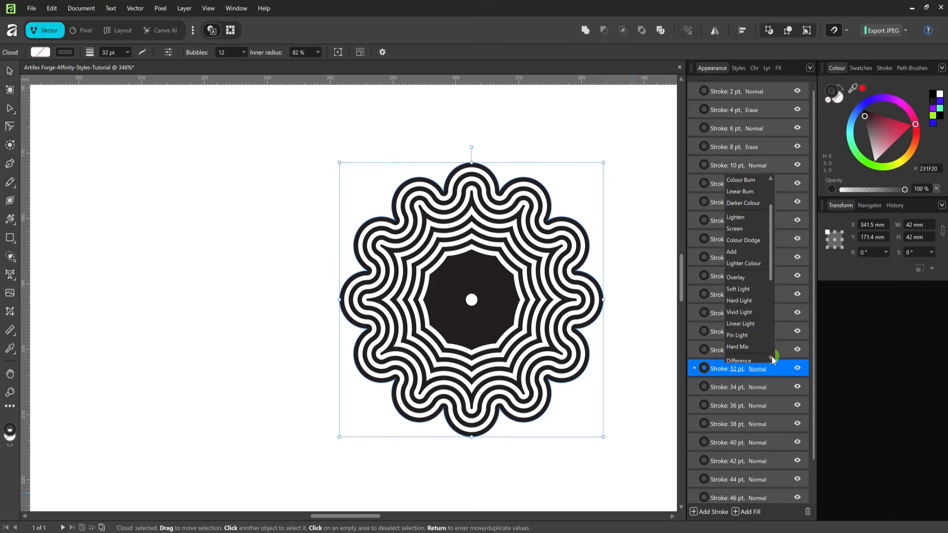
left_click(746, 361)
- Set the blend mode of the 36 pt, 40 pt and 44 pt strokes to Erase
left_click(758, 405)
left_click(746, 398)
left_click(760, 443)
left_click(757, 480)
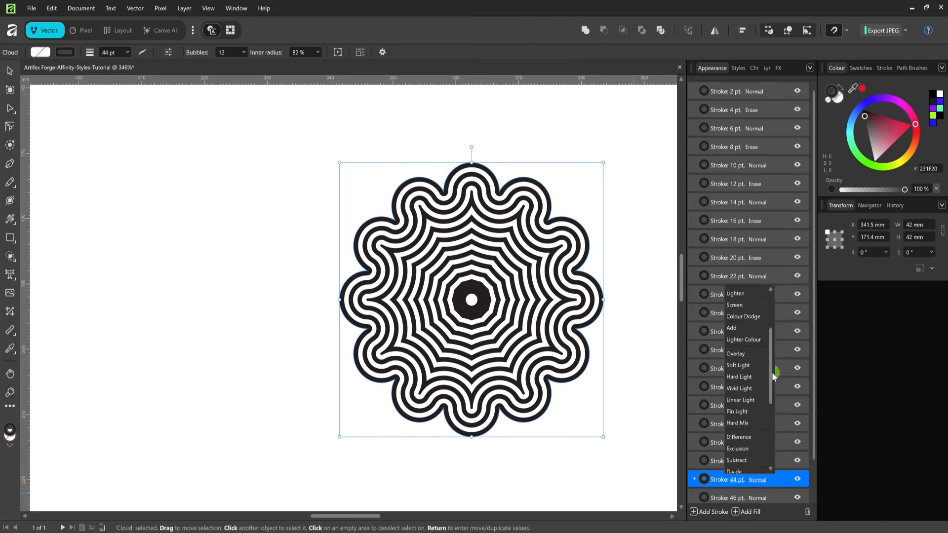
left_click_drag(773, 381, 745, 462)
left_click(736, 469)
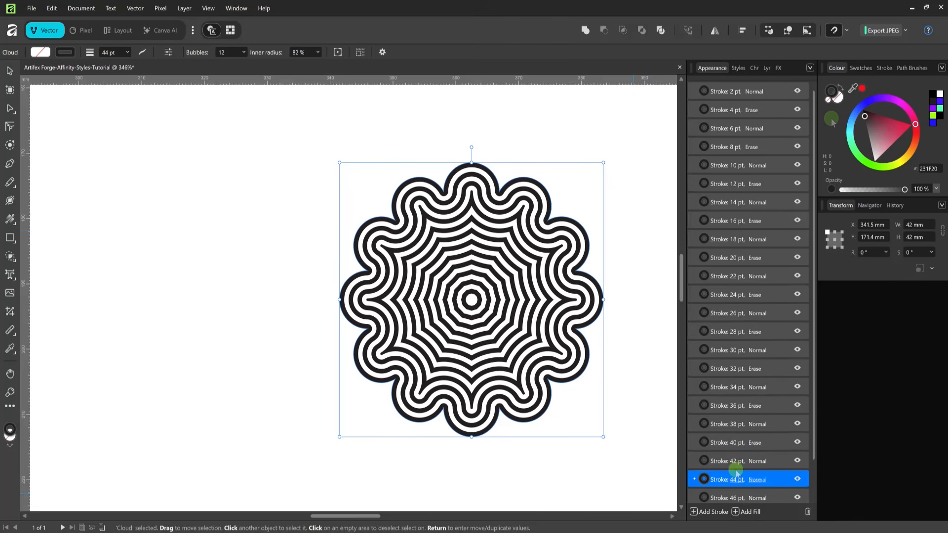
- Colour the 2 pt stroke green and the 6 pt stroke lime green
left_click(770, 93)
left_click_drag(865, 117, 917, 124)
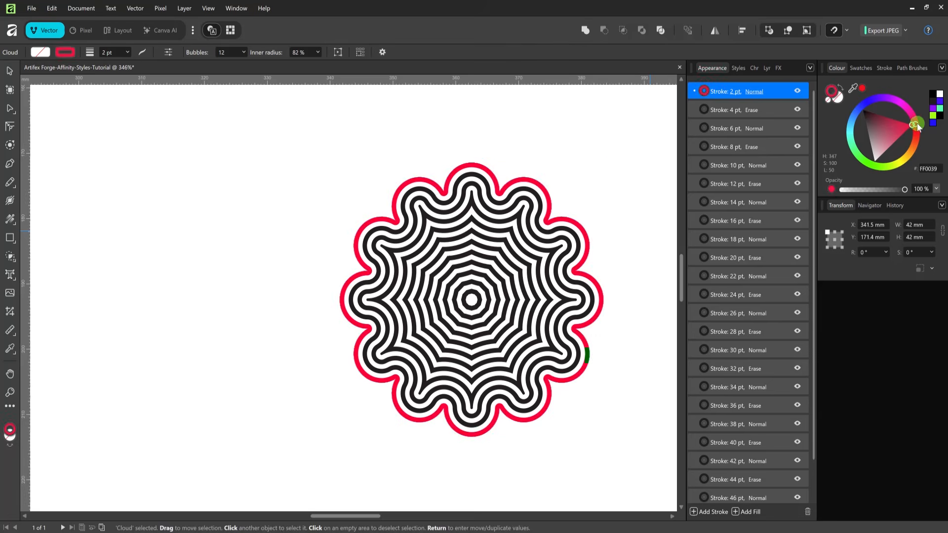
mouse_move(871, 163)
left_mouse_down()
mouse_move(874, 147)
mouse_move(854, 150)
mouse_move(885, 169)
left_mouse_up()
left_click(751, 127)
left_click_drag(902, 117, 885, 158)
- Colour the 10 pt and 14 pt strokes in yellow tones and the 18 pt and 22 pt strokes in orange tones
left_click_drag(892, 109, 906, 156)
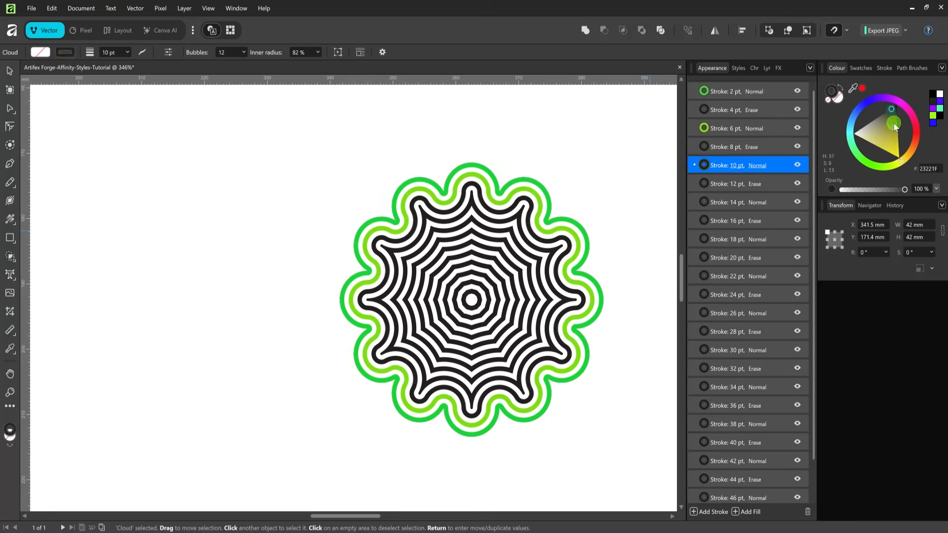
left_click(751, 202)
mouse_move(890, 110)
left_mouse_down()
mouse_move(905, 158)
mouse_move(911, 149)
left_mouse_up()
left_click(752, 239)
mouse_move(882, 110)
left_mouse_down()
mouse_move(900, 148)
mouse_move(916, 126)
mouse_move(911, 111)
mouse_move(868, 101)
left_mouse_up()
left_click(752, 276)
left_click(903, 138)
- Colour the 26 pt stroke red, the 30 pt stroke crimson, the 34 pt stroke pink and the 38 pt stroke magenta
left_click(779, 313)
left_click(904, 133)
left_click(779, 350)
left_click(779, 387)
left_click(900, 120)
left_click(773, 425)
left_click(899, 103)
left_click(895, 110)
- Colour the 42 pt stroke purple and the 46 pt stroke blue (#1C15CF)
left_click(772, 461)
left_click(884, 98)
left_click(883, 106)
left_click(772, 498)
left_click(871, 125)
left_click(874, 116)
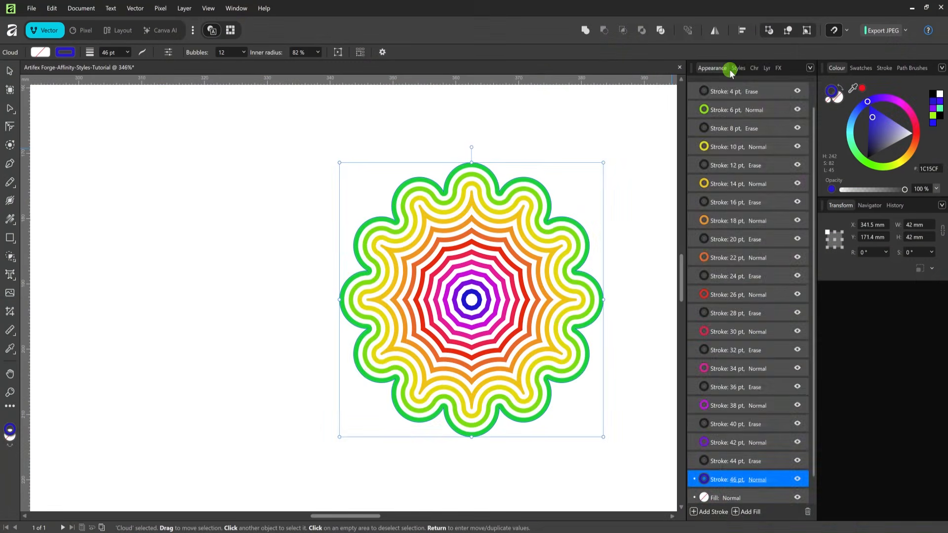
- Create a new style category named "My New Styles"
left_click(722, 68)
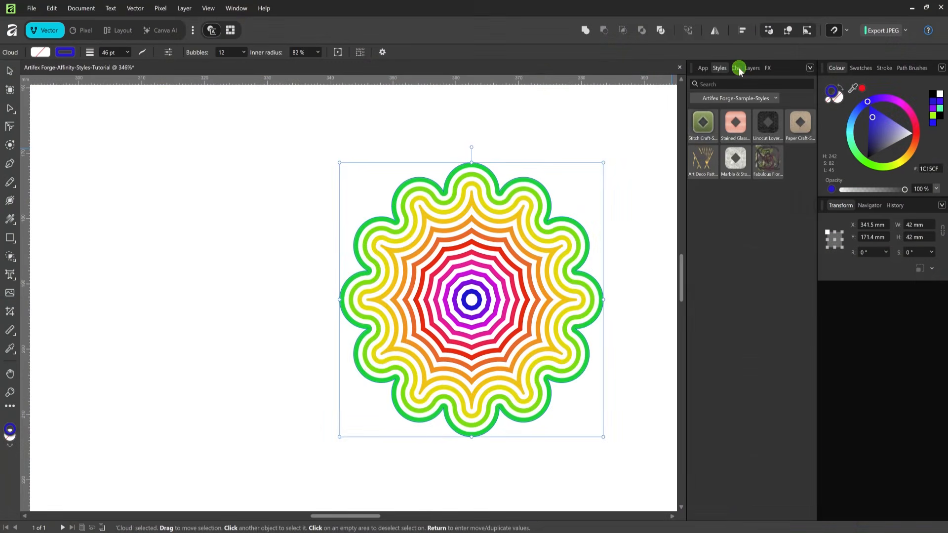
left_click(811, 67)
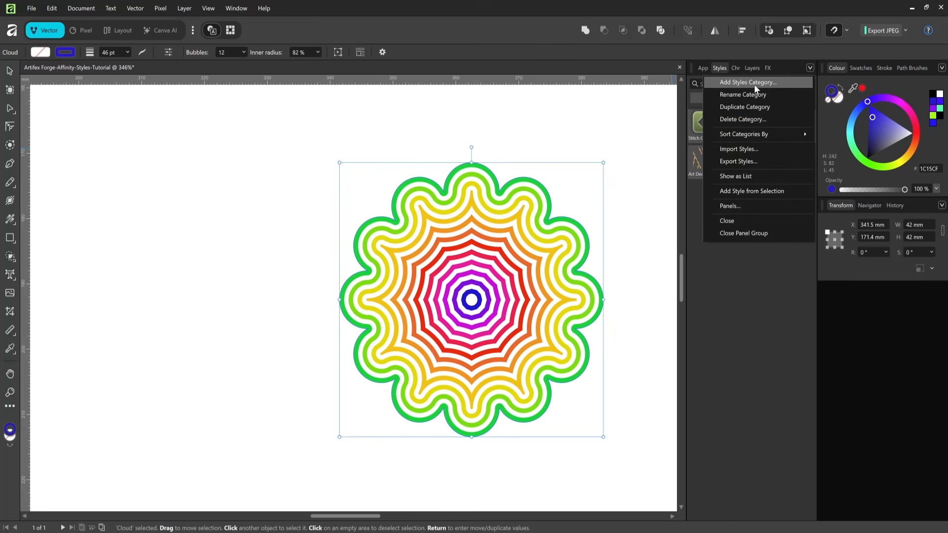
left_click(768, 83)
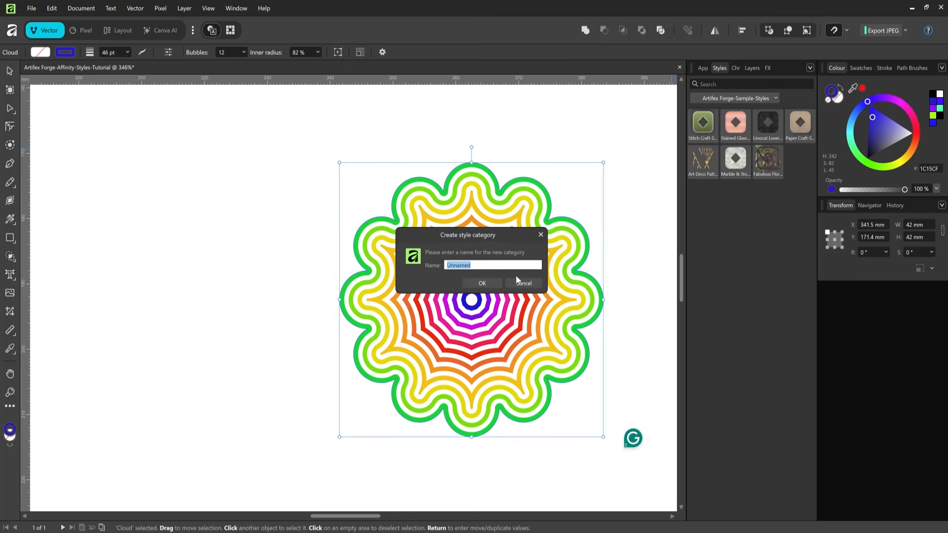
type("My New tylesS")
key("Return")
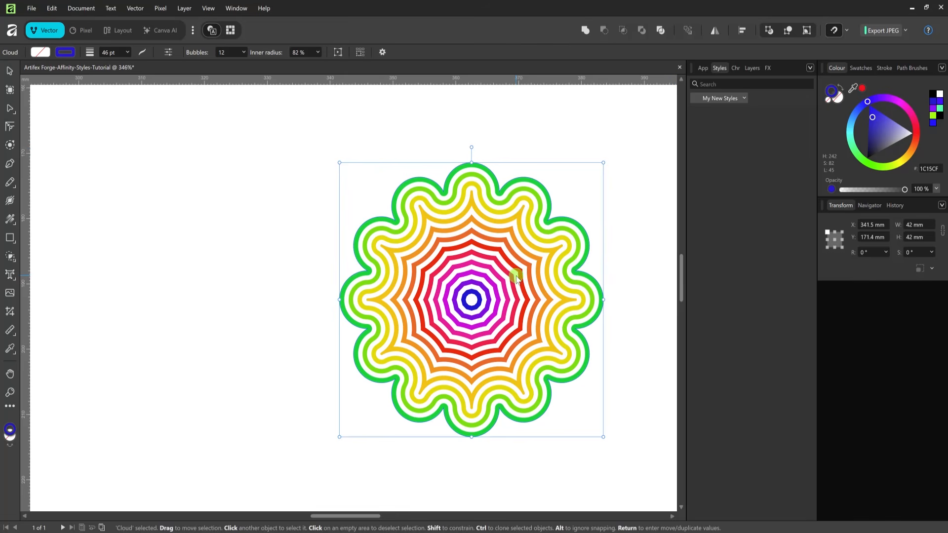
- Save the selected cloud's appearance as a style in My New Styles and rename it "Rainbow"
left_click(811, 70)
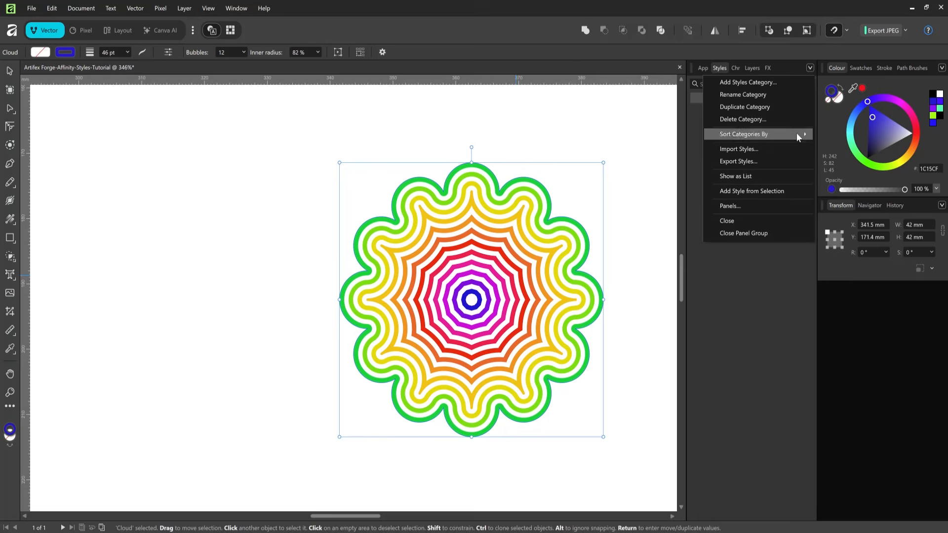
left_click(758, 192)
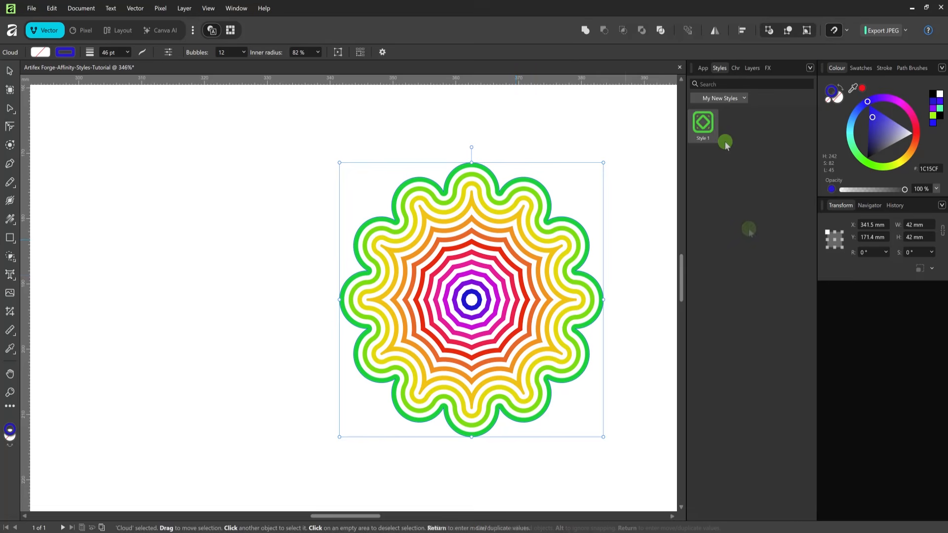
left_click(704, 124)
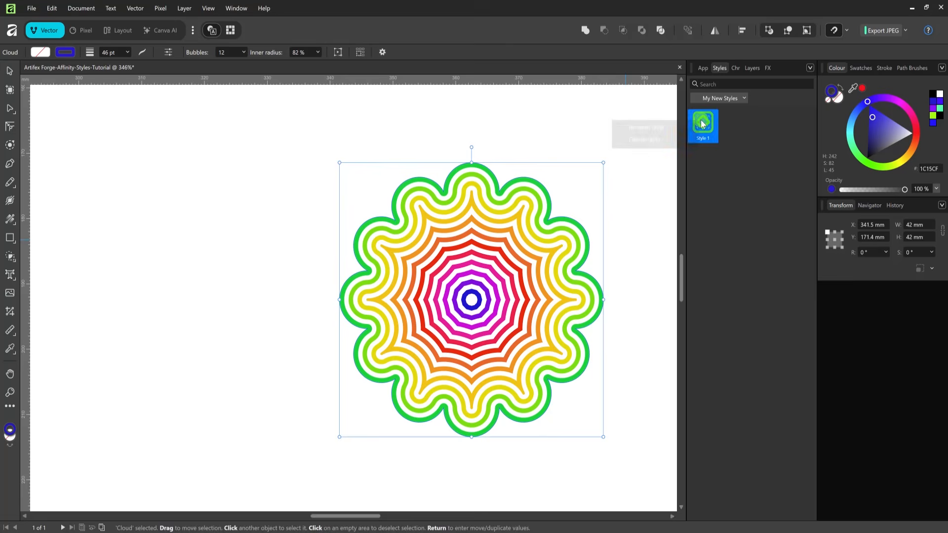
left_click(647, 127)
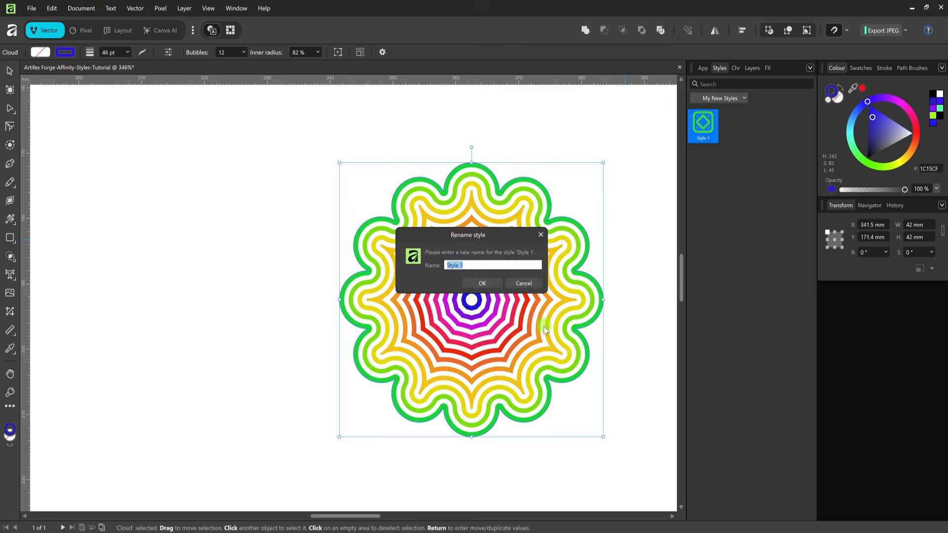
type("Rainbow")
key("Return")
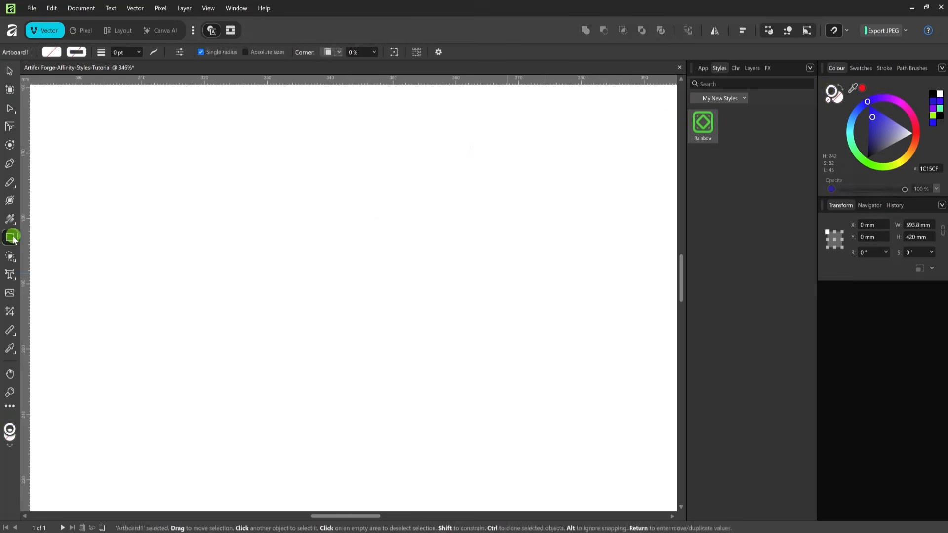
- Draw a double star on the empty artboard, apply the Rainbow style to it and resize the star
left_click(10, 237)
left_click(61, 335)
mouse_move(353, 159)
left_mouse_down()
mouse_move(647, 453)
mouse_move(673, 491)
left_mouse_up()
left_click(10, 71)
mouse_move(520, 327)
left_mouse_down()
mouse_move(519, 294)
mouse_move(520, 327)
left_mouse_up()
left_click_drag(322, 326, 263, 322)
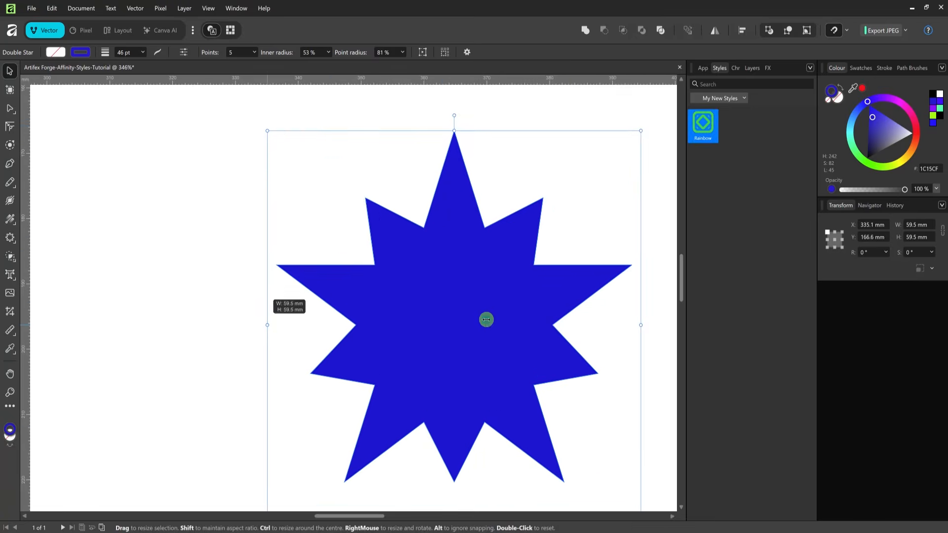
left_click_drag(486, 320, 490, 304)
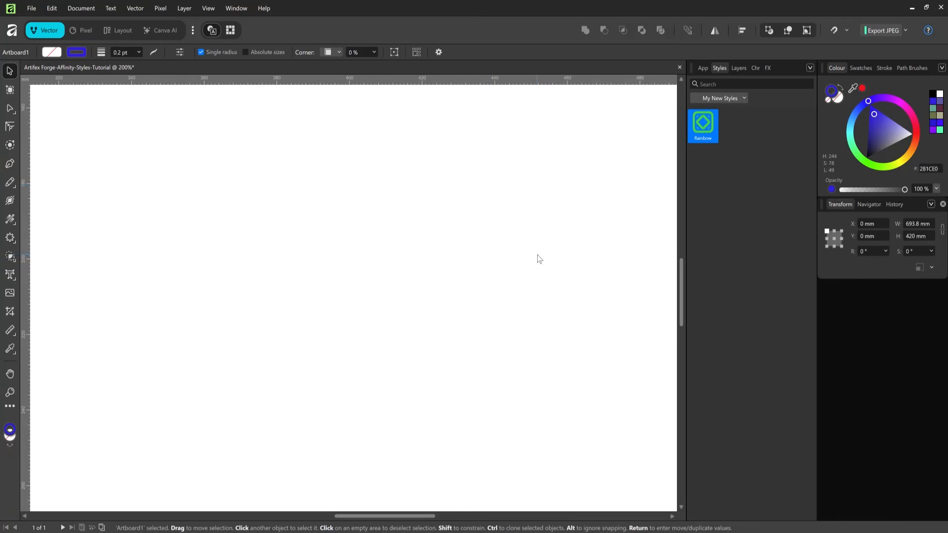
right_click(708, 127)
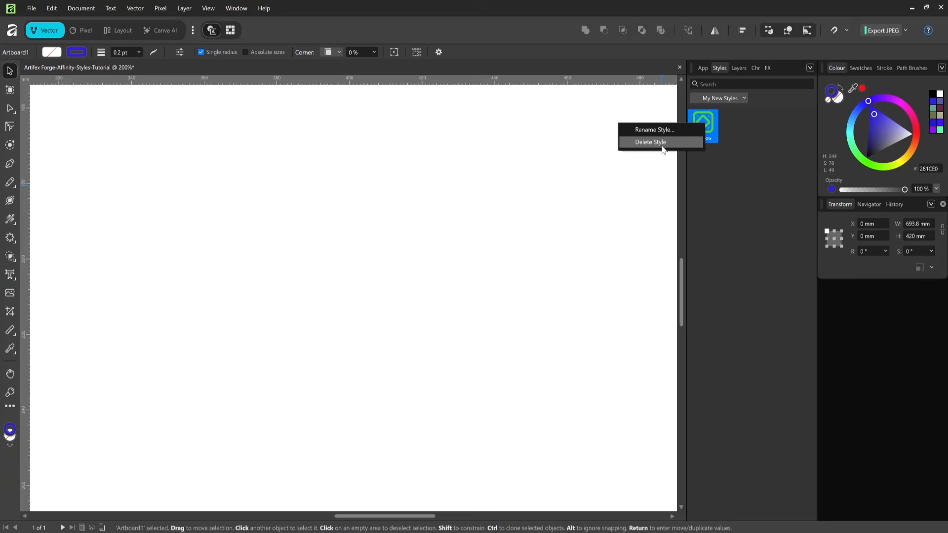
left_click(745, 157)
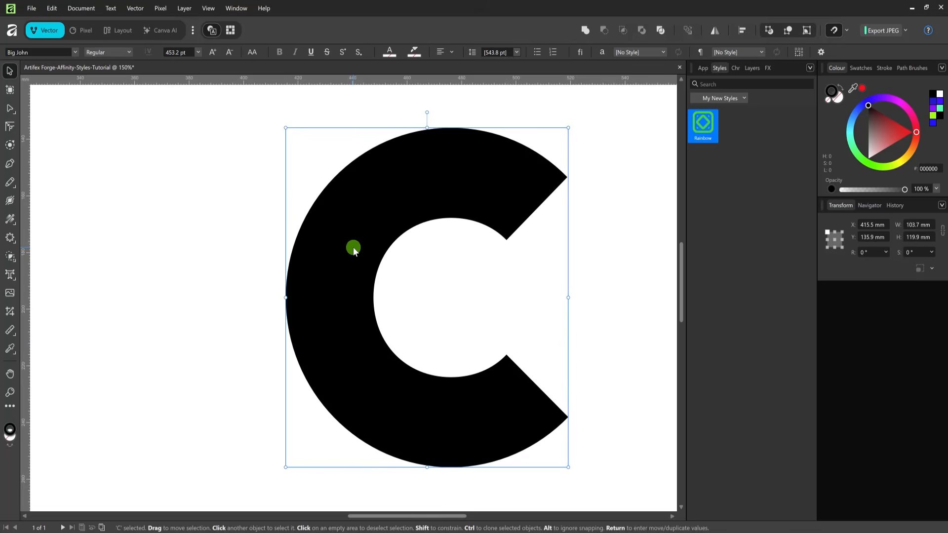
- Apply the Rainbow style to the letter C text and inspect which strokes and fills it receives
left_click(705, 130)
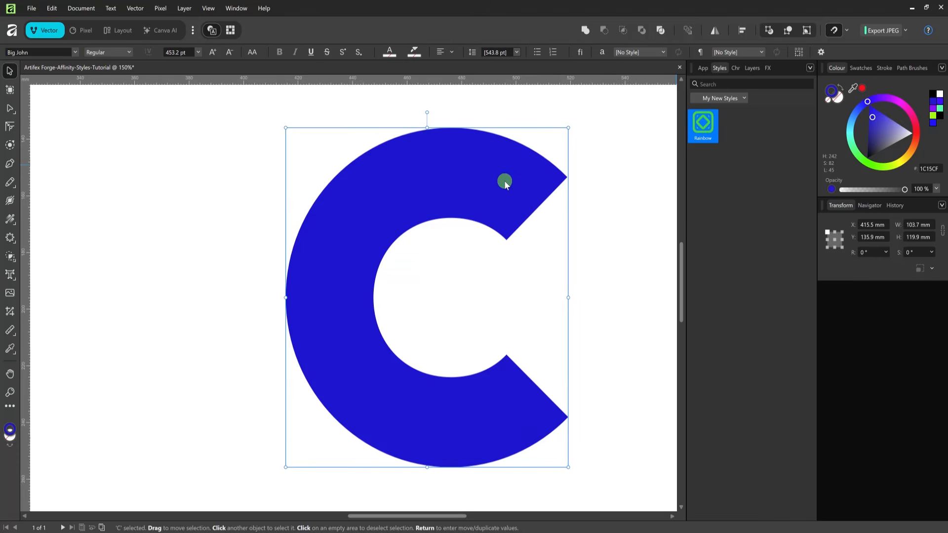
left_click(704, 68)
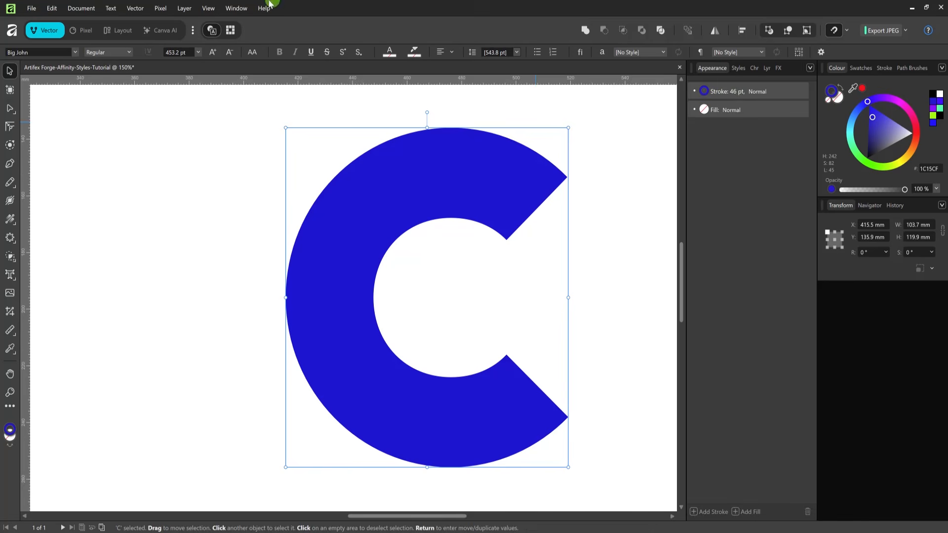
- Convert the letter C to curves and apply the Rainbow style to it again
left_click(140, 9)
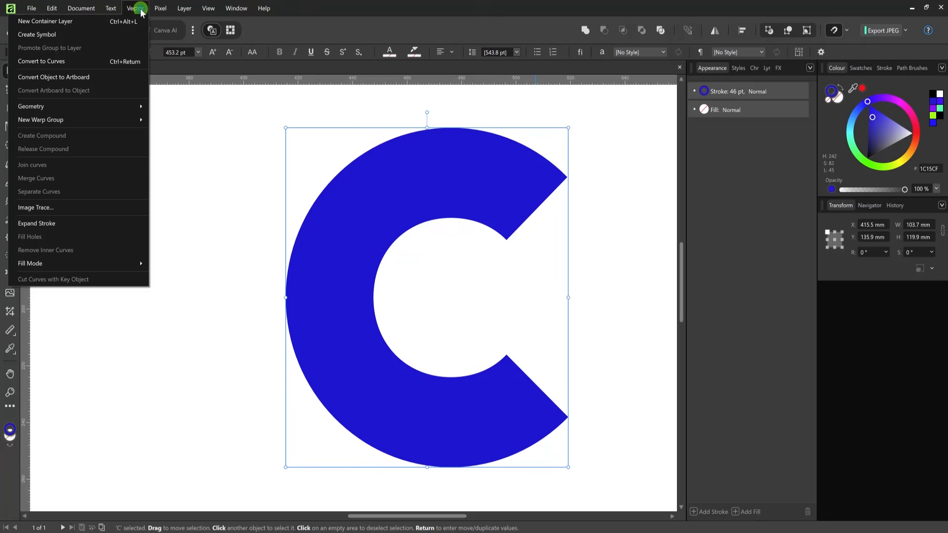
left_click(100, 62)
key("a")
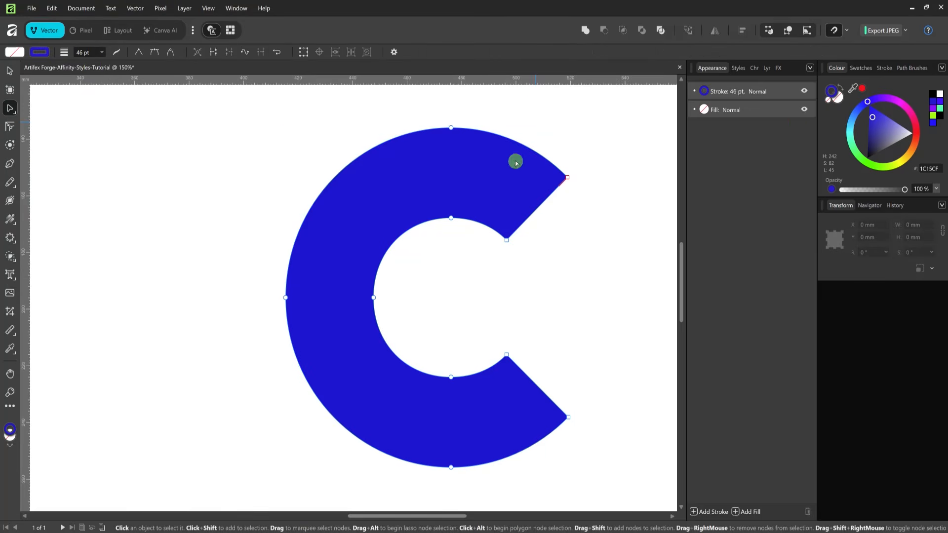
left_click(739, 67)
left_click(705, 127)
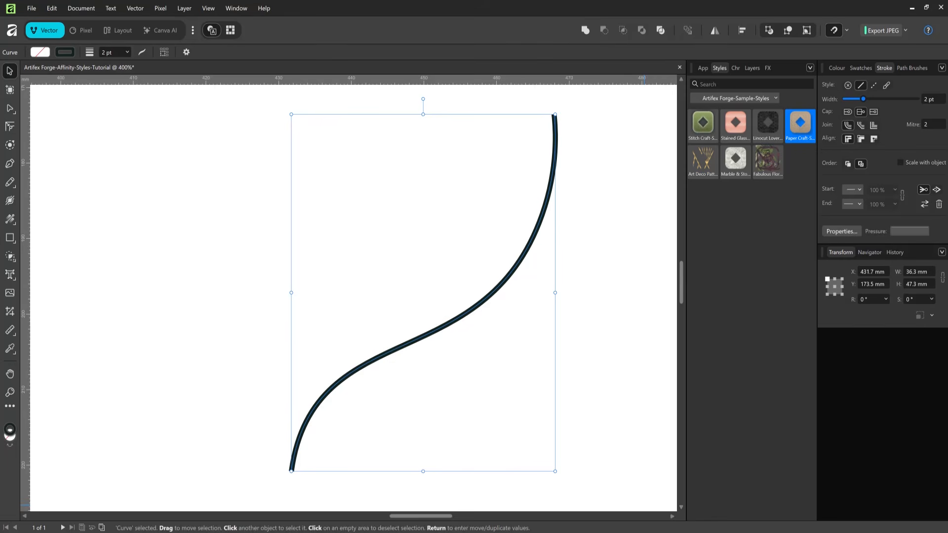
left_click(616, 272)
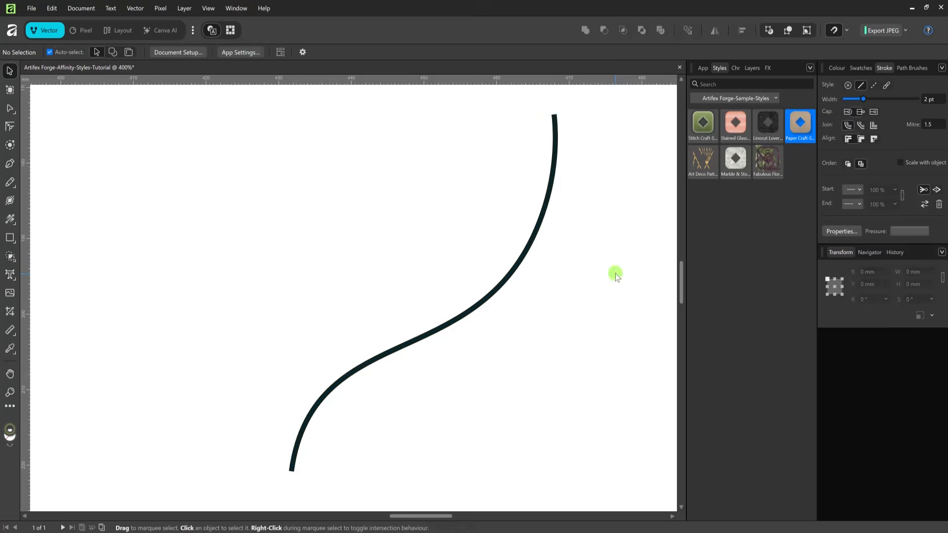
left_click(528, 255)
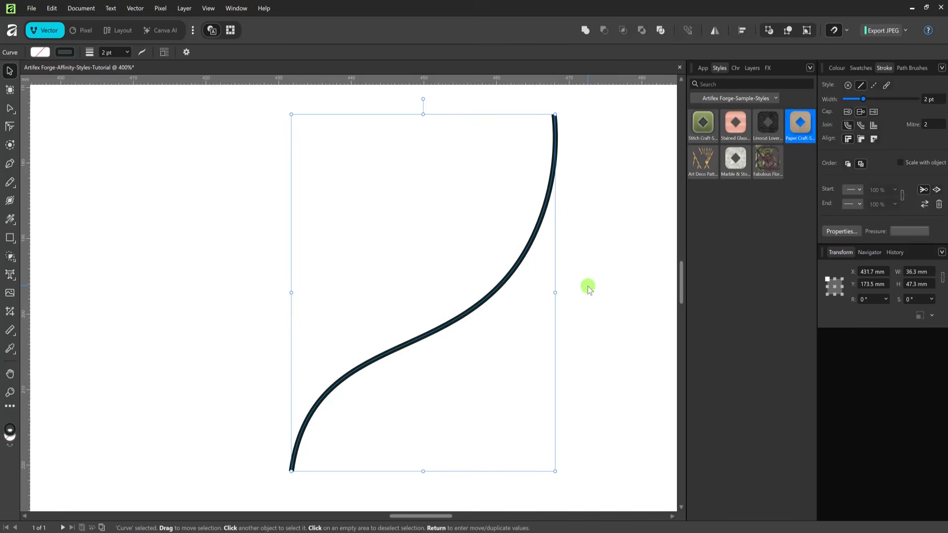
- Apply the floral sample style to the selected curve and toggle each leaf and stem stroke's visibility to inspect how the style is built
left_click(768, 160)
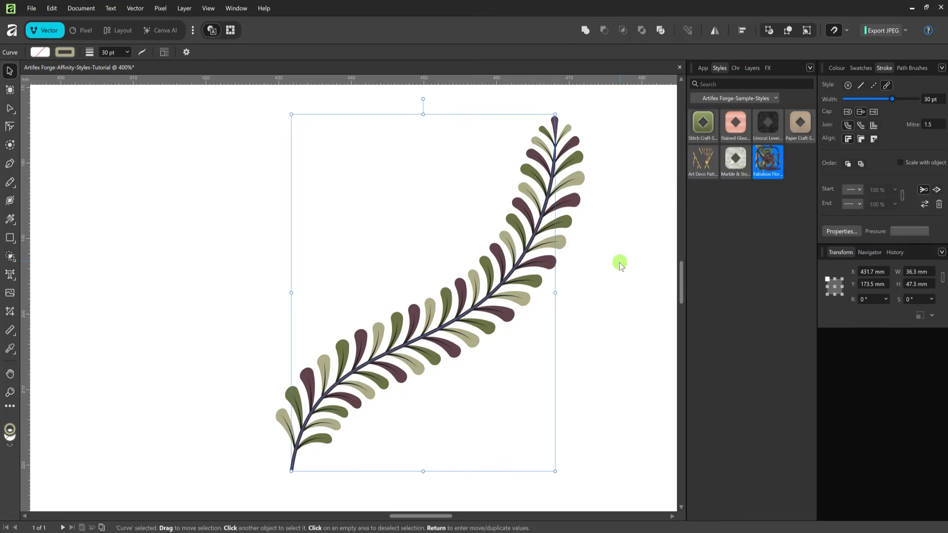
left_click(703, 68)
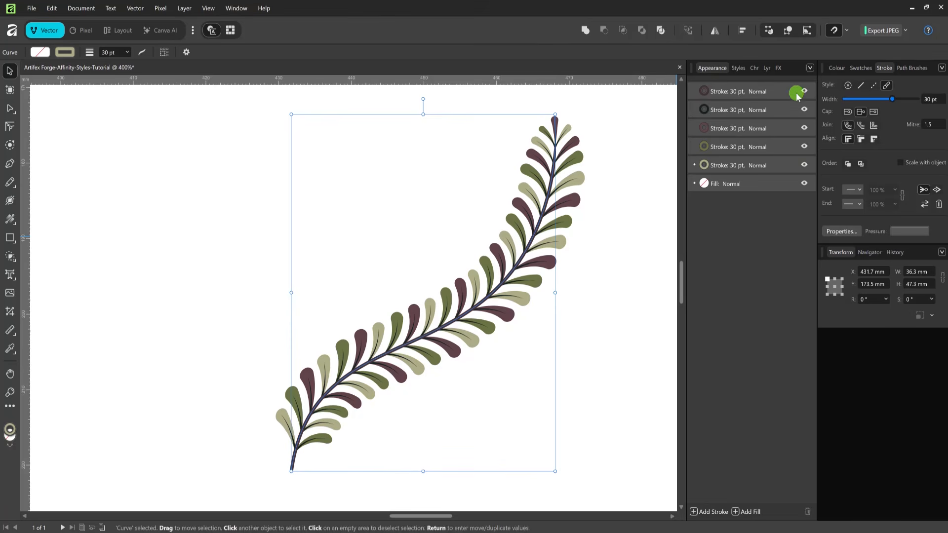
left_click(805, 165)
left_click(805, 166)
left_click(805, 146)
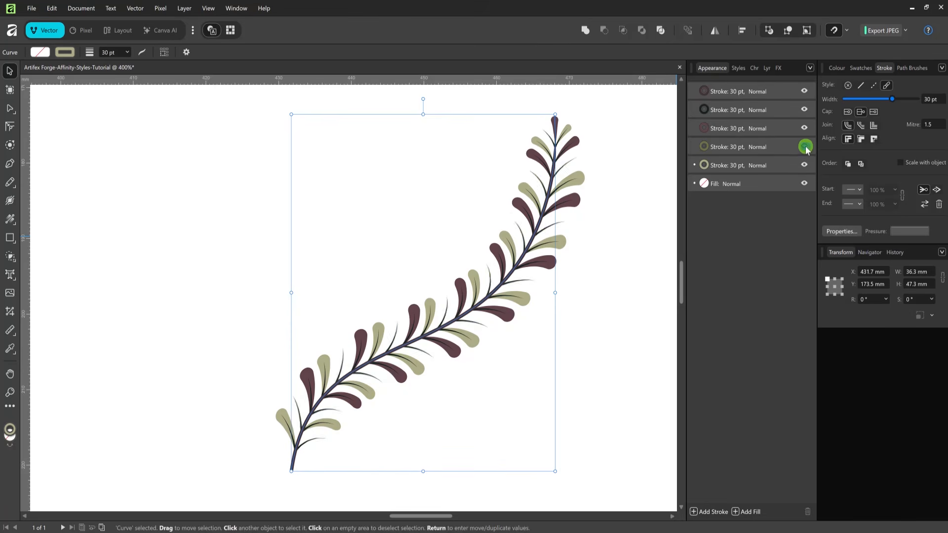
left_click(804, 128)
left_click(805, 129)
left_click(804, 110)
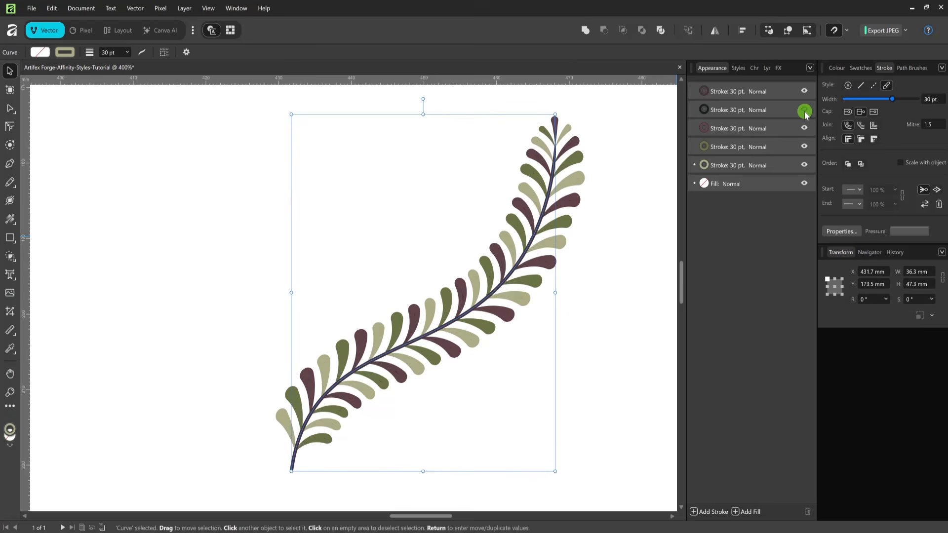
left_click(805, 110)
left_click(804, 91)
left_click(805, 92)
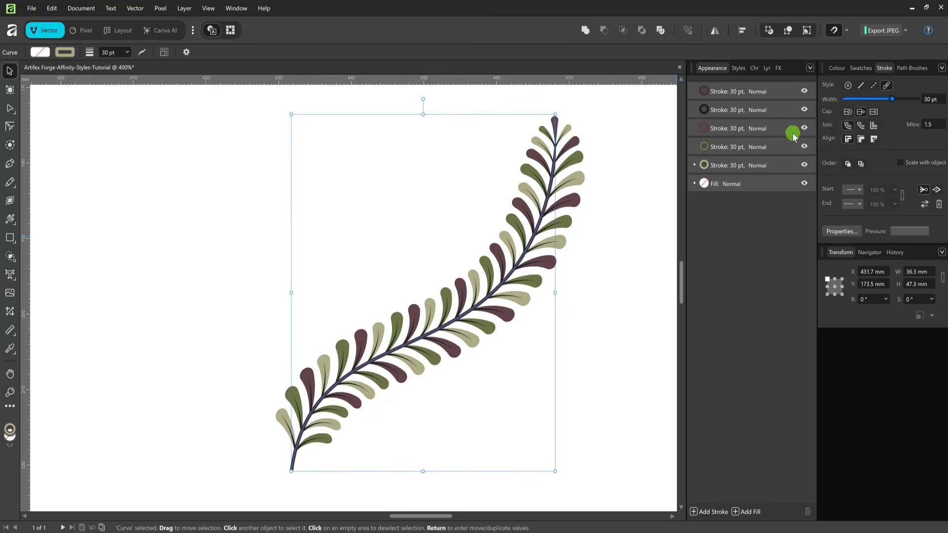
- Recolour the curve's olive leaf stroke to a cooler green and its maroon leaf stroke to CMYK 52, 89, 56, 38
left_click(745, 165)
left_click(705, 146)
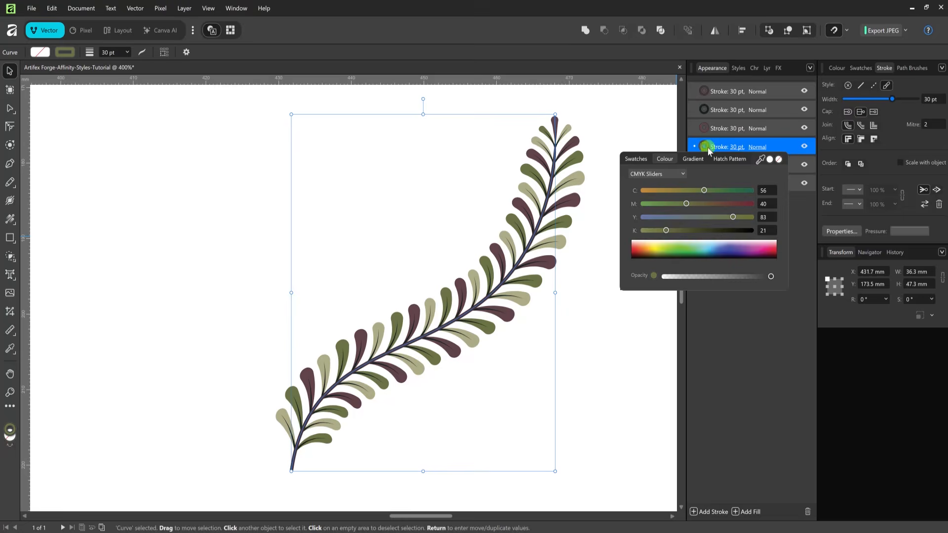
left_click_drag(705, 192, 741, 187)
left_click(766, 127)
left_click(714, 127)
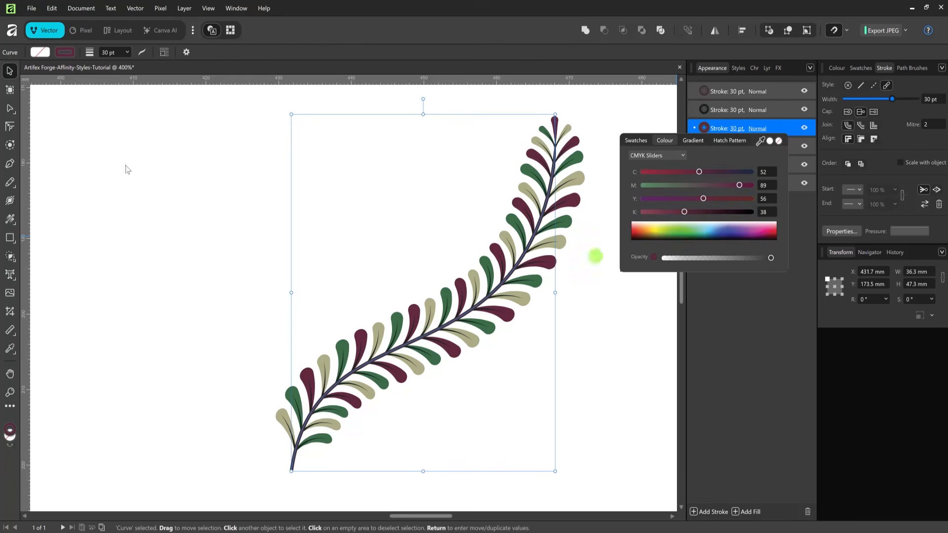
left_click(215, 268)
- Reshape the leafy curve by moving its lower end node to about X 422.2 mm, Y 214.1 mm and adjusting the middle node's handle
key("a")
left_click(504, 316)
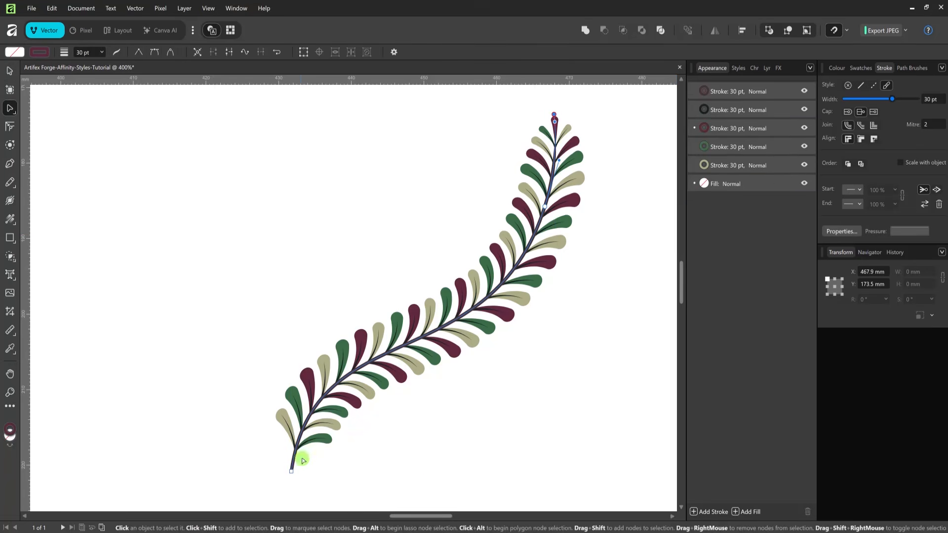
left_click_drag(292, 474, 223, 419)
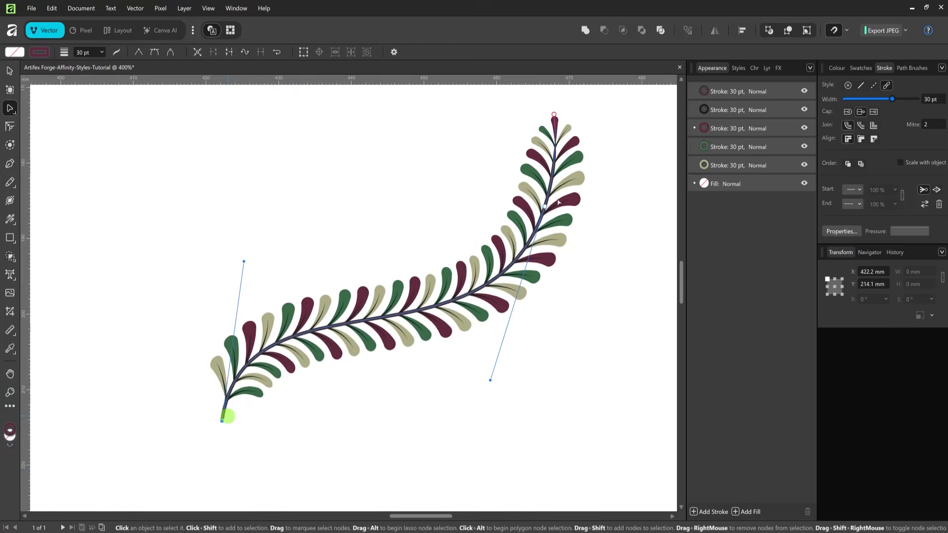
left_click_drag(491, 380, 440, 414)
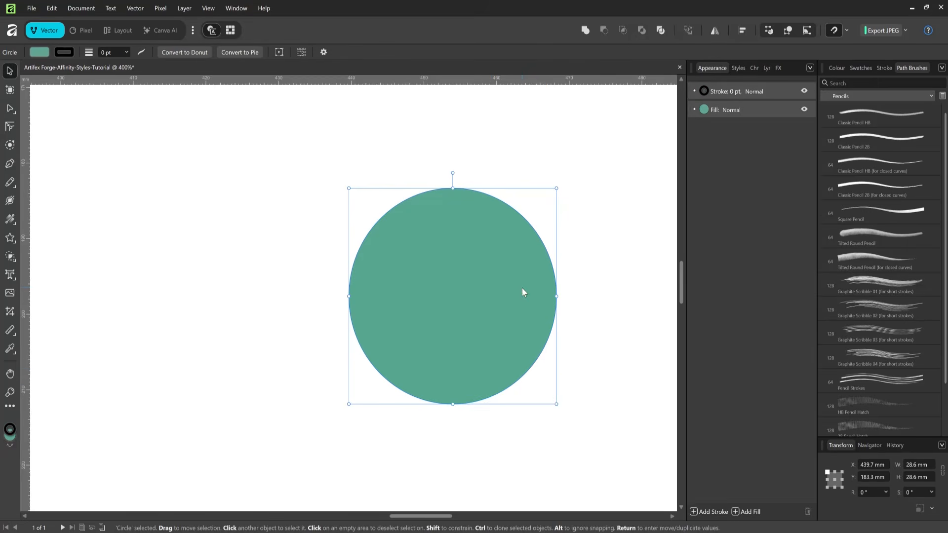
- Give the circle a stroke with the Classic Pencil 2B (for closed curves) brush, coloured the same teal as the fill and 42.4 pt wide
left_click(775, 92)
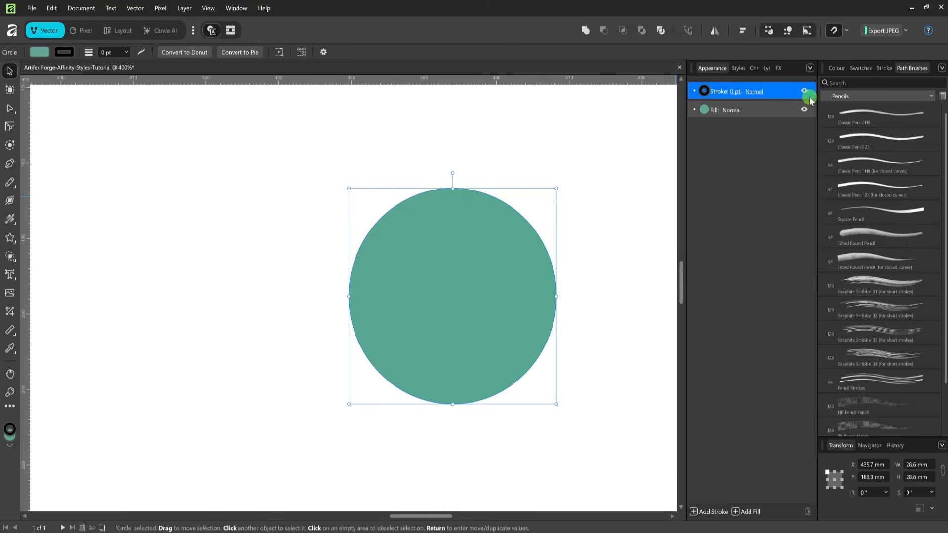
left_click(885, 188)
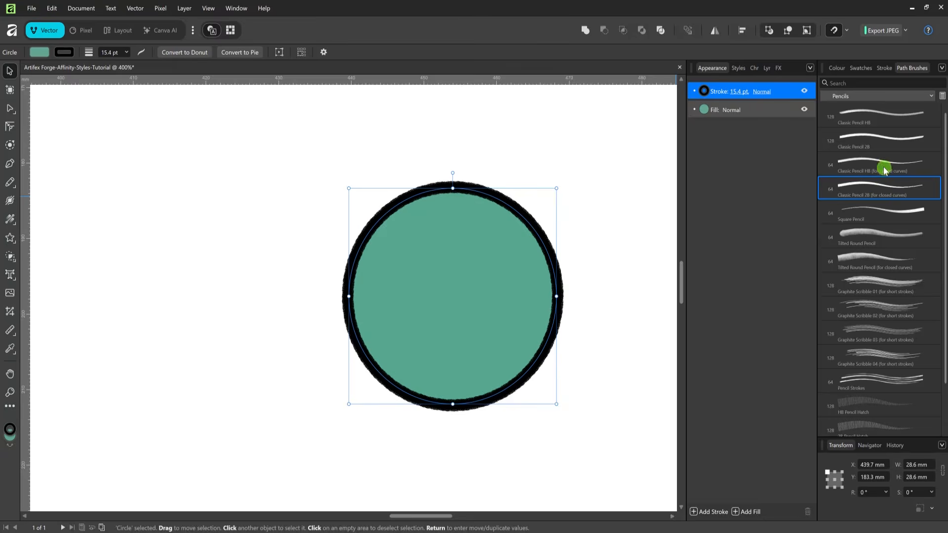
left_click(706, 91)
left_click(655, 122)
left_click(739, 92)
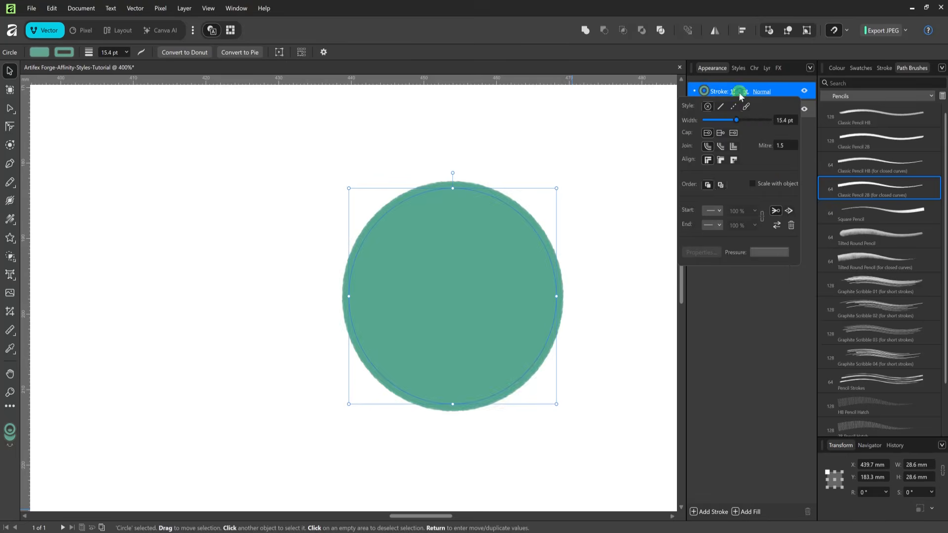
left_click_drag(735, 120, 757, 123)
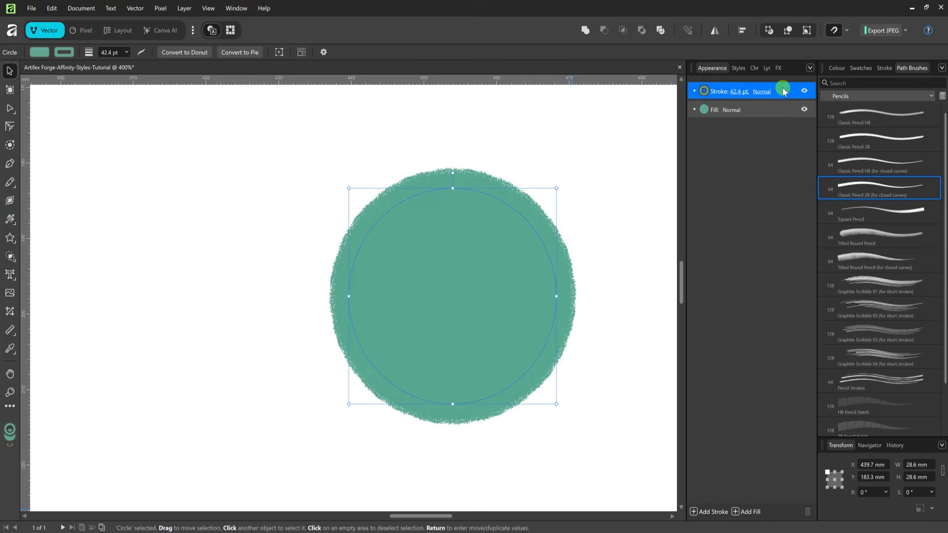
- Add a Gradient Overlay layer effect to the circle with a linear gradient at 90° and the Negation blend mode
left_click(767, 68)
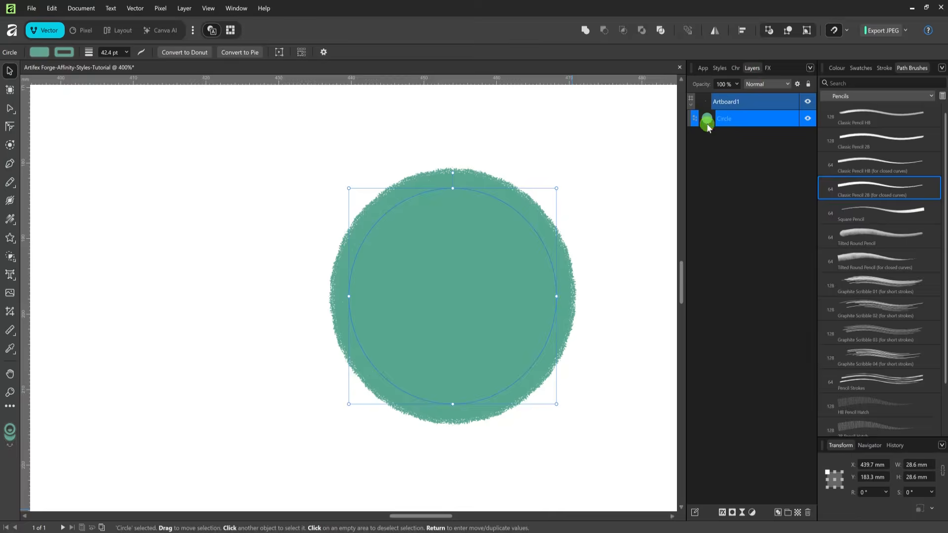
left_click(722, 512)
left_click(62, 201)
left_click(79, 204)
left_click_drag(226, 253, 214, 230)
left_click(255, 119)
left_click_drag(258, 131, 255, 224)
left_click(216, 278)
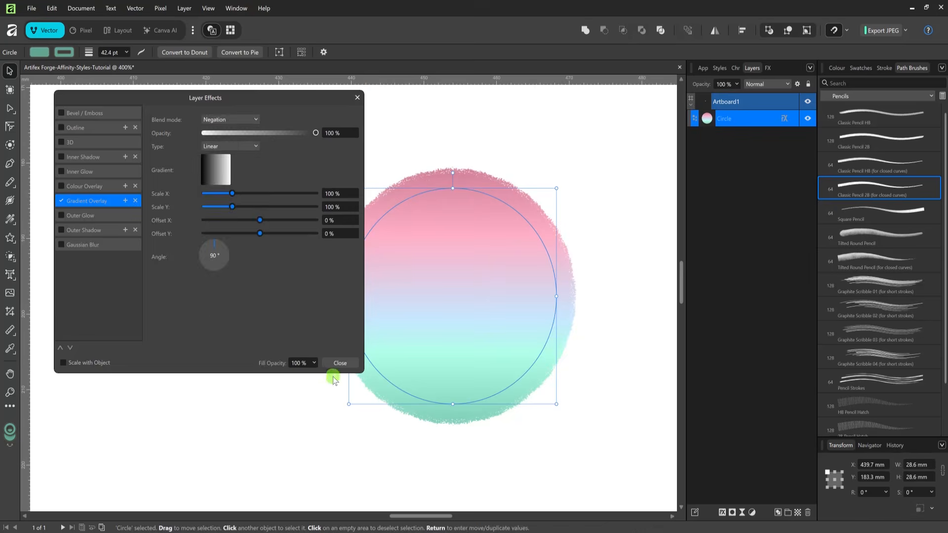
left_click(340, 363)
- Save the circle's appearance as a style in My New Styles and rename it "Brush Style"
left_click(720, 68)
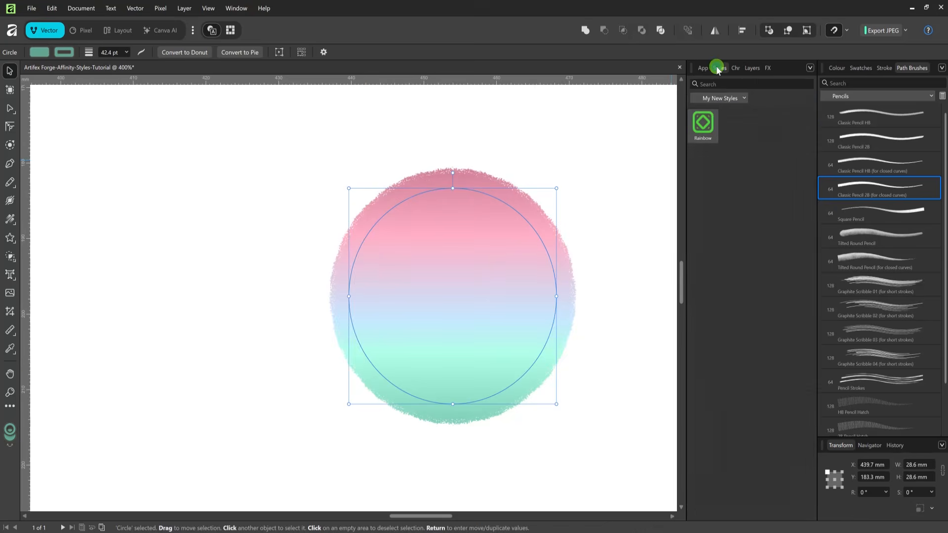
left_click(807, 70)
left_click(797, 191)
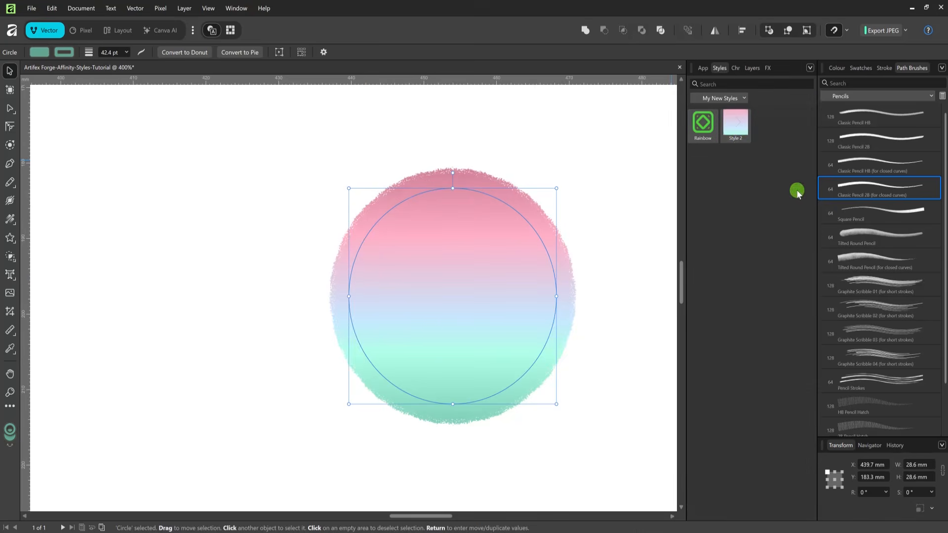
right_click(735, 126)
left_click(664, 121)
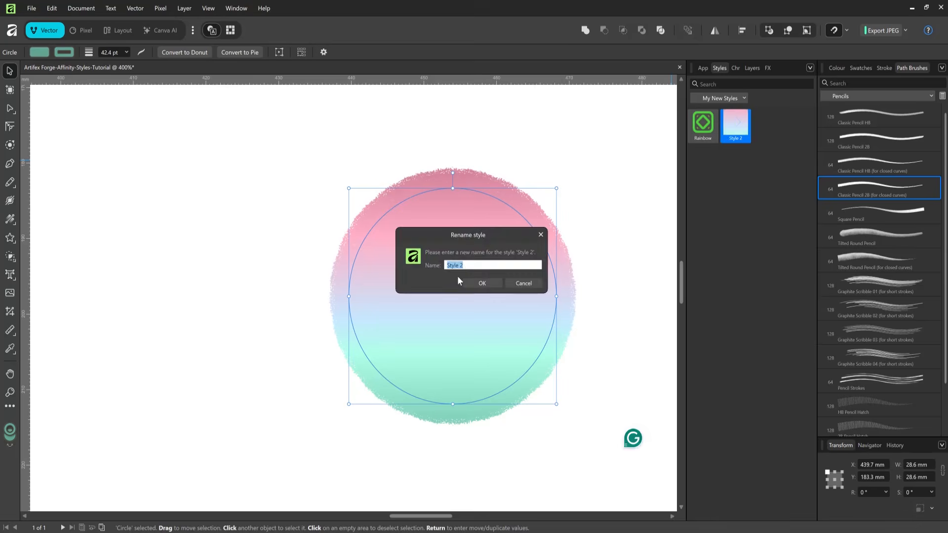
type("Brush Style")
left_click(458, 276)
- Draw a heart about 28.1 × 24.7 mm beside the circle and apply Brush Style to it
left_click(11, 238)
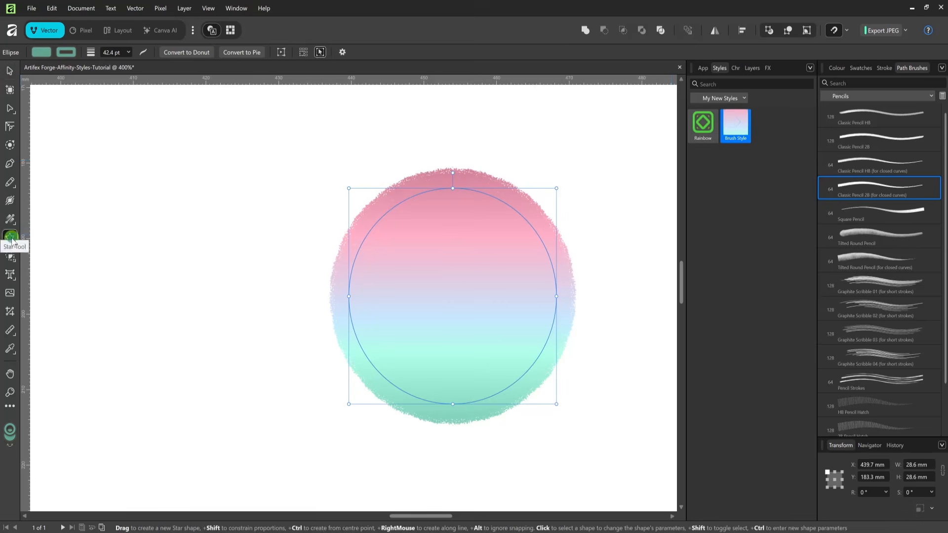
left_click(14, 242)
left_click(59, 483)
left_click_drag(104, 212, 303, 394)
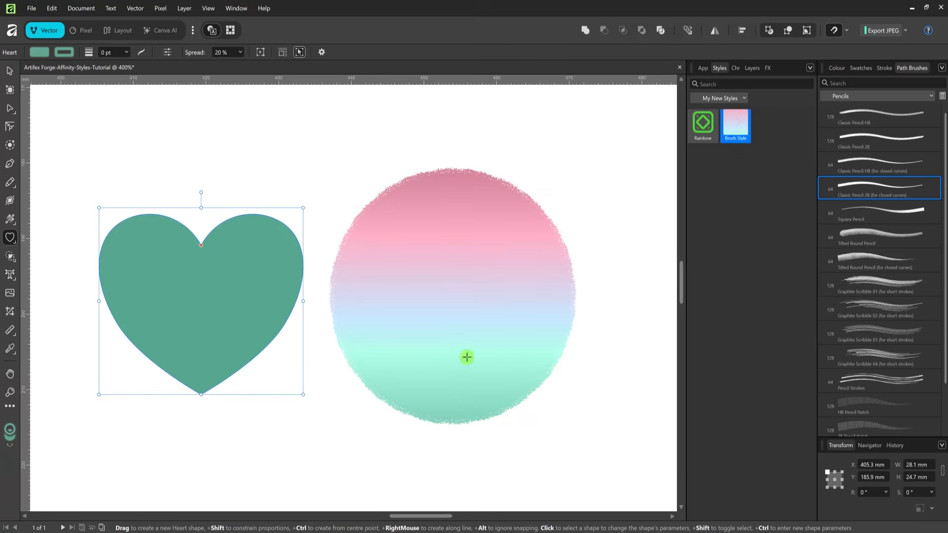
left_click(738, 128)
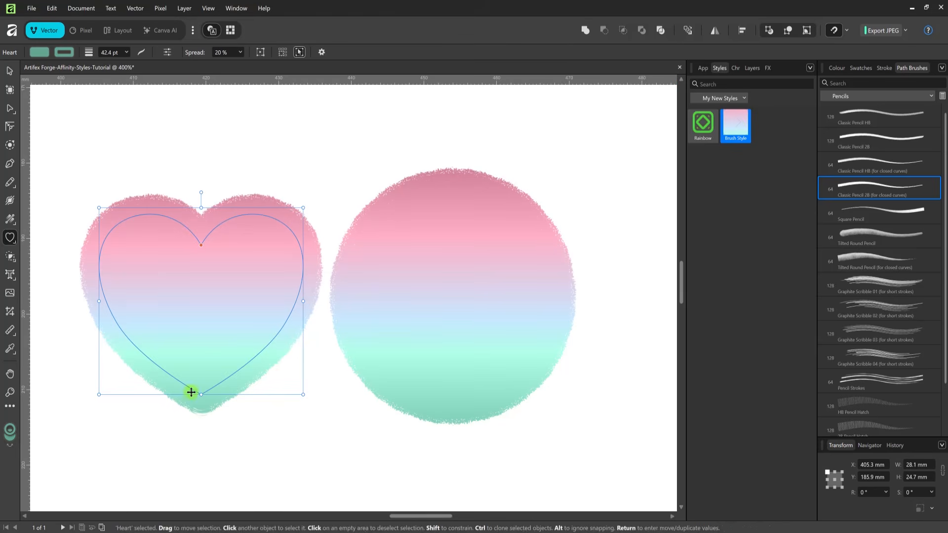
- Round the heart's bottom point with the Corner tool
left_click(9, 126)
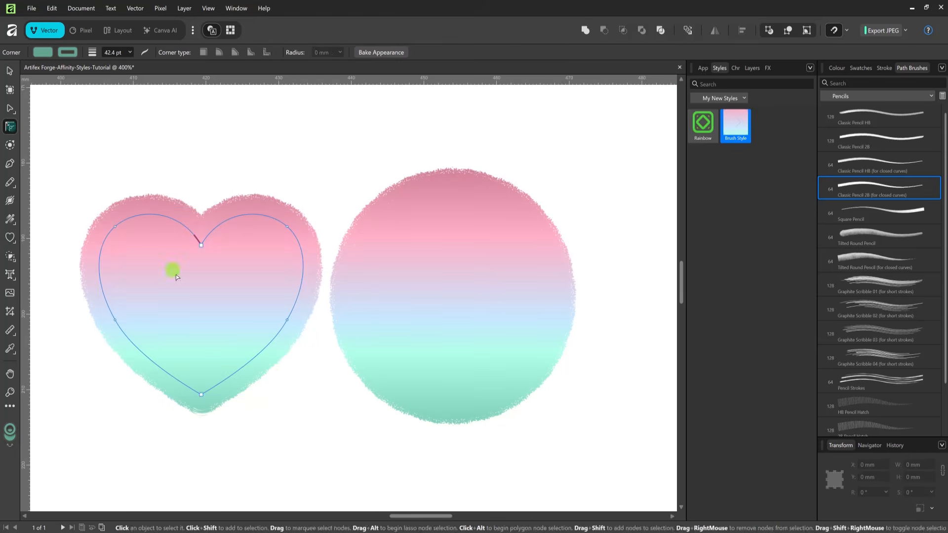
left_click(201, 393)
key("a")
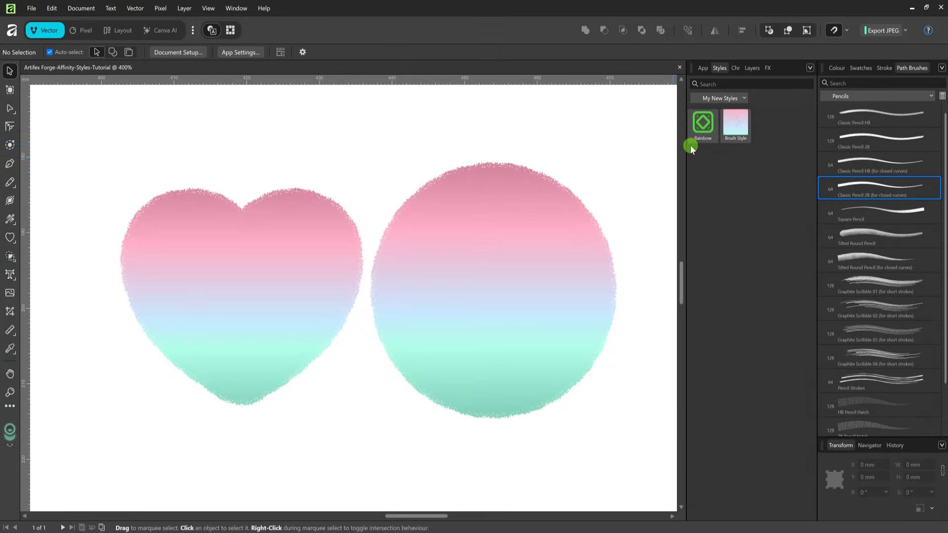
left_click(811, 68)
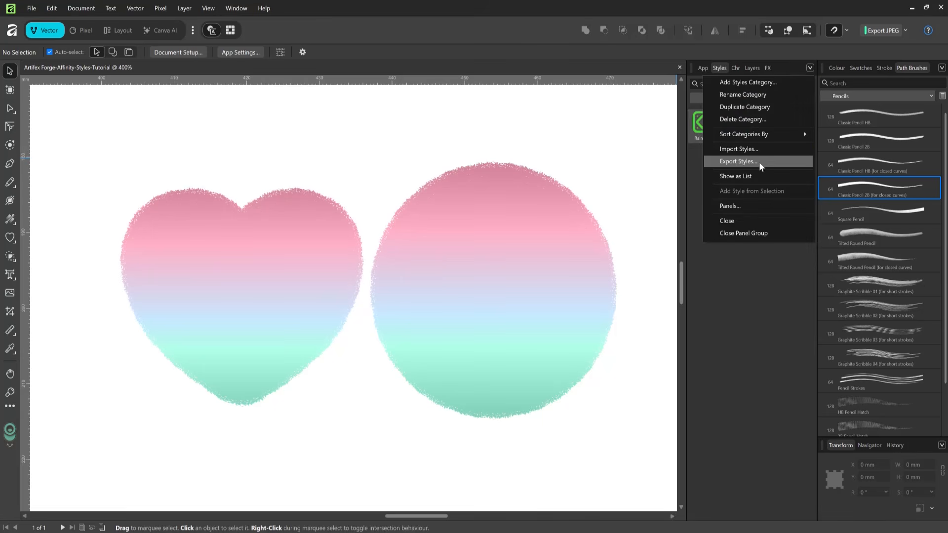
left_click(742, 162)
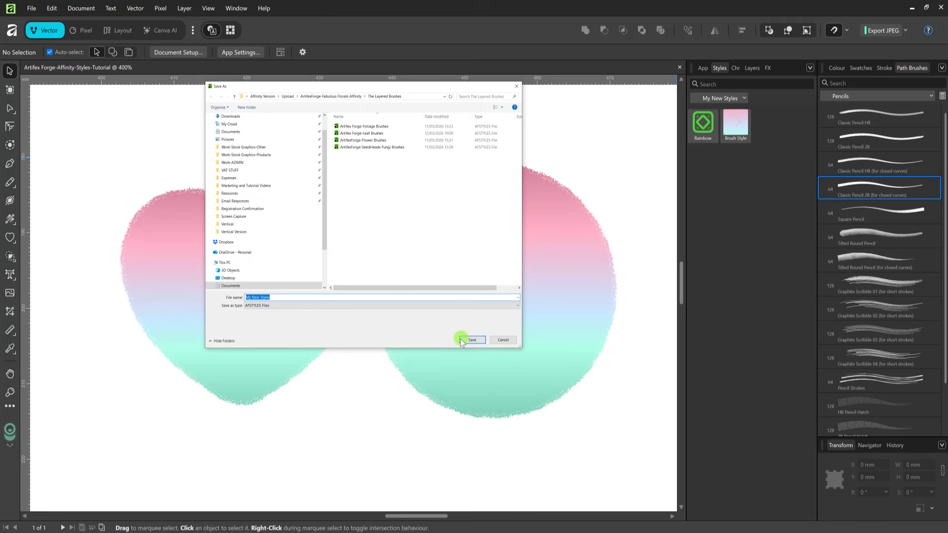
left_click(503, 341)
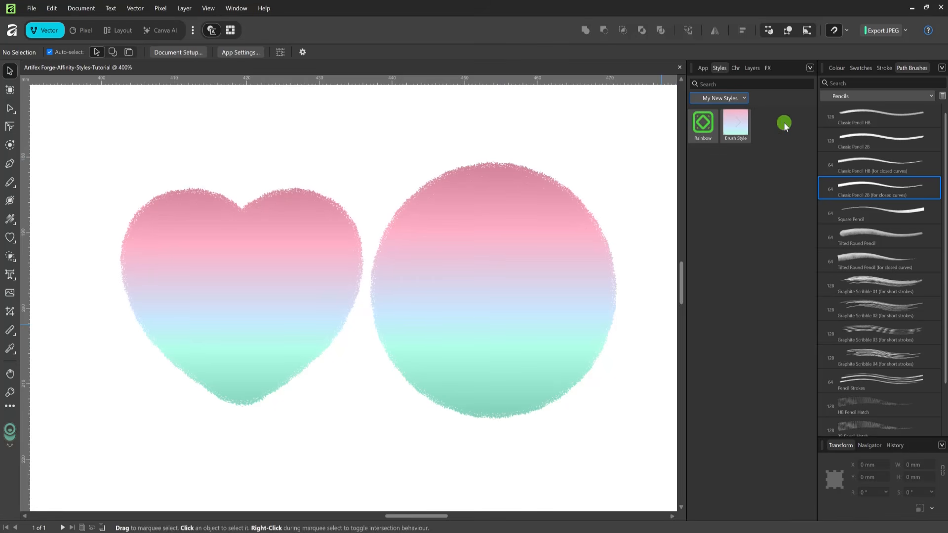
- Import the ArtifexForge-Flower Brushes styles file as a style category
left_click(811, 70)
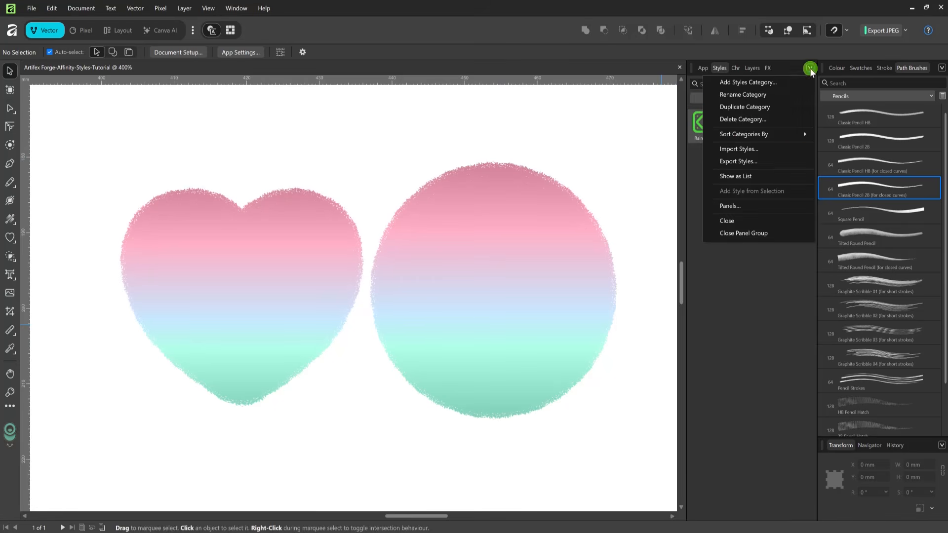
left_click(780, 151)
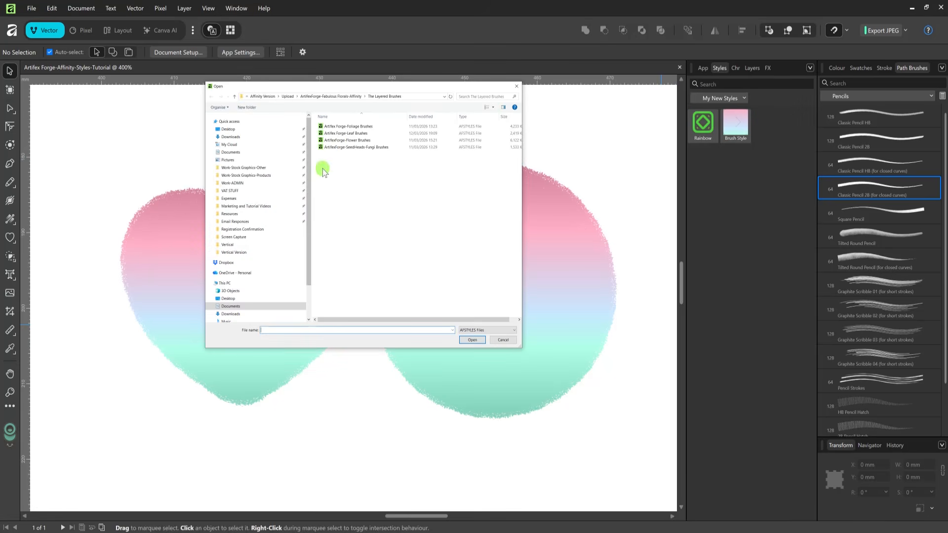
left_click(356, 140)
double_click(355, 134)
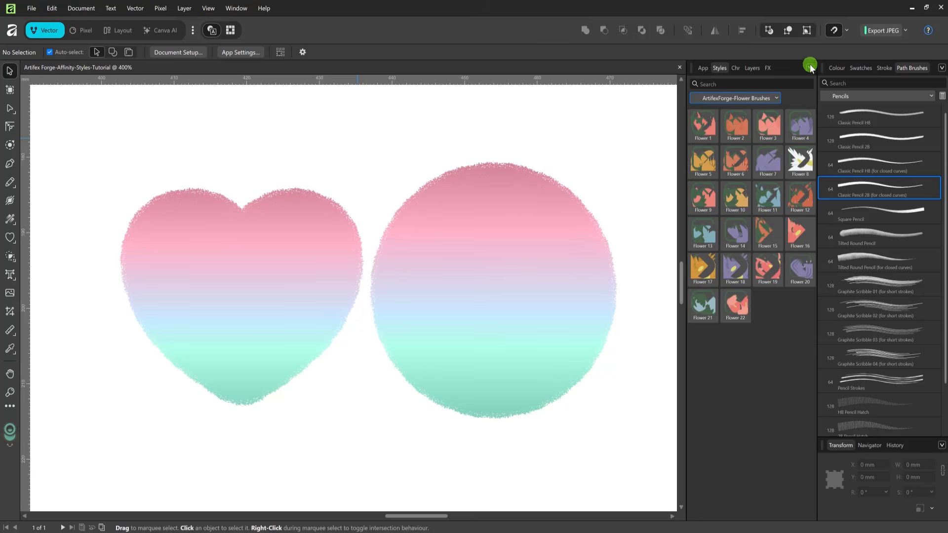
- Delete the ArtifexForge-Flower Brushes style category
left_click(811, 67)
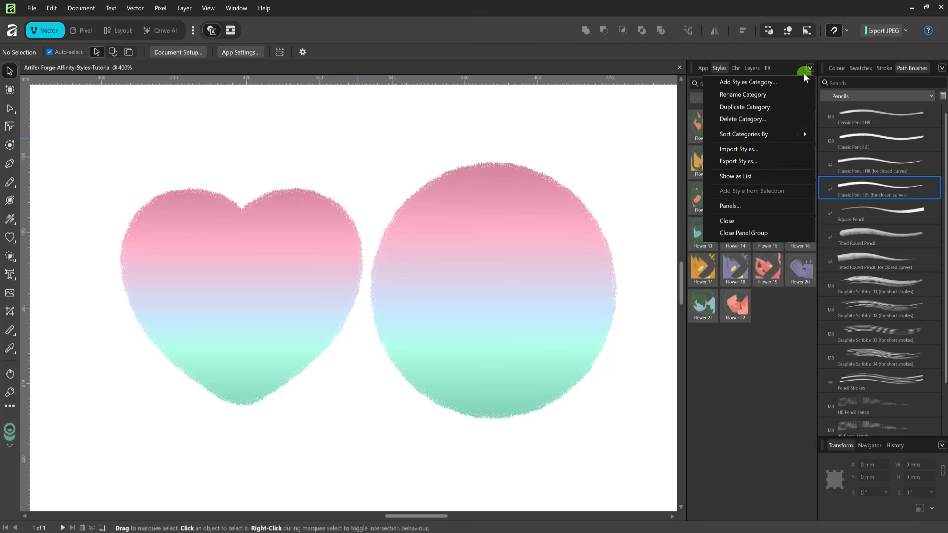
left_click(743, 119)
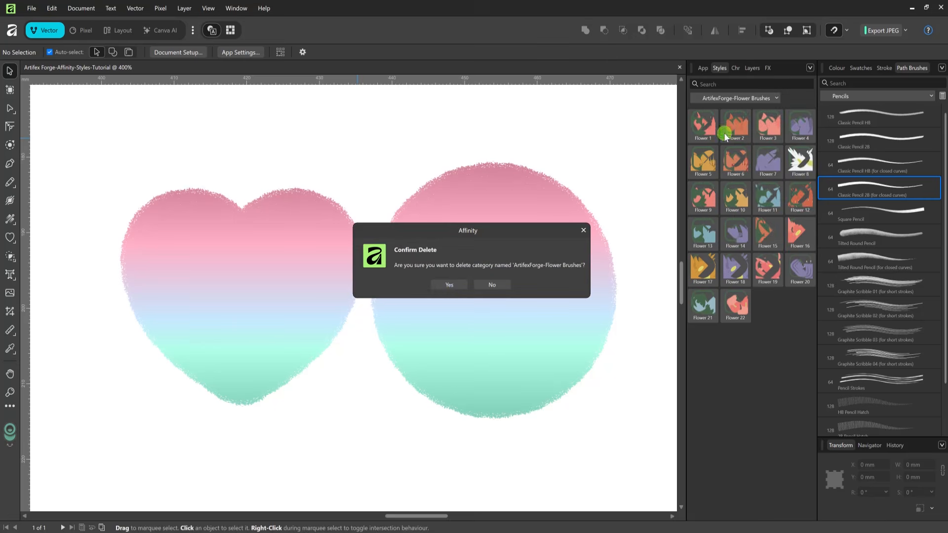
left_click(454, 288)
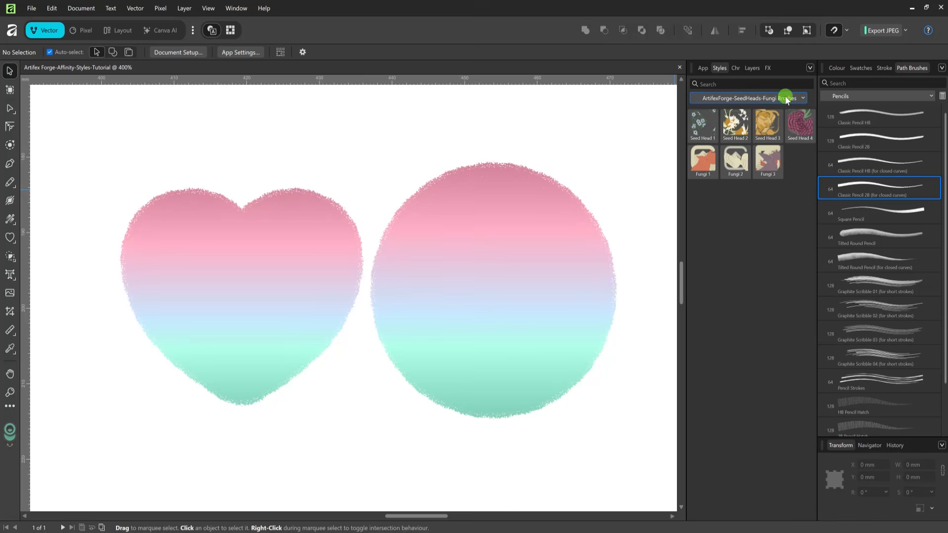
- Check the options for sorting the style categories and show the styles as a list
left_click(811, 68)
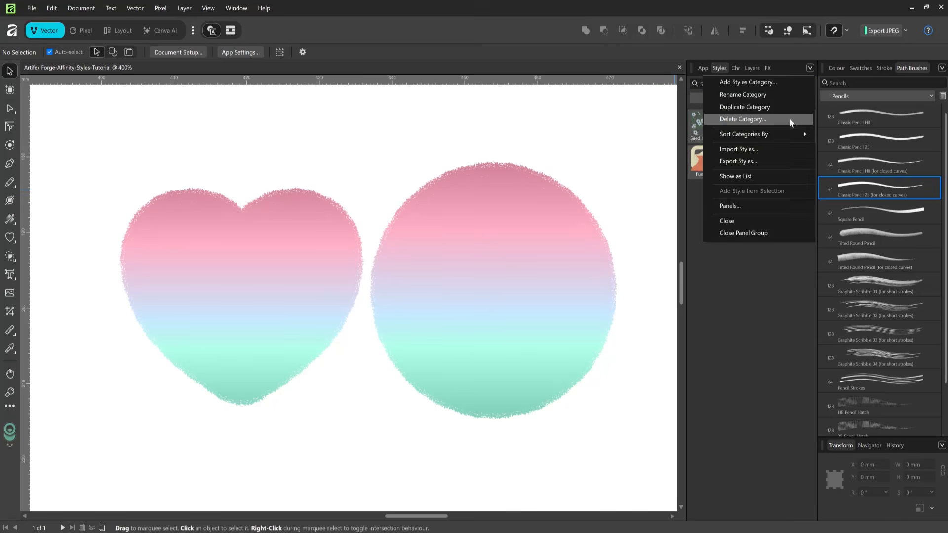
mouse_move(748, 136)
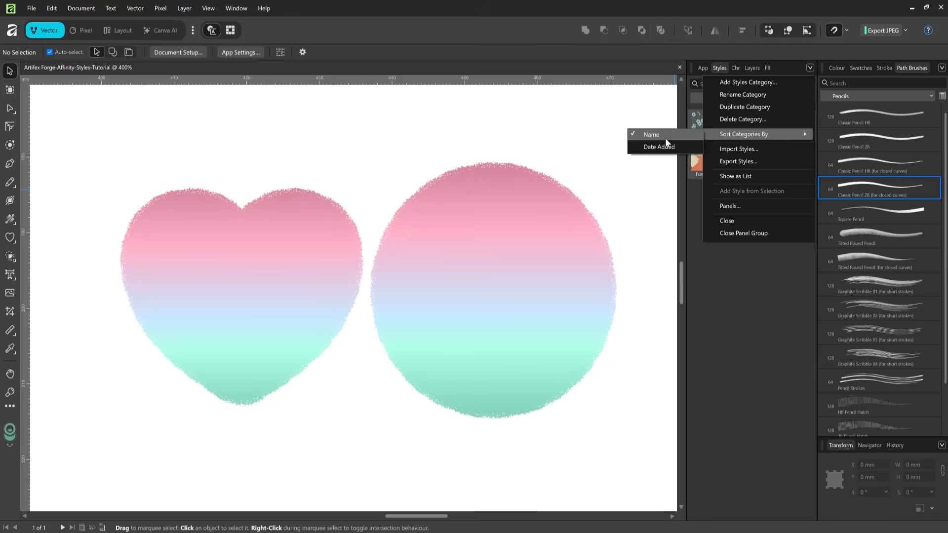
left_click(756, 176)
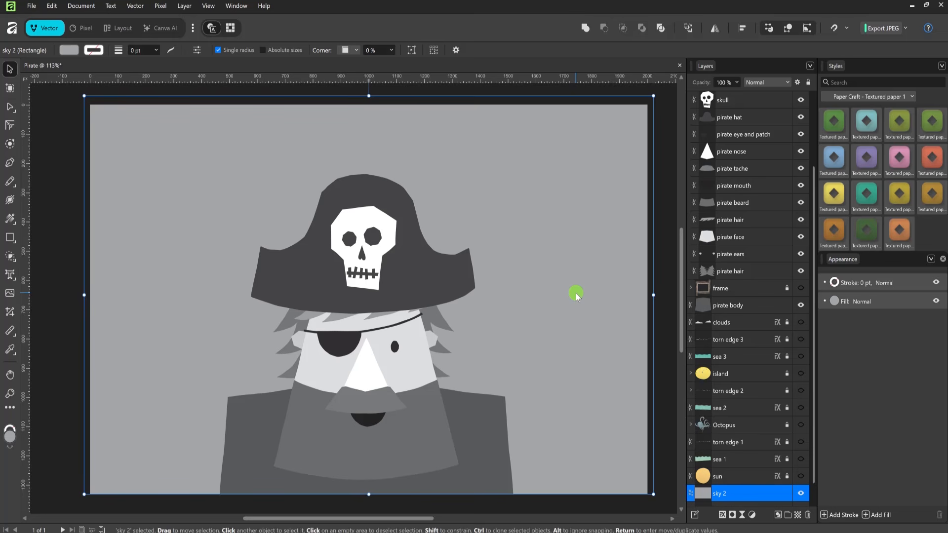
- Apply the teal Paper Craft - Textured paper 1 style to sky 2 and reposition and enlarge its texture with the Fill tool
left_click(866, 121)
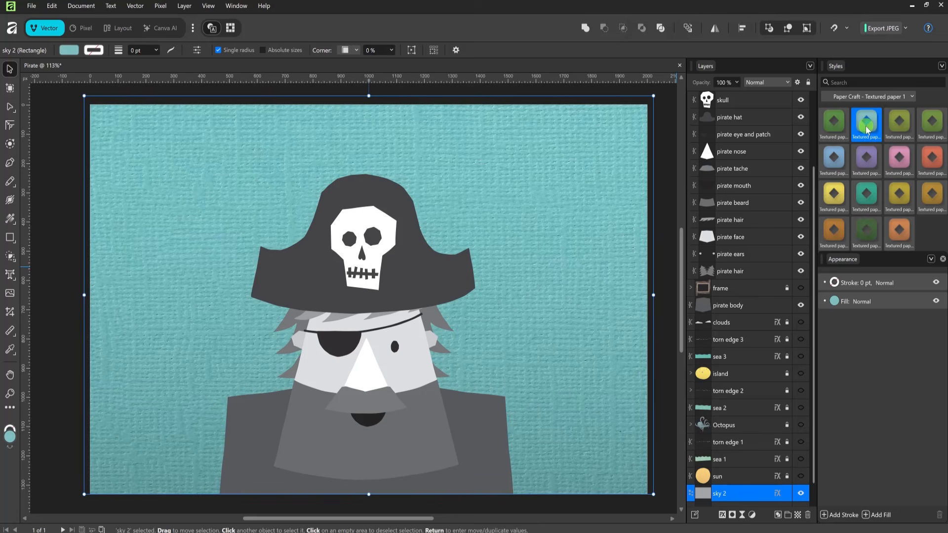
left_click(9, 219)
left_click_drag(368, 291, 598, 454)
double_click(116, 454)
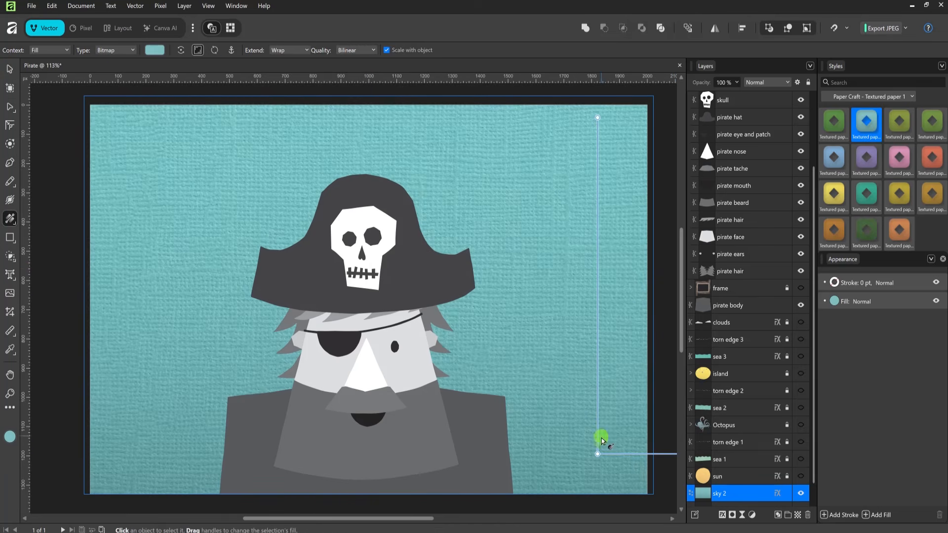
left_click_drag(599, 119, 599, 102)
left_click_drag(598, 452, 566, 508)
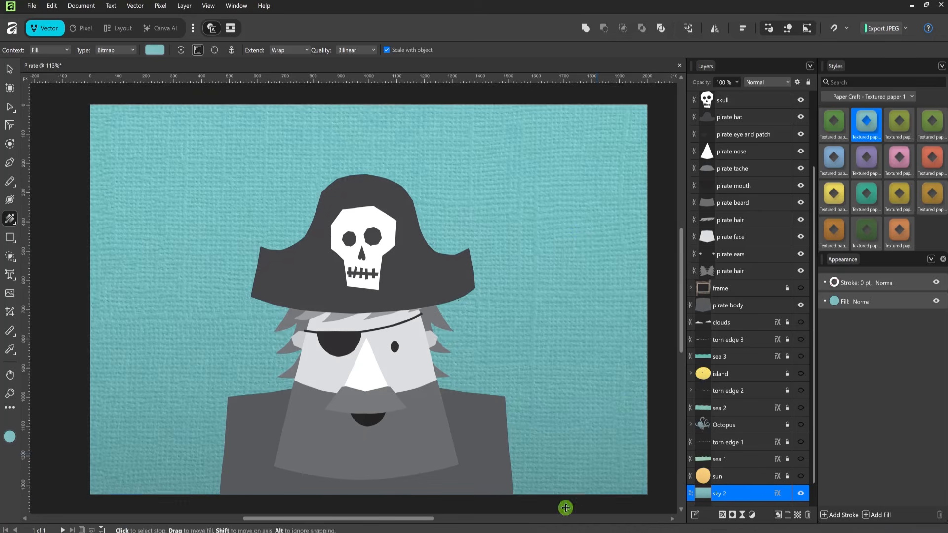
left_click_drag(566, 156, 566, 115)
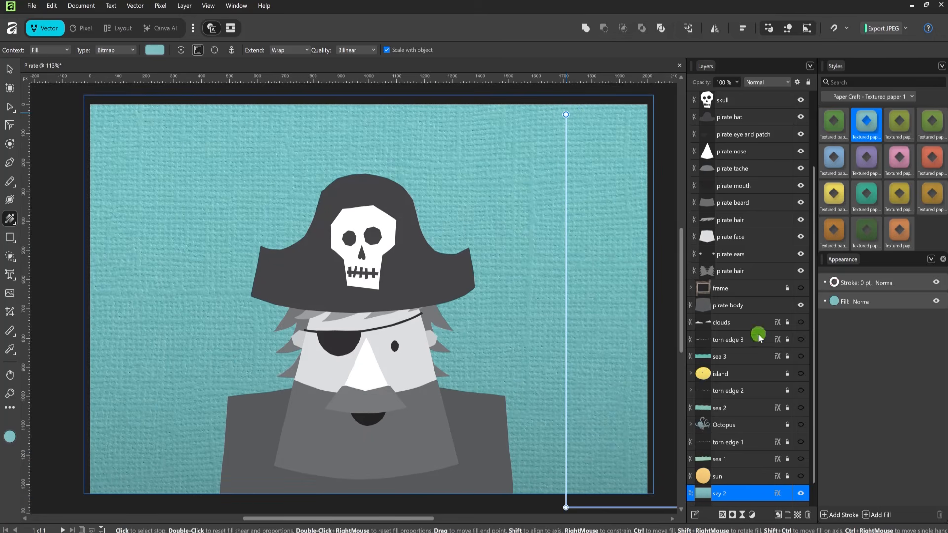
- Apply the pink Paper Craft - Textured Paper 2 style to the pirate body and enlarge its texture fill
left_click(747, 306)
left_click(910, 96)
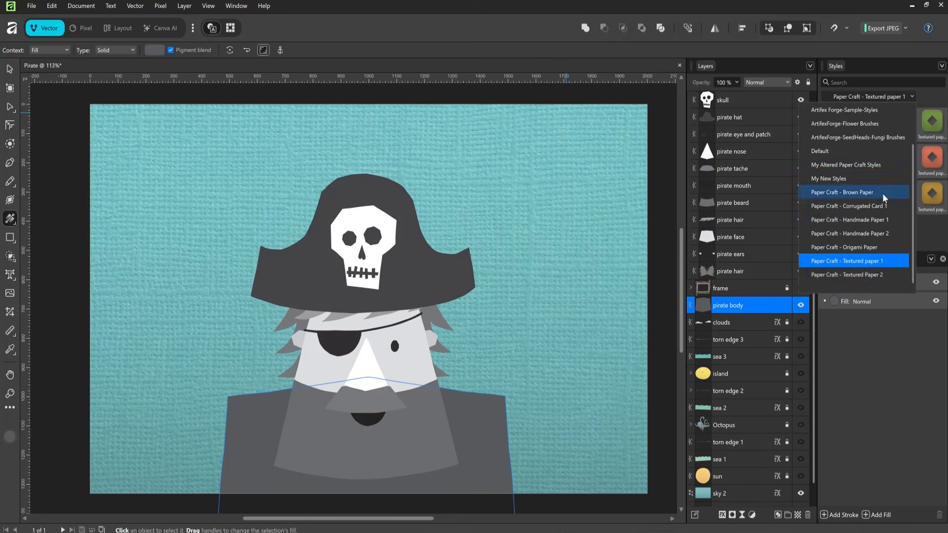
left_click(875, 275)
left_click(834, 121)
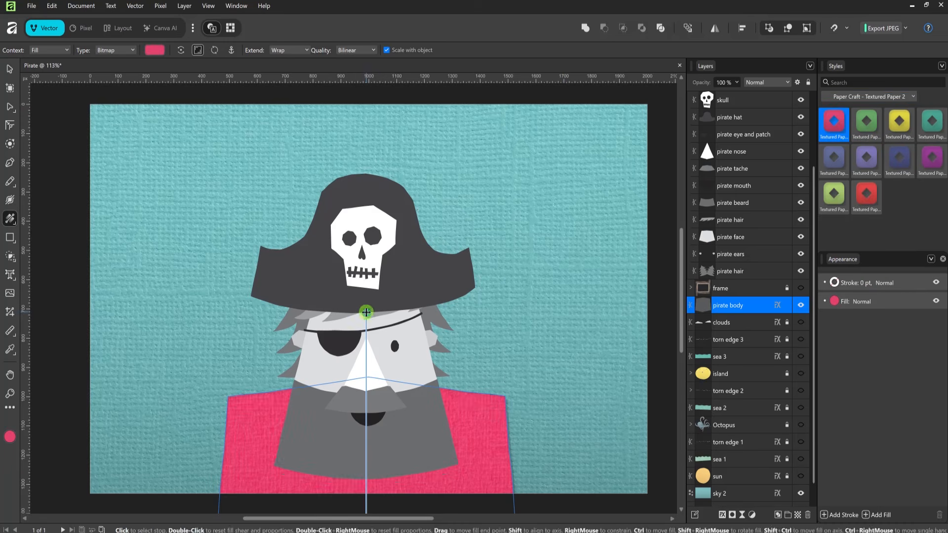
left_click_drag(366, 286, 363, 209)
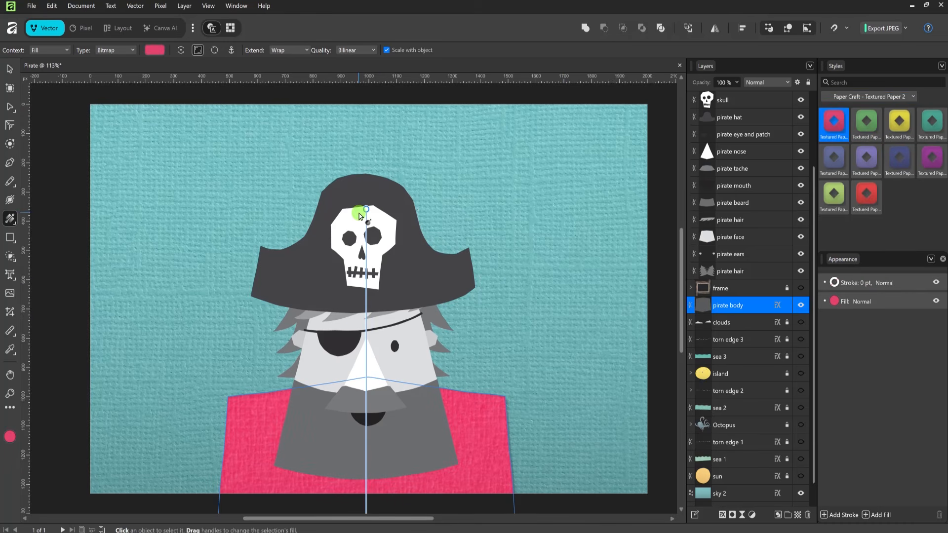
- Apply the Corrugated 1 1 style from Paper Craft - Corrugated Card 1 to the pirate beard and narrow its corrugation
left_click(754, 203)
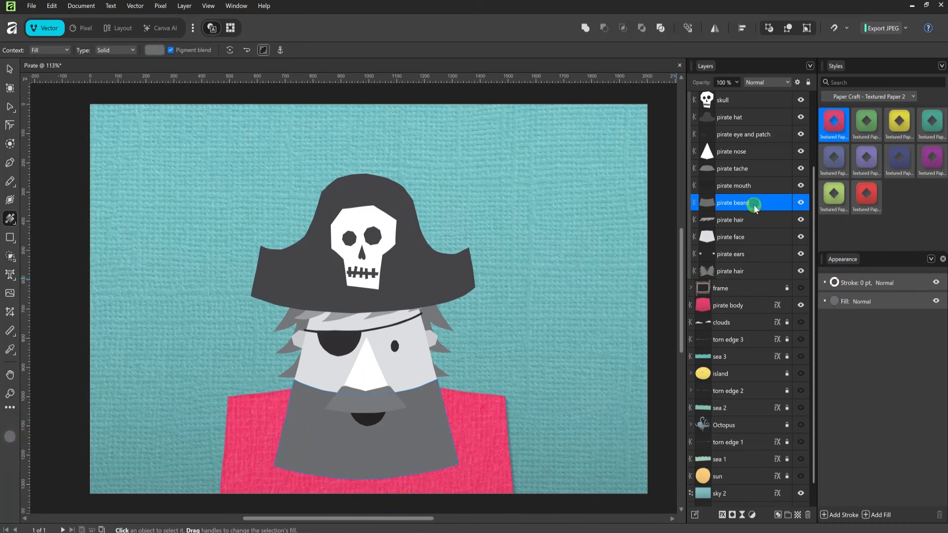
left_click(909, 99)
left_click(869, 206)
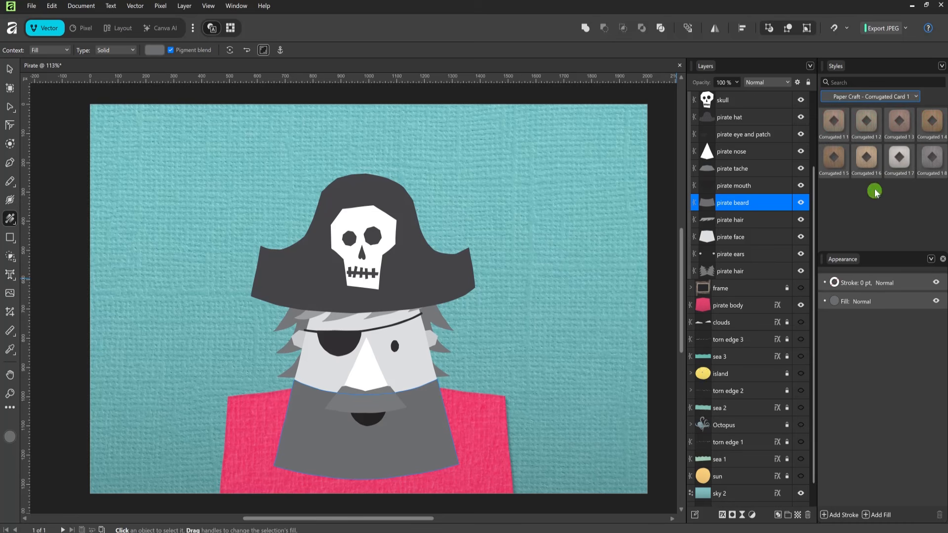
left_click(838, 126)
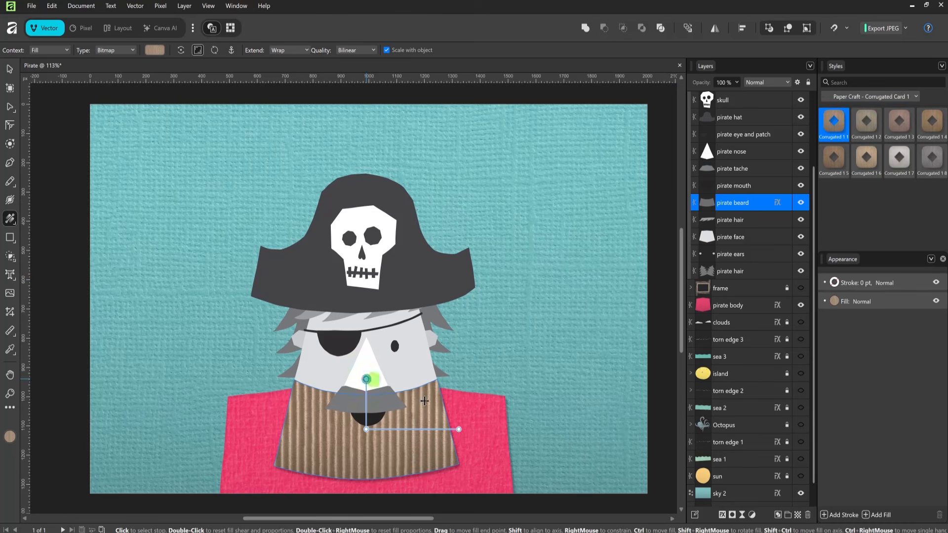
left_click_drag(459, 429, 433, 430)
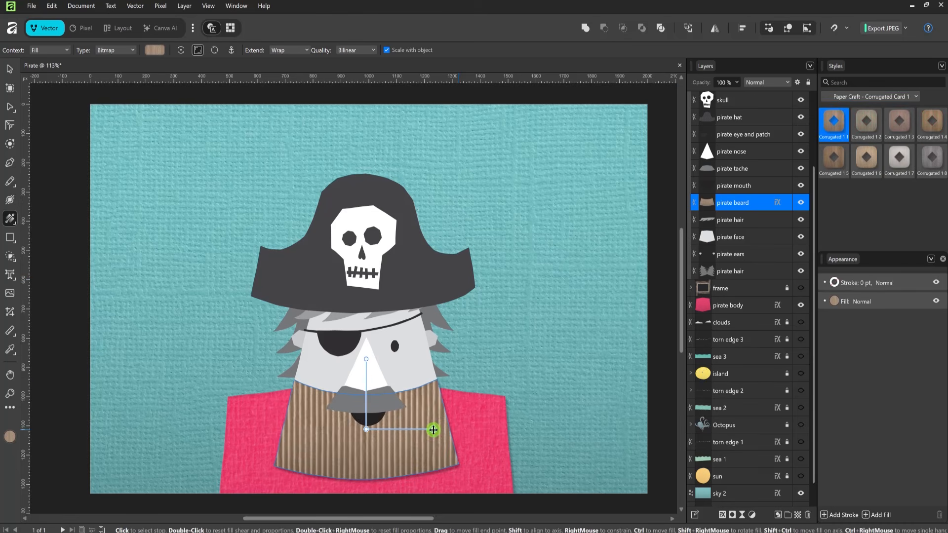
- Apply the Corrugated 1 1 style to the pirate tache and both pirate hair layers together
left_click(756, 169)
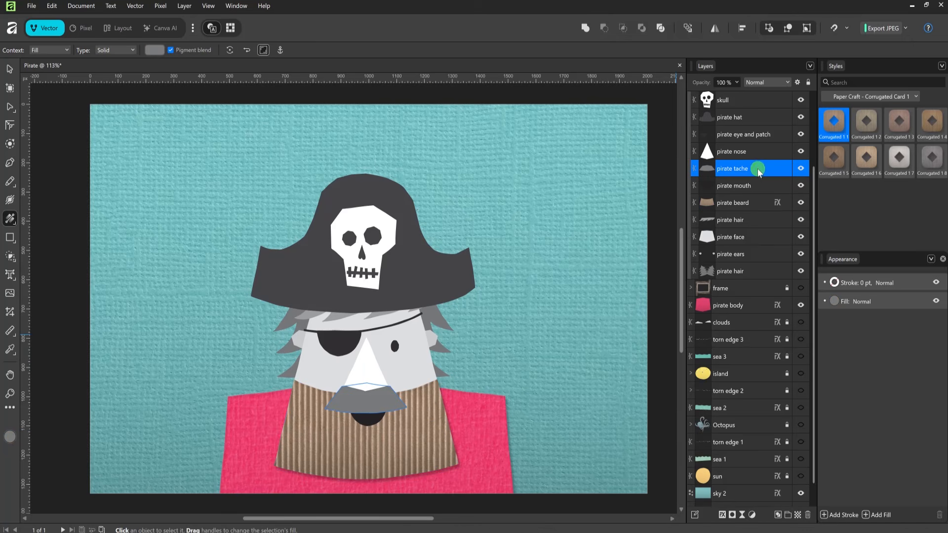
left_click(749, 223, "ctrl")
left_click(744, 272, "ctrl")
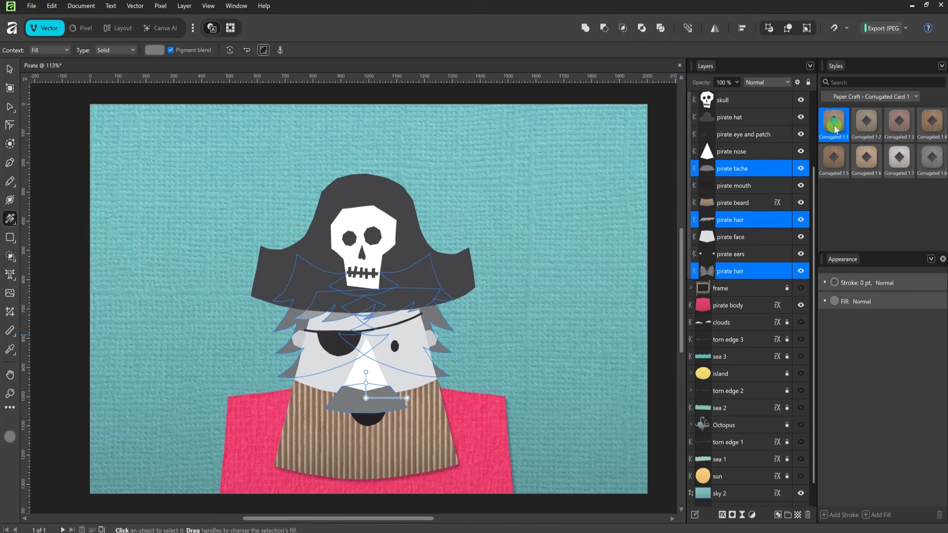
left_click(834, 128)
- Adjust the scale of the corrugated texture fill on the pirate tache and on the front pirate hair
left_click(784, 167)
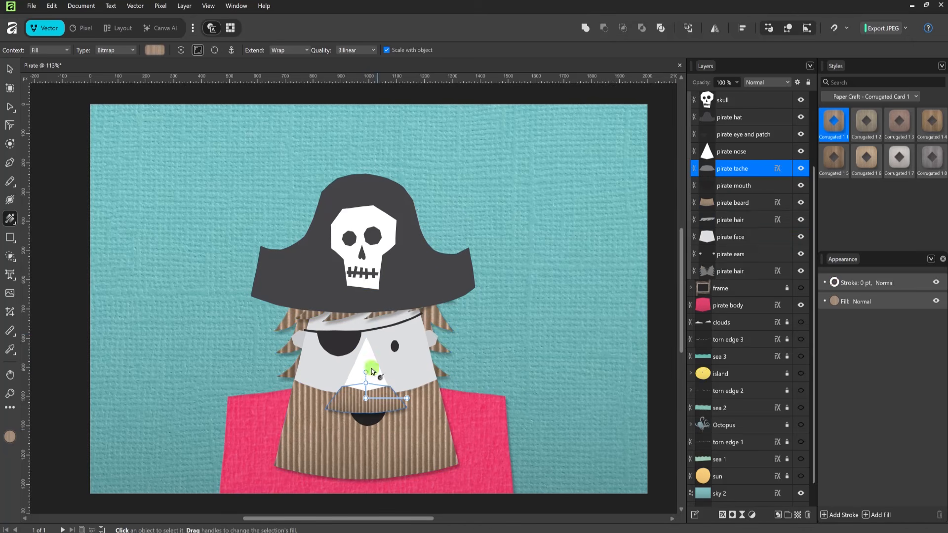
left_click_drag(409, 397, 424, 399)
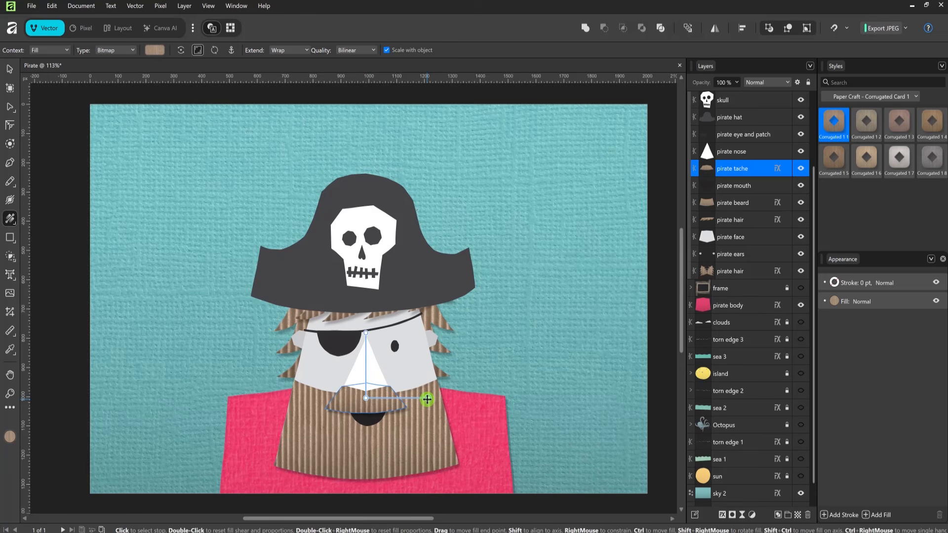
left_click(740, 220)
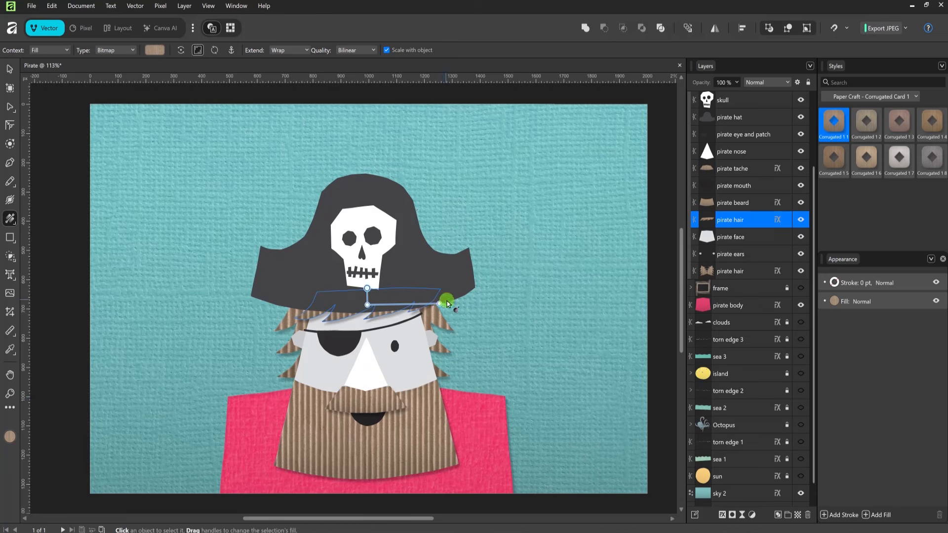
double_click(440, 304)
left_click_drag(437, 304, 420, 315)
left_click(445, 316)
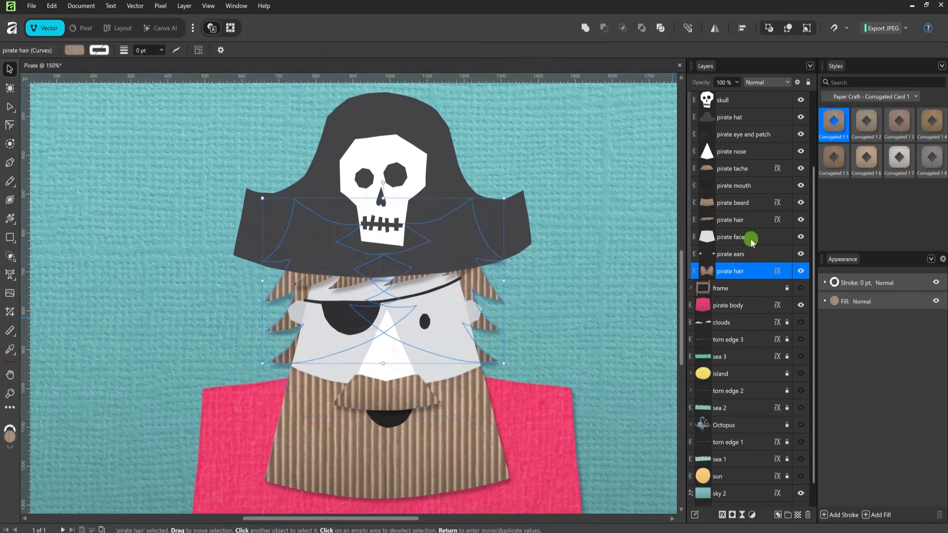
- Apply the cream Paper Craft - Handmade Paper 1 style to the pirate face and ears and reposition its texture fill
left_click(750, 238)
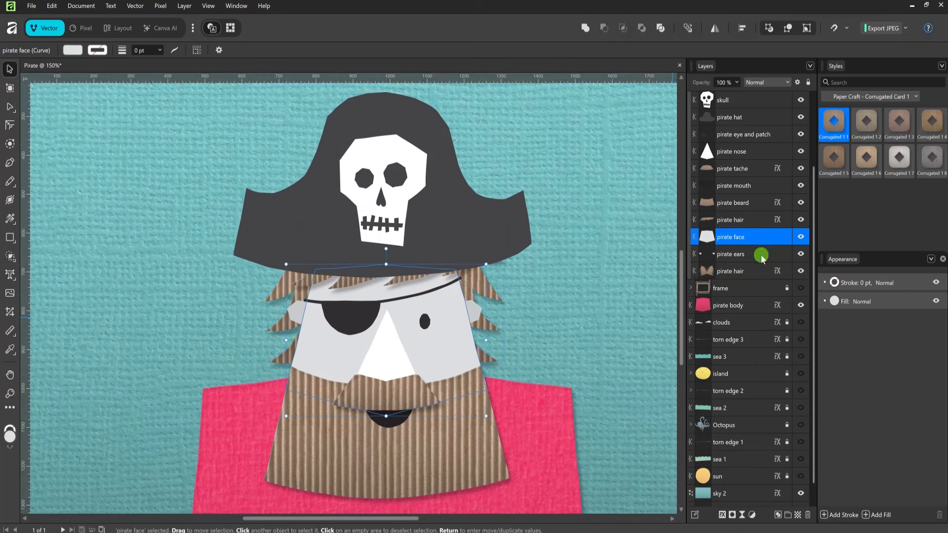
left_click(757, 253, "shift")
left_click(916, 97)
left_click(881, 221)
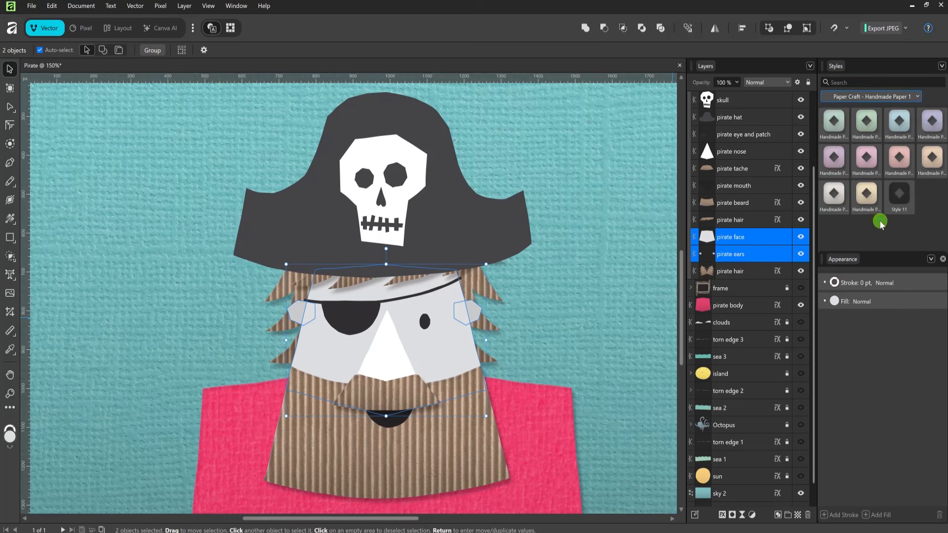
left_click(835, 195)
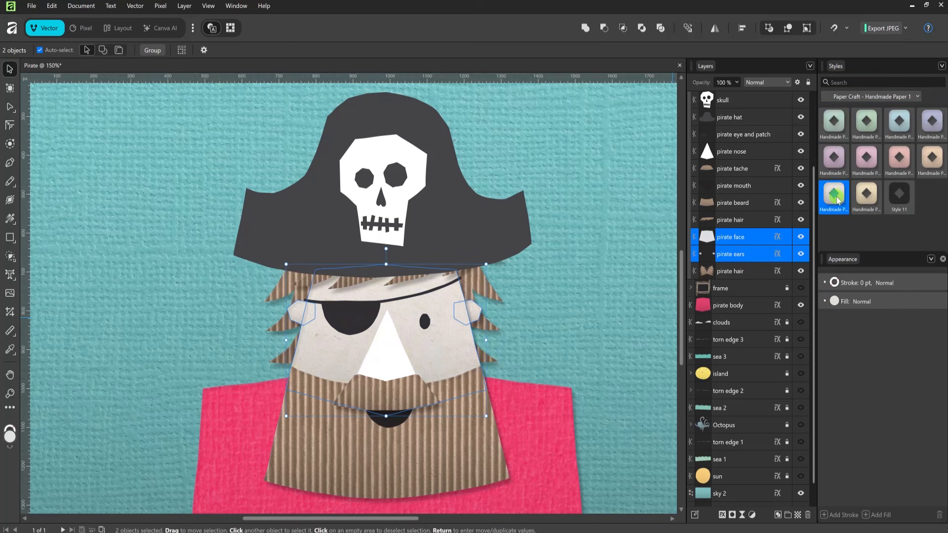
left_click(868, 200)
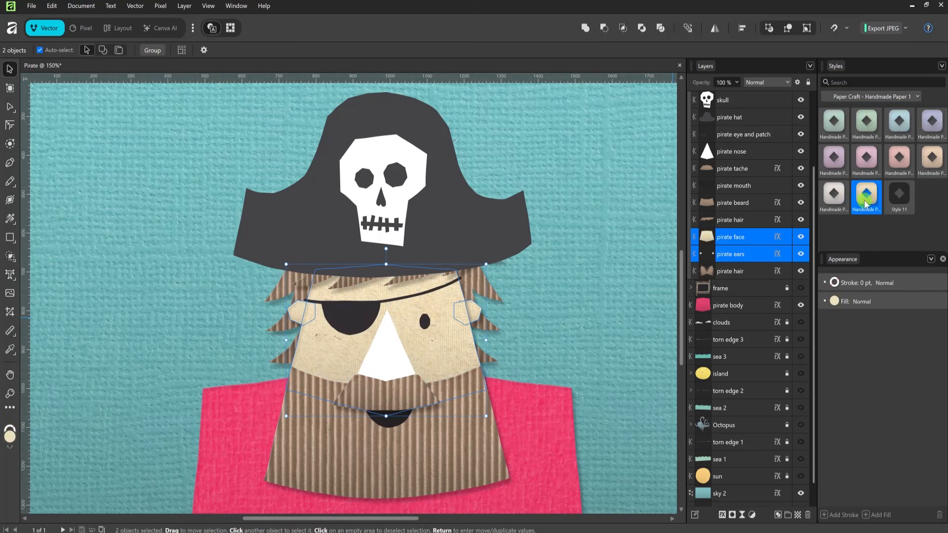
left_click(15, 216)
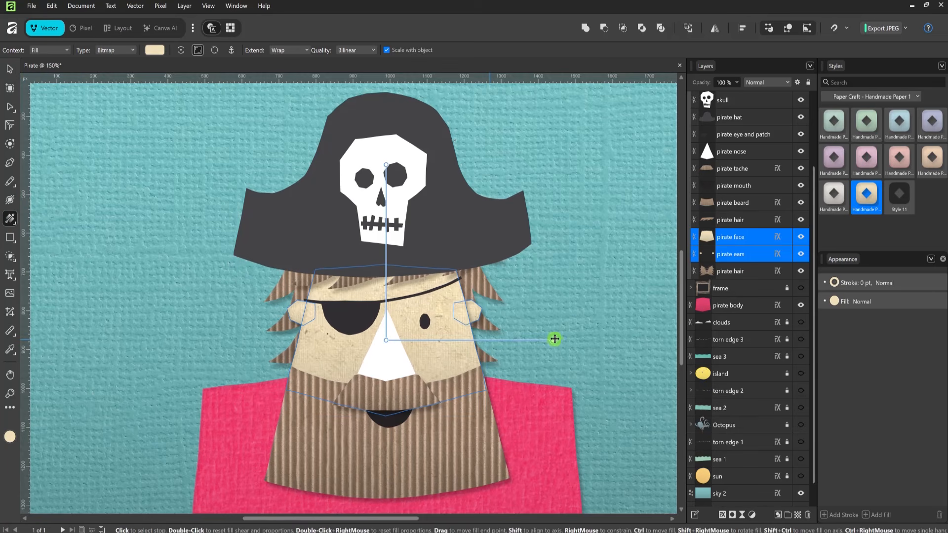
left_click_drag(397, 341, 495, 319)
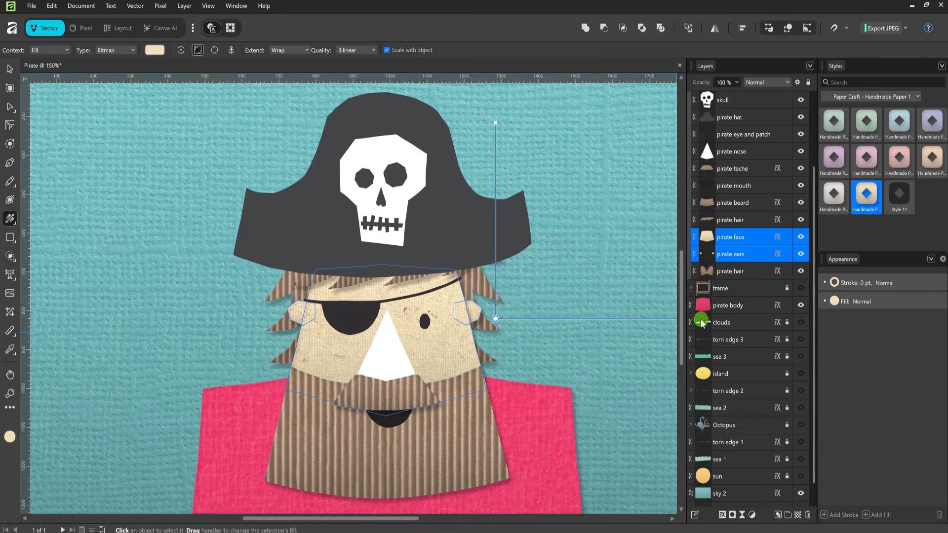
- In the pirate face's Gradient Overlay, make the start stop white and transparent and the end stop fully opaque
left_click(779, 238)
left_click_drag(562, 129, 785, 223)
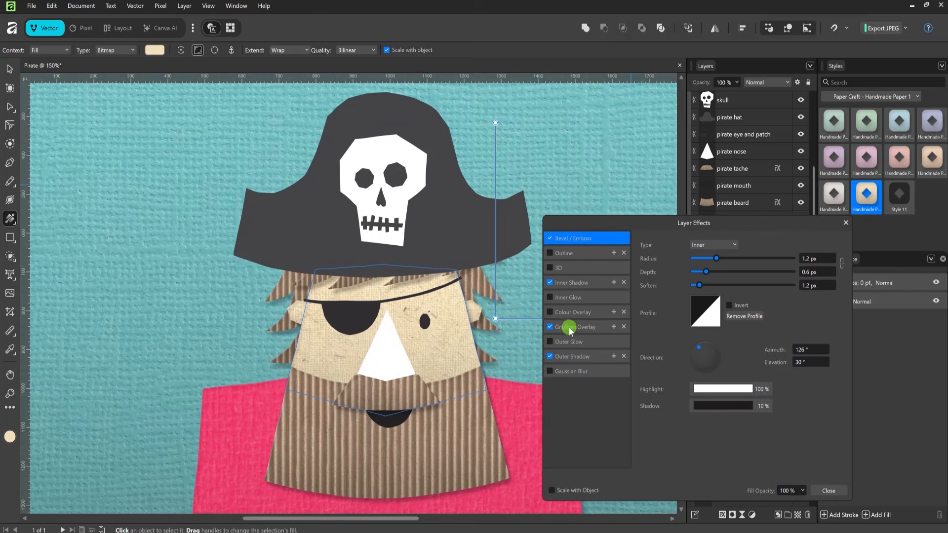
left_click(587, 328)
left_click(704, 295)
left_click(671, 368)
left_click_drag(684, 398, 607, 398)
left_click_drag(697, 438, 612, 437)
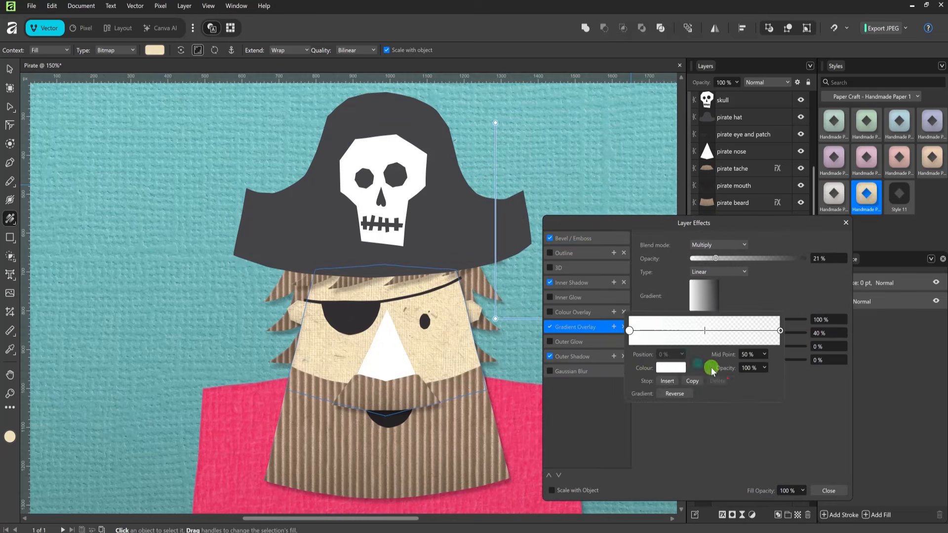
left_click_drag(765, 368, 692, 378)
left_click(780, 330)
left_click(767, 369)
left_click_drag(768, 379, 837, 379)
- Add a brown stop (C 41, M 76, Y 95) at 56% of the overlay gradient and raise its opacity
left_click(715, 330)
left_click(671, 368)
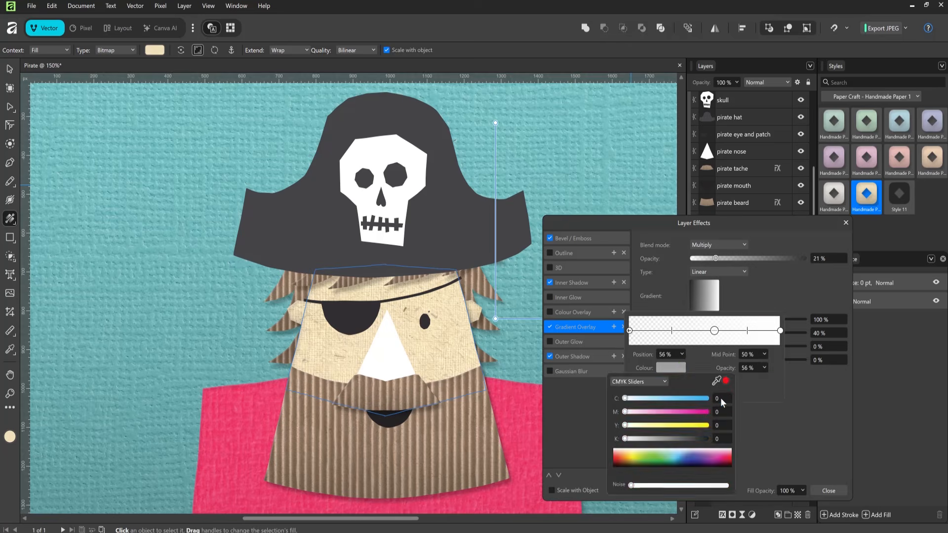
left_click(721, 399)
type("41")
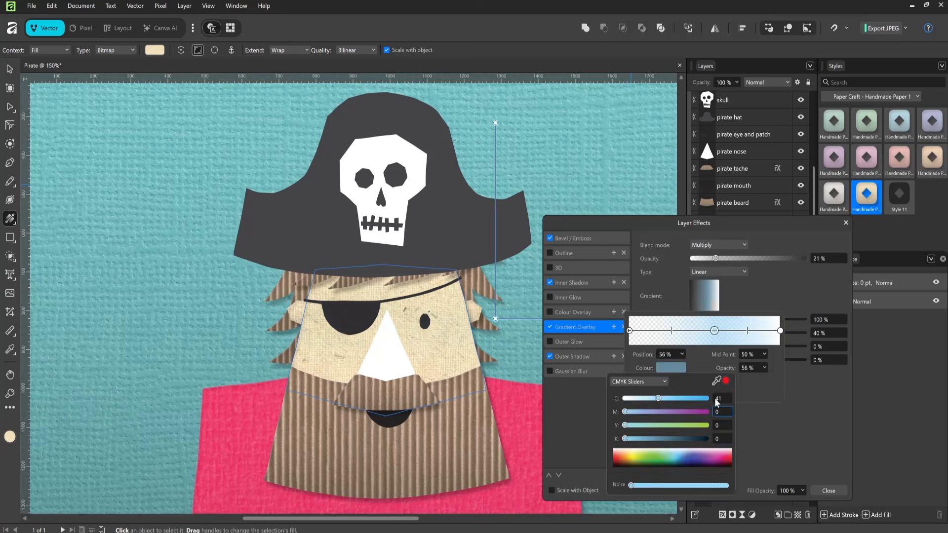
key("Tab")
type("76")
key("Tab")
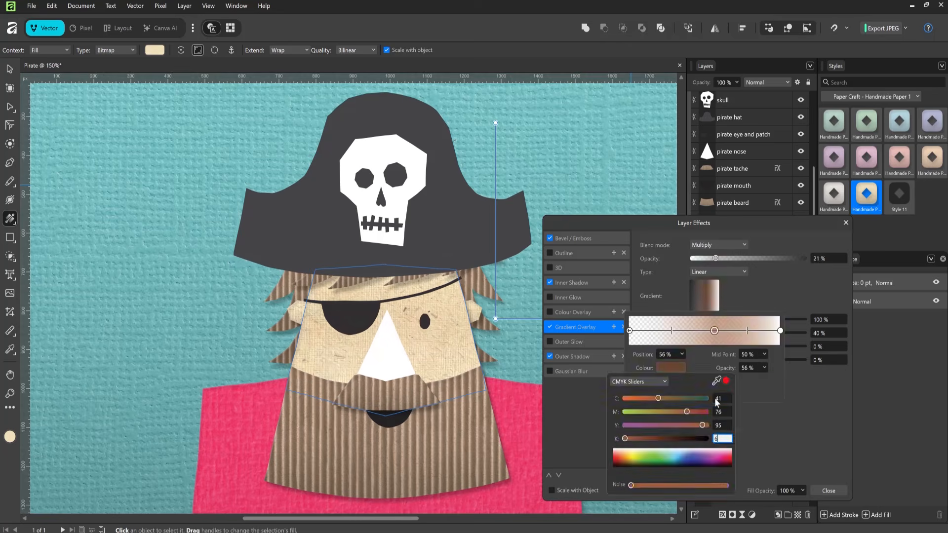
type("0")
left_click(752, 370)
left_click_drag(750, 378, 781, 378)
- Move the brown stop to the gradient's centre, add a white stop at 41%, and close the layer effects
left_click_drag(715, 330, 705, 330)
left_click(691, 331)
left_click(671, 368)
left_click_drag(652, 398, 618, 399)
left_click_drag(676, 411, 617, 412)
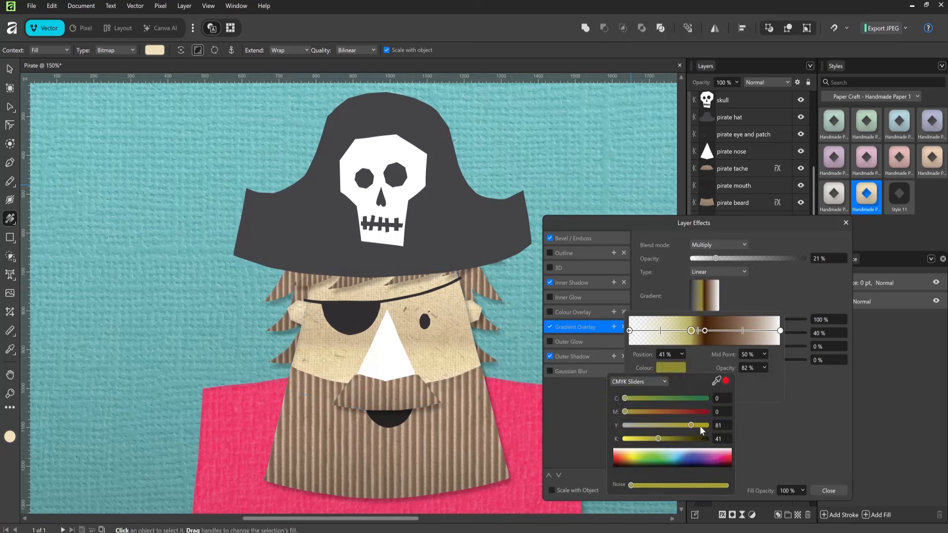
left_click(736, 377)
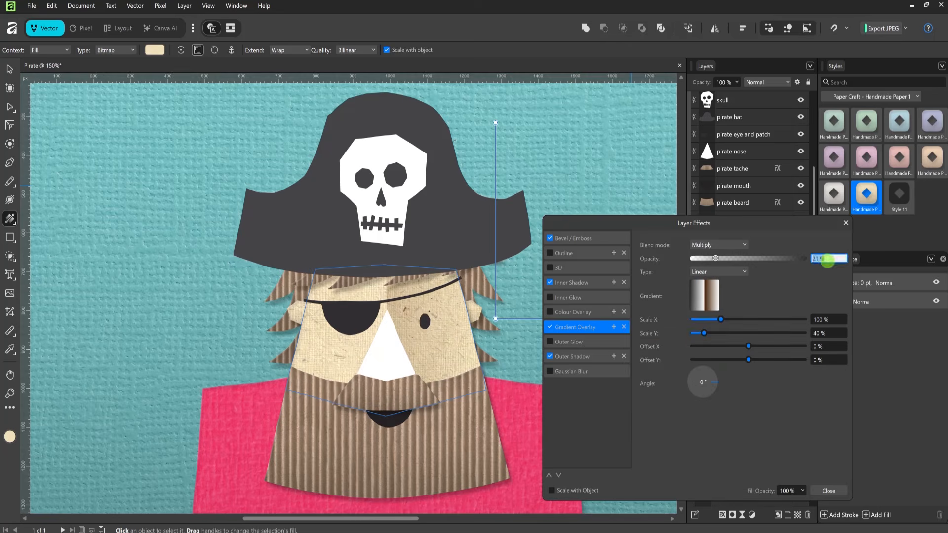
left_click(829, 489)
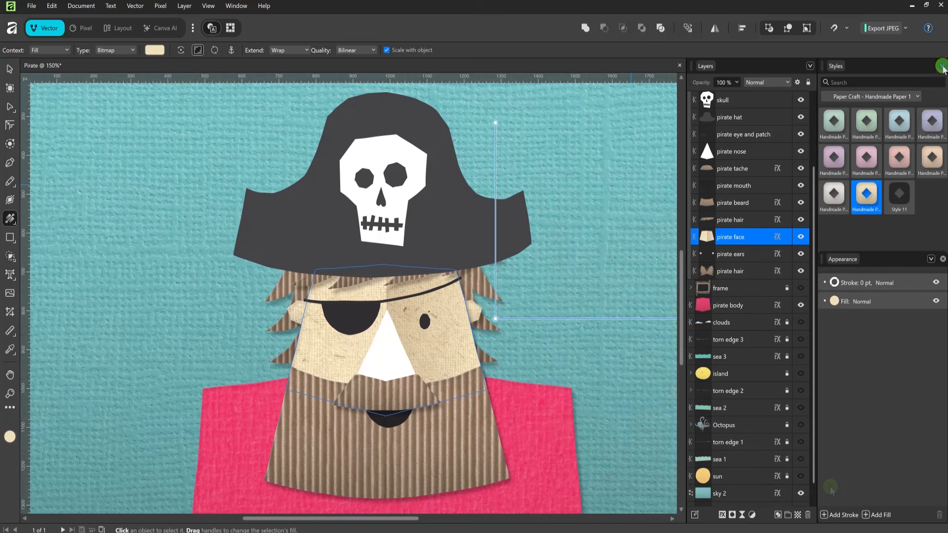
- Create a styles category named Amended Styles and save the pirate face's customised style into it
left_click(941, 66)
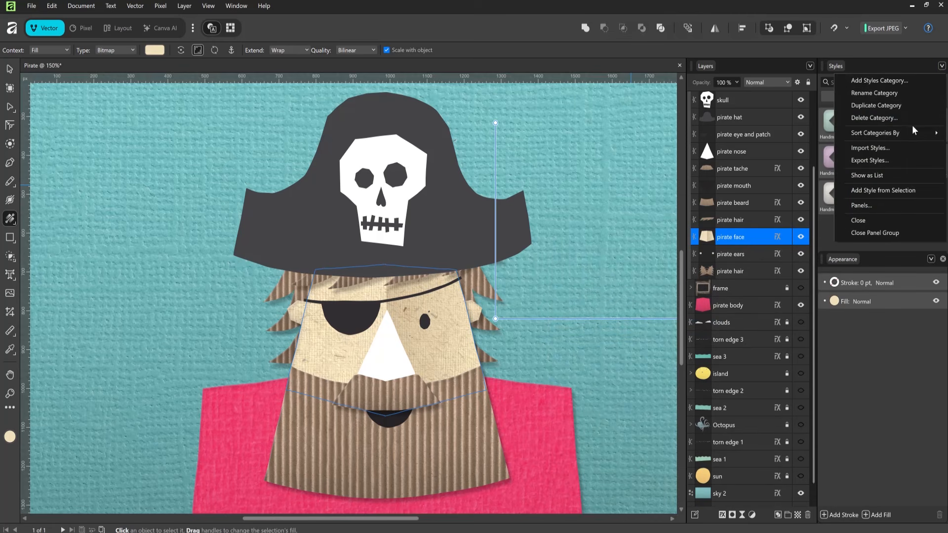
left_click(898, 82)
type("A")
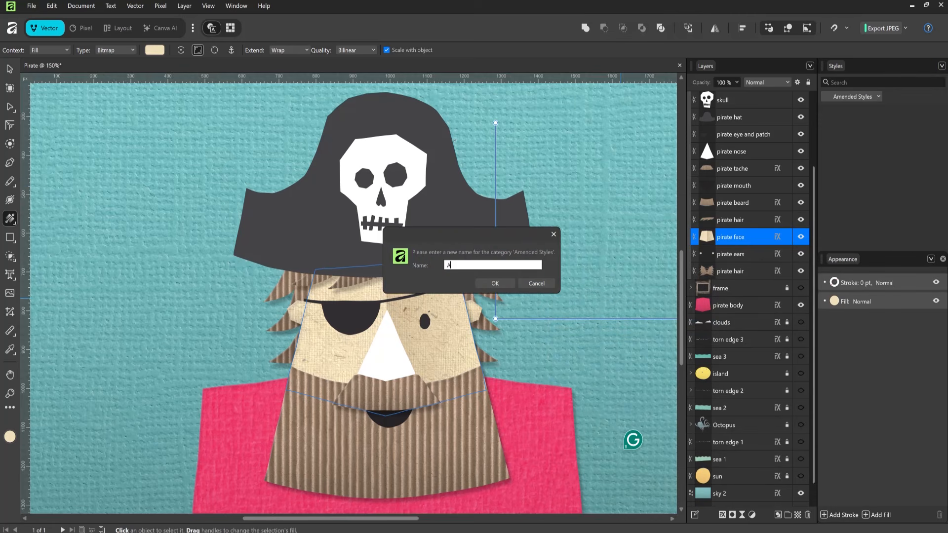
type("mended Styles")
key("Return")
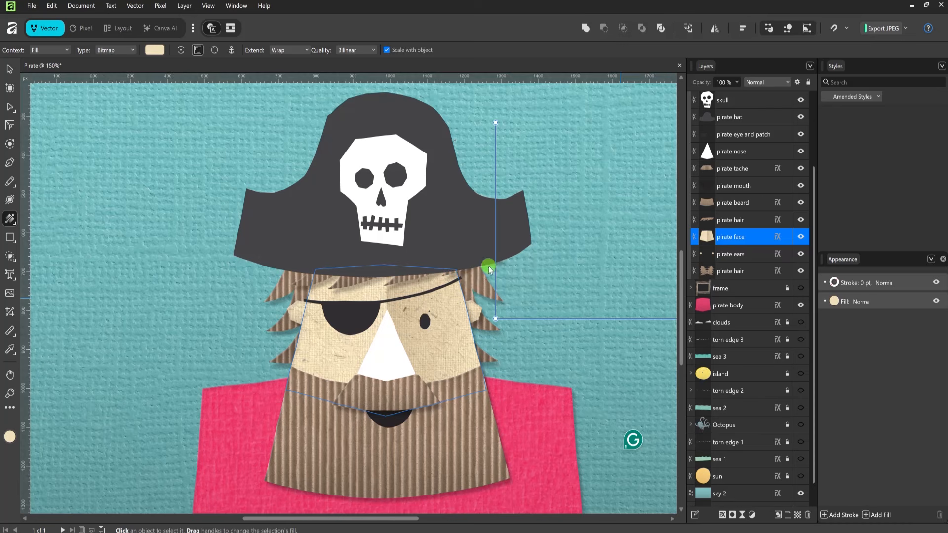
left_click(941, 66)
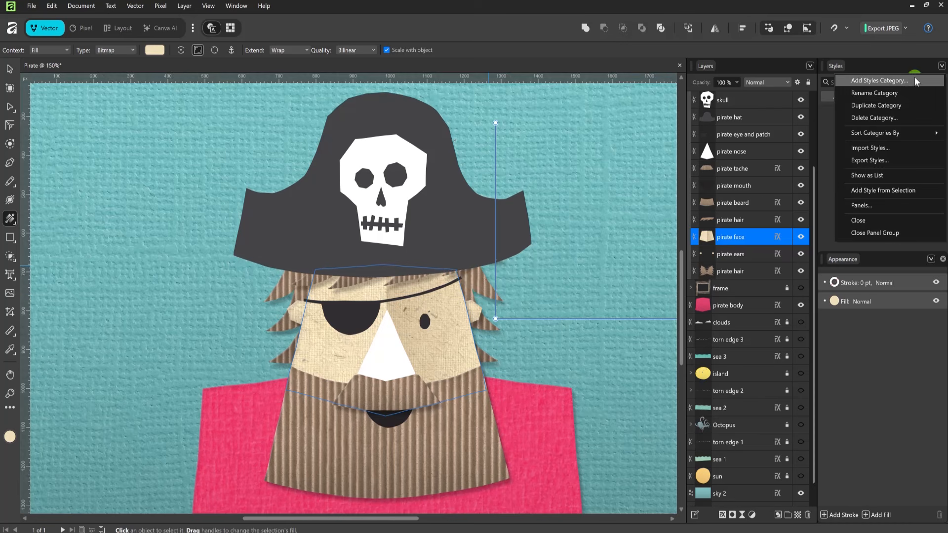
left_click(891, 191)
- Apply the saved face style to the pirate nose, then enlarge and reposition its texture fill
left_click(759, 154)
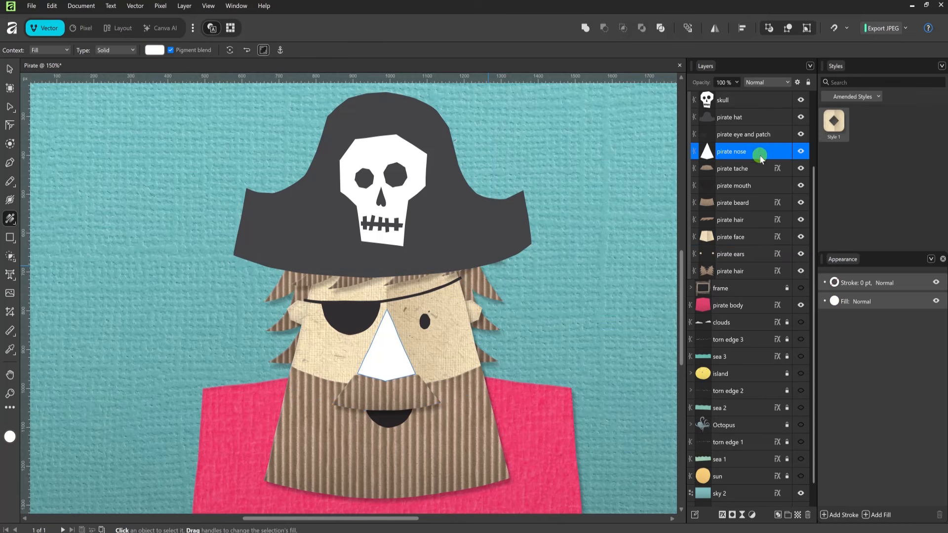
left_click(838, 126)
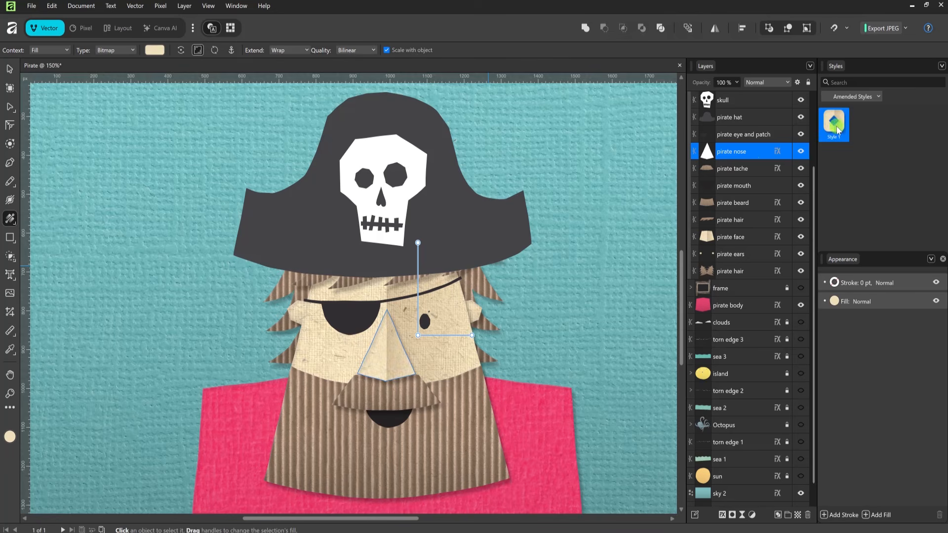
left_click_drag(476, 338, 614, 324)
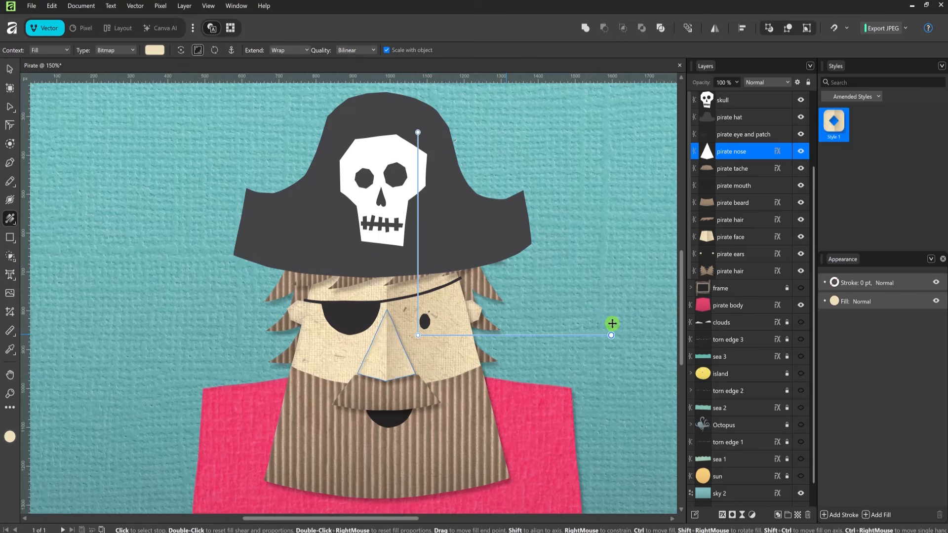
left_click_drag(418, 335, 463, 371)
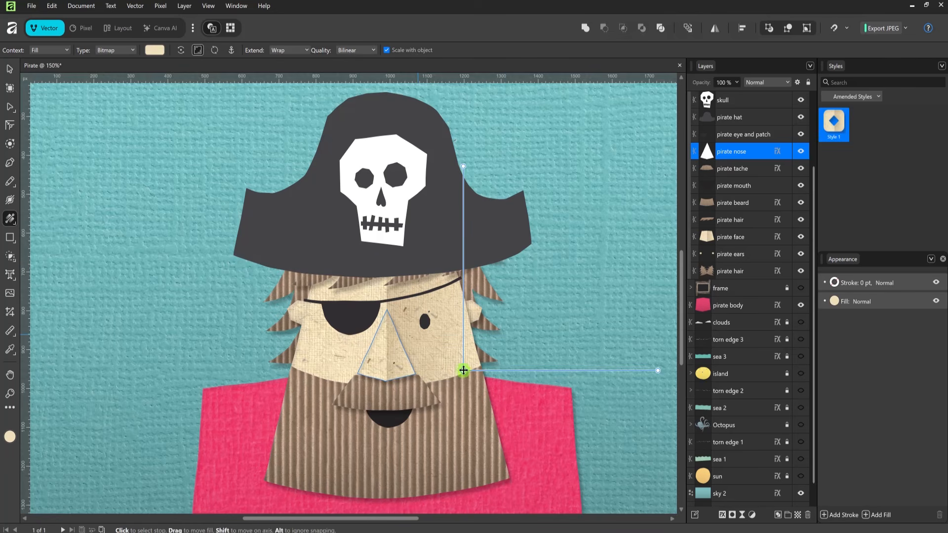
- Apply the dark blue Paper Craft - Textured Paper 2 style to the pirate hat and adjust its texture fill's size and position
left_click(10, 70)
left_click(730, 117)
left_click(879, 97)
left_click_drag(882, 142, 881, 192)
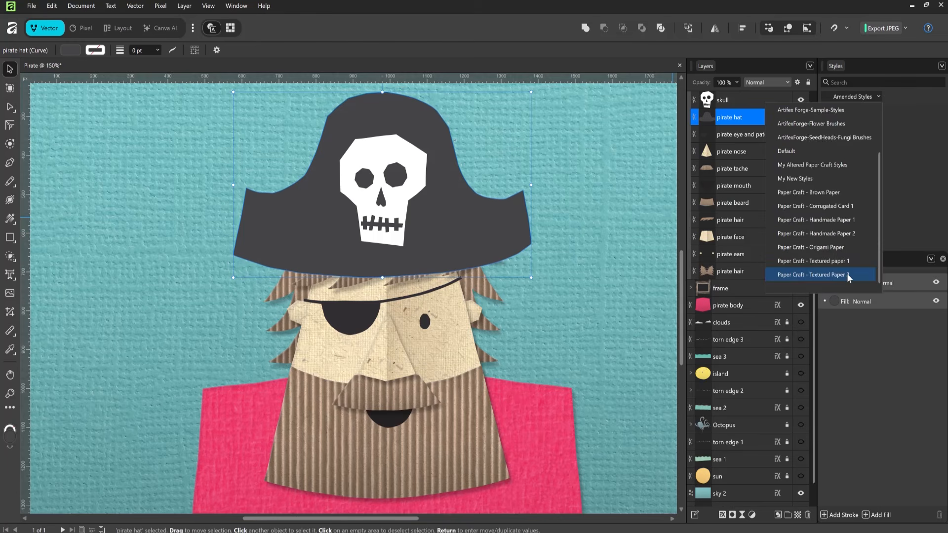
left_click(820, 274)
left_click(899, 158)
key("g")
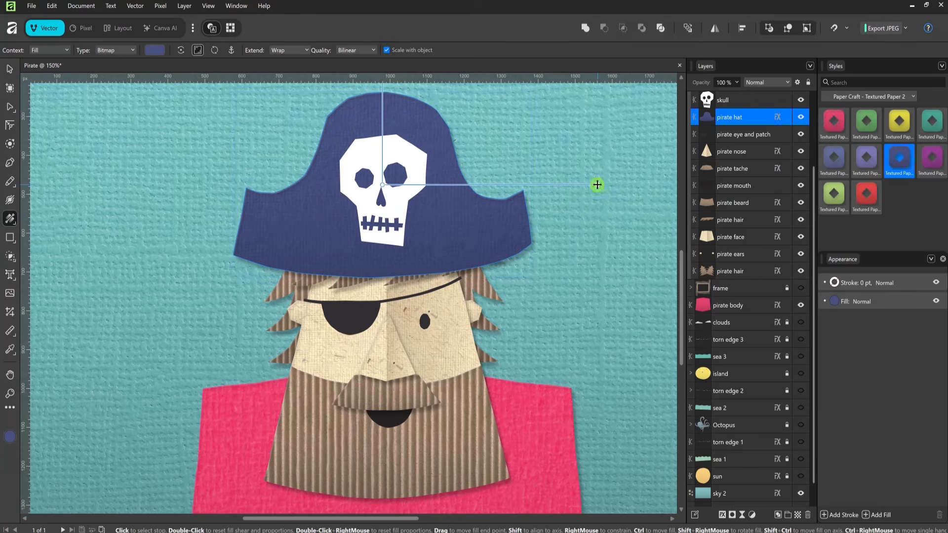
left_click_drag(599, 184, 576, 292)
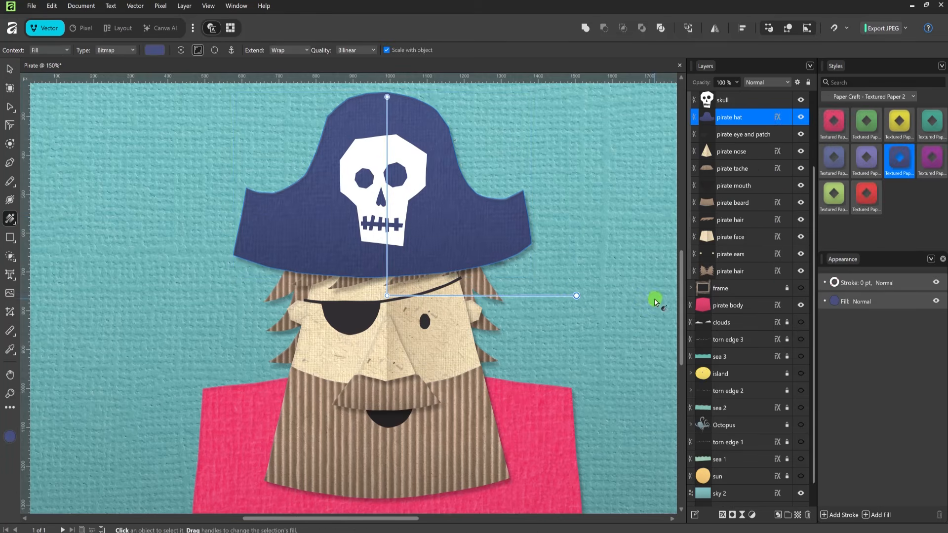
- Apply the off-white Paper Craft - Handmade Paper 2 style to the skull and enlarge its texture fill
left_click(769, 100)
left_click(900, 97)
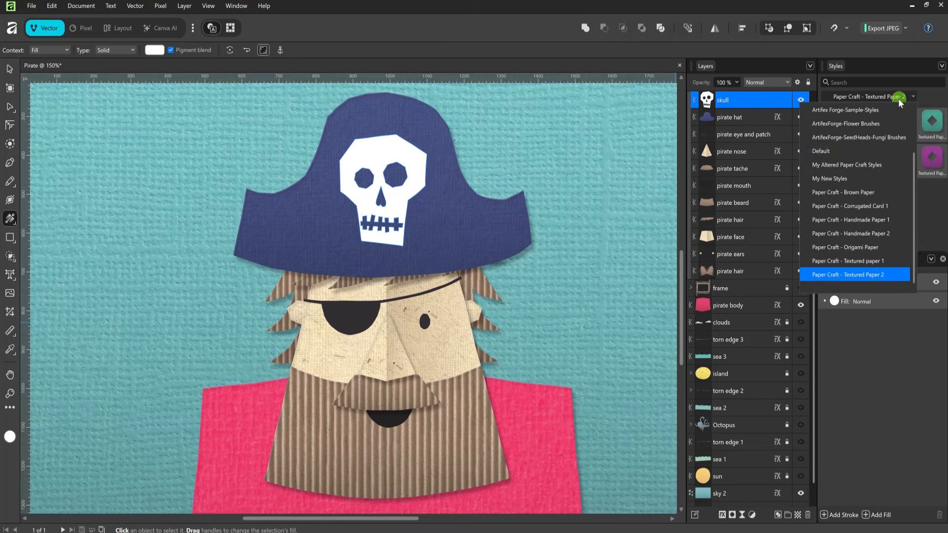
left_click(876, 231)
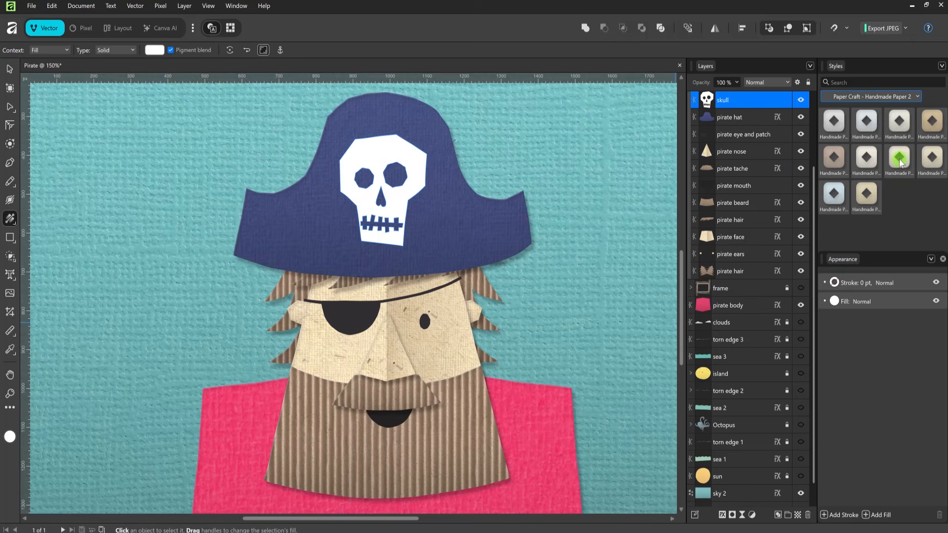
left_click(899, 158)
left_click_drag(494, 195, 587, 194)
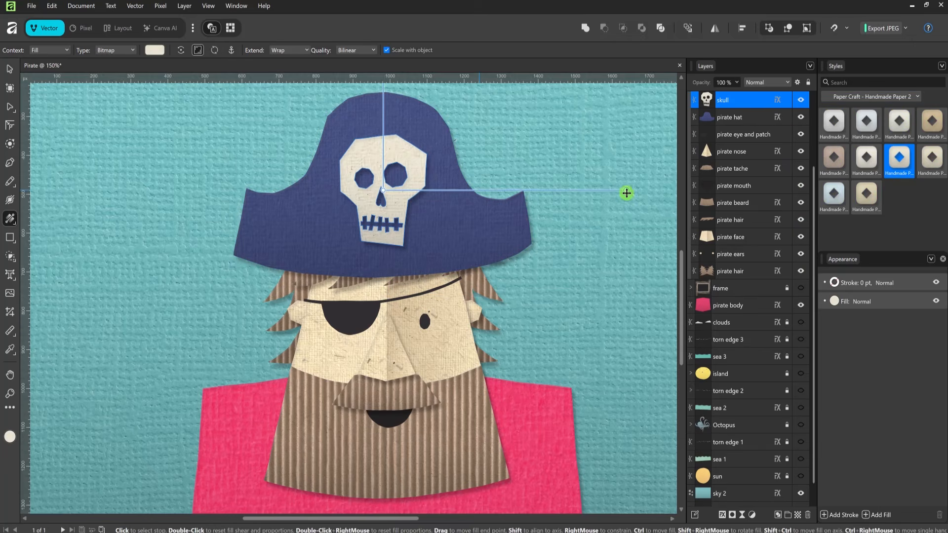
- Apply the dark purple Paper Craft - Origami Paper style to the pirate eye and patch and the pirate mouth together
left_click(762, 137)
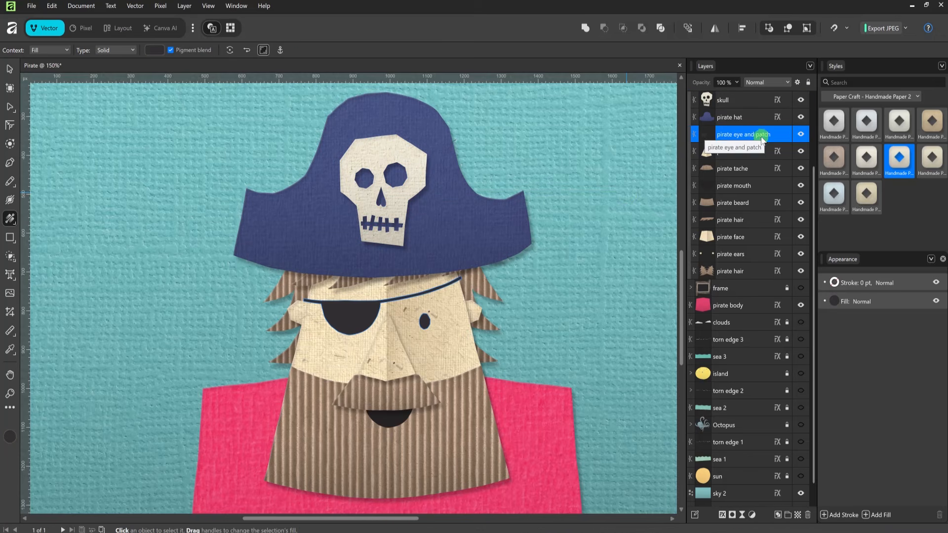
left_click(741, 186, "ctrl")
left_click(871, 96)
left_click(884, 249)
left_click(900, 161)
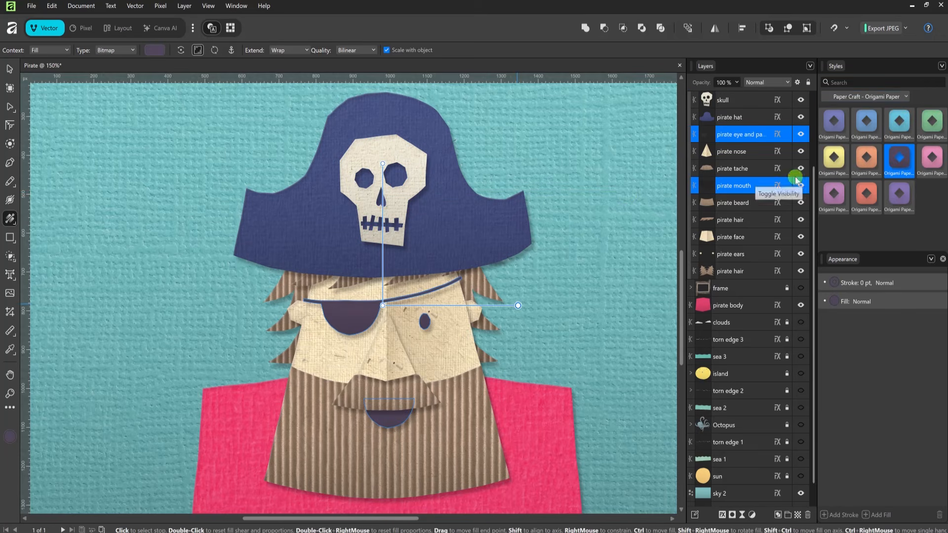
- Raise the Gradient Overlay opacity on the pirate eye and patch and close the layer effects
left_click(777, 134)
left_click(578, 327)
left_click(711, 259)
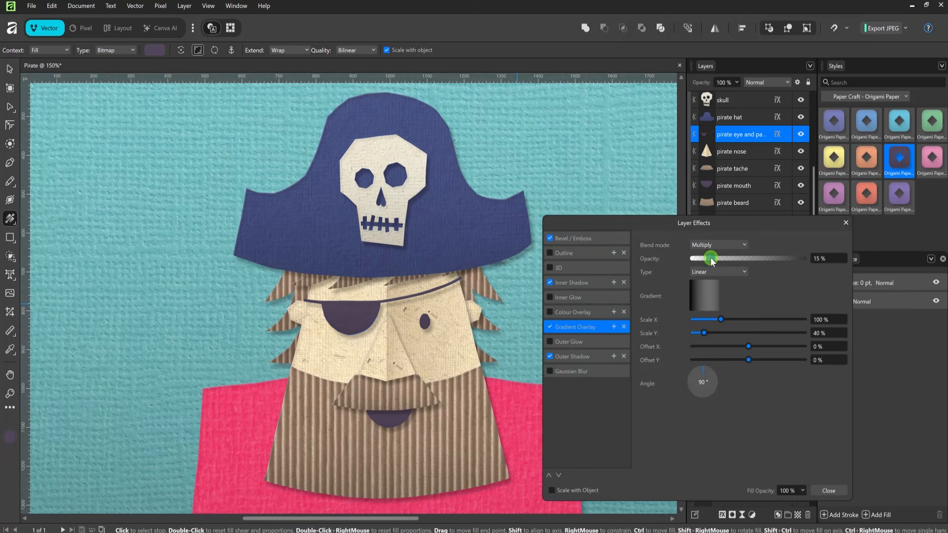
left_click_drag(735, 261, 739, 261)
left_click(828, 491)
- Raise the pirate mouth's Gradient Overlay opacity, close its layer effects and return to the Move tool
left_click(774, 189)
left_click(628, 327)
left_click(716, 260)
key("Return")
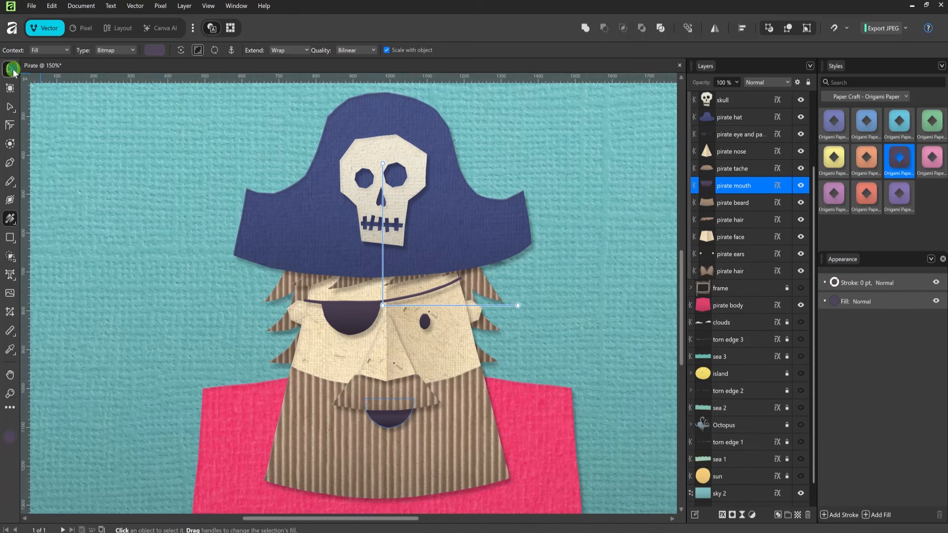
key("v")
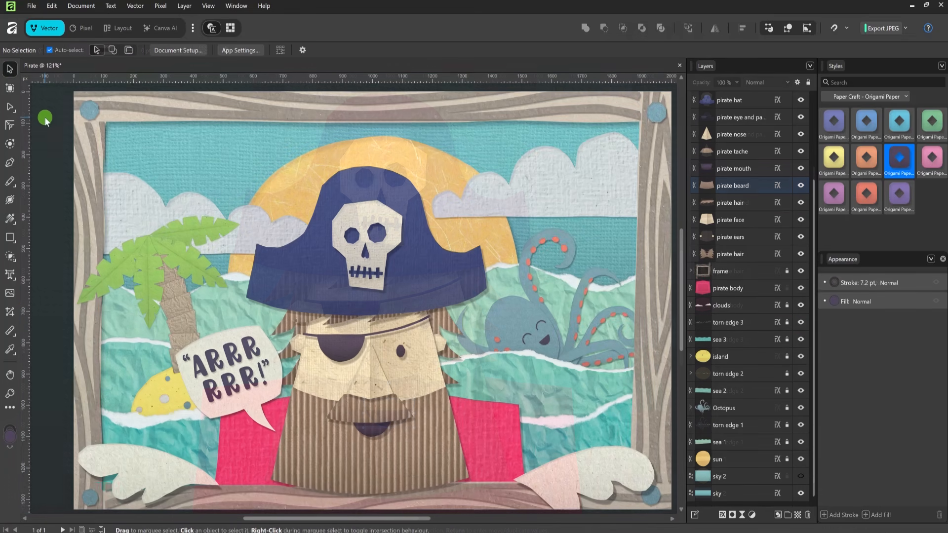